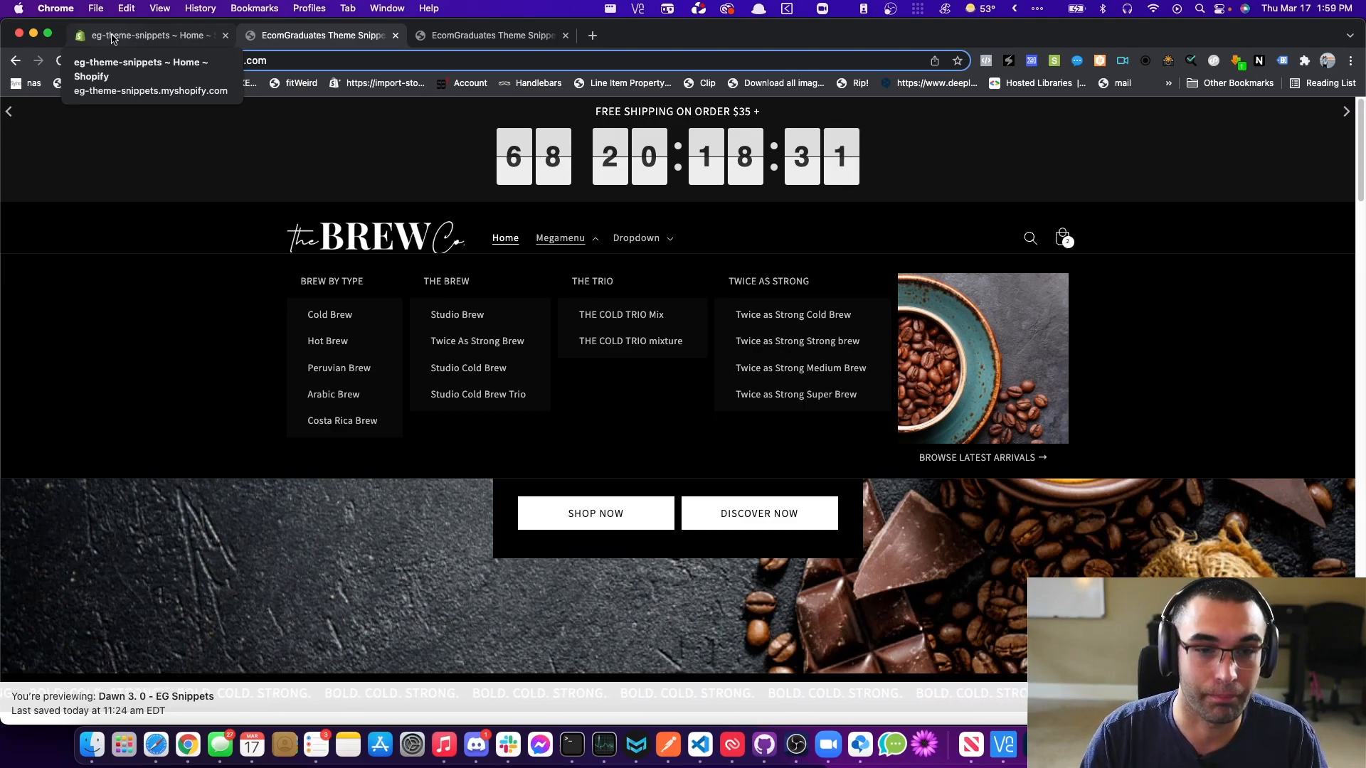
- Open the Main menu in the online store's navigation settings in the Shopify admin
{"action": "left_click", "coordinate": [112, 38]}
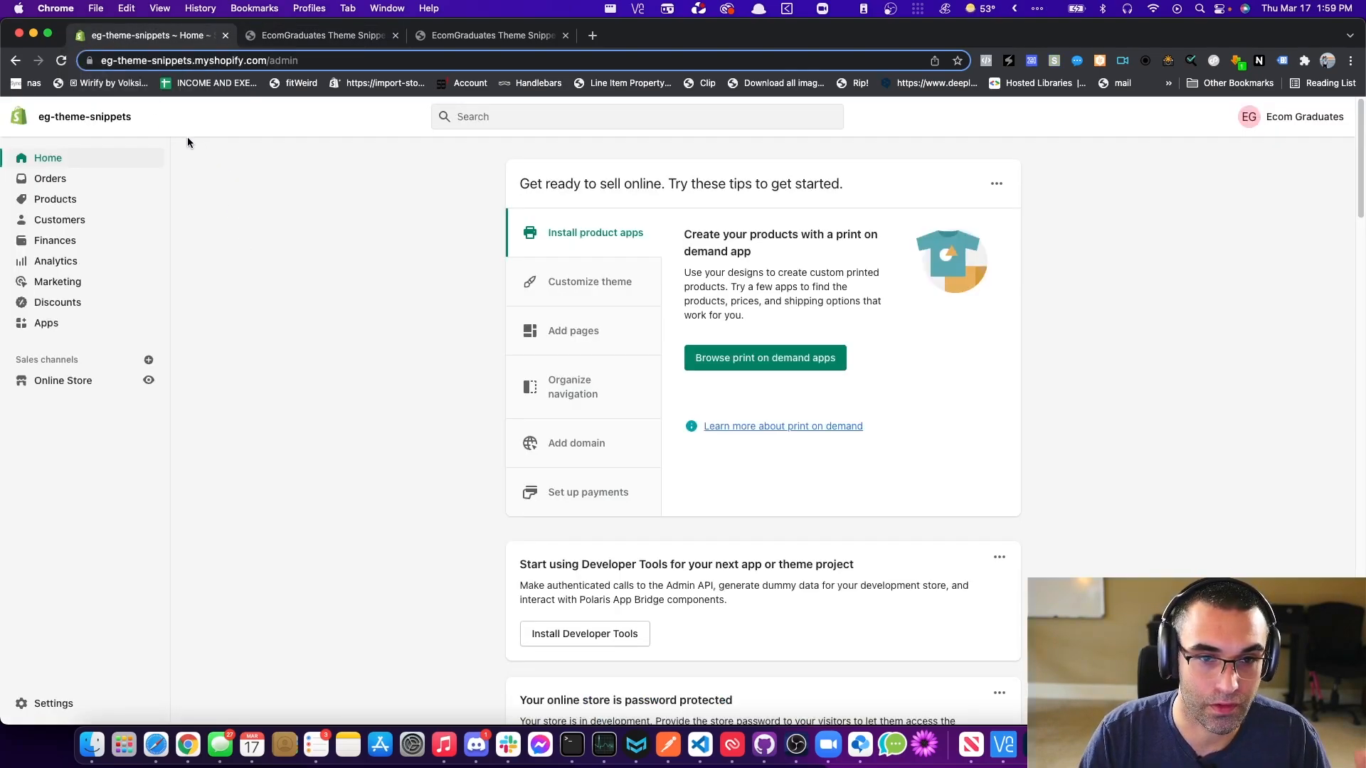
{"action": "left_click", "coordinate": [73, 385]}
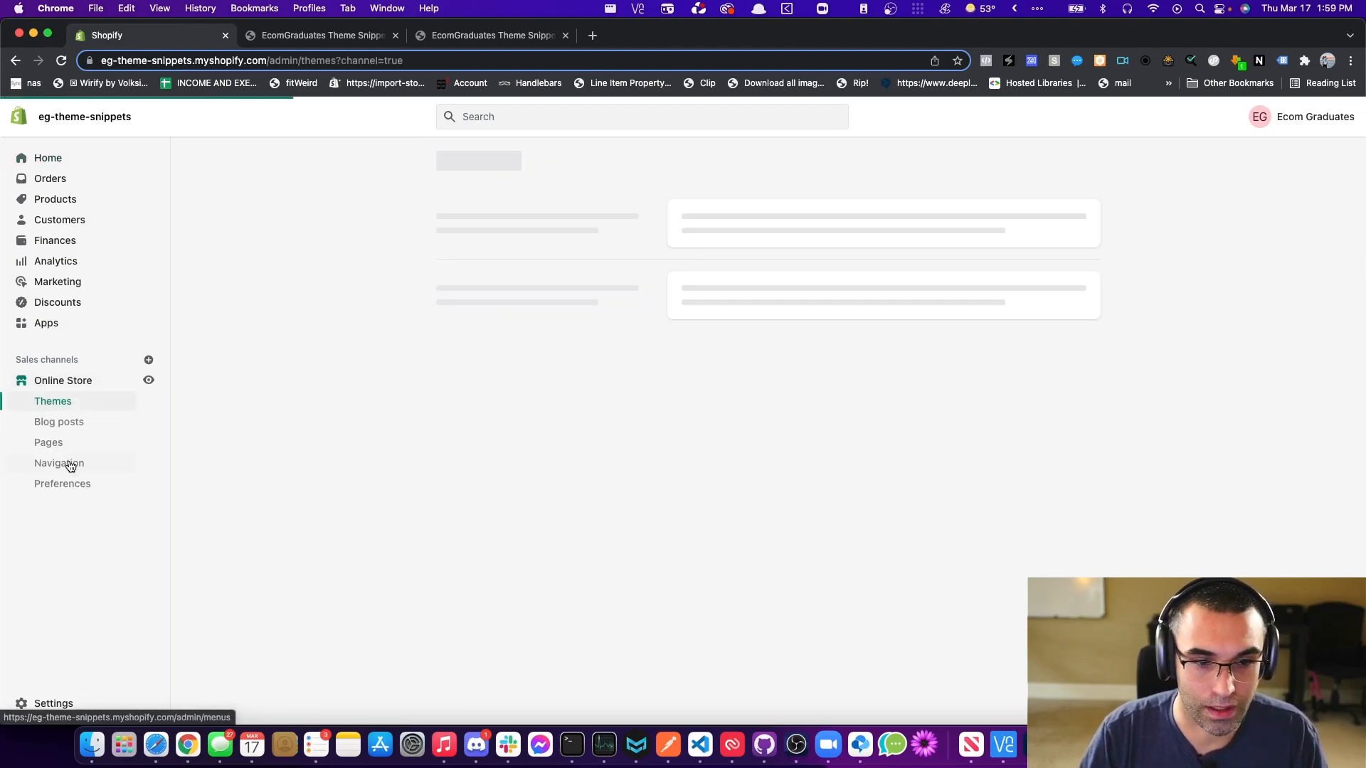
{"action": "left_click", "coordinate": [69, 466]}
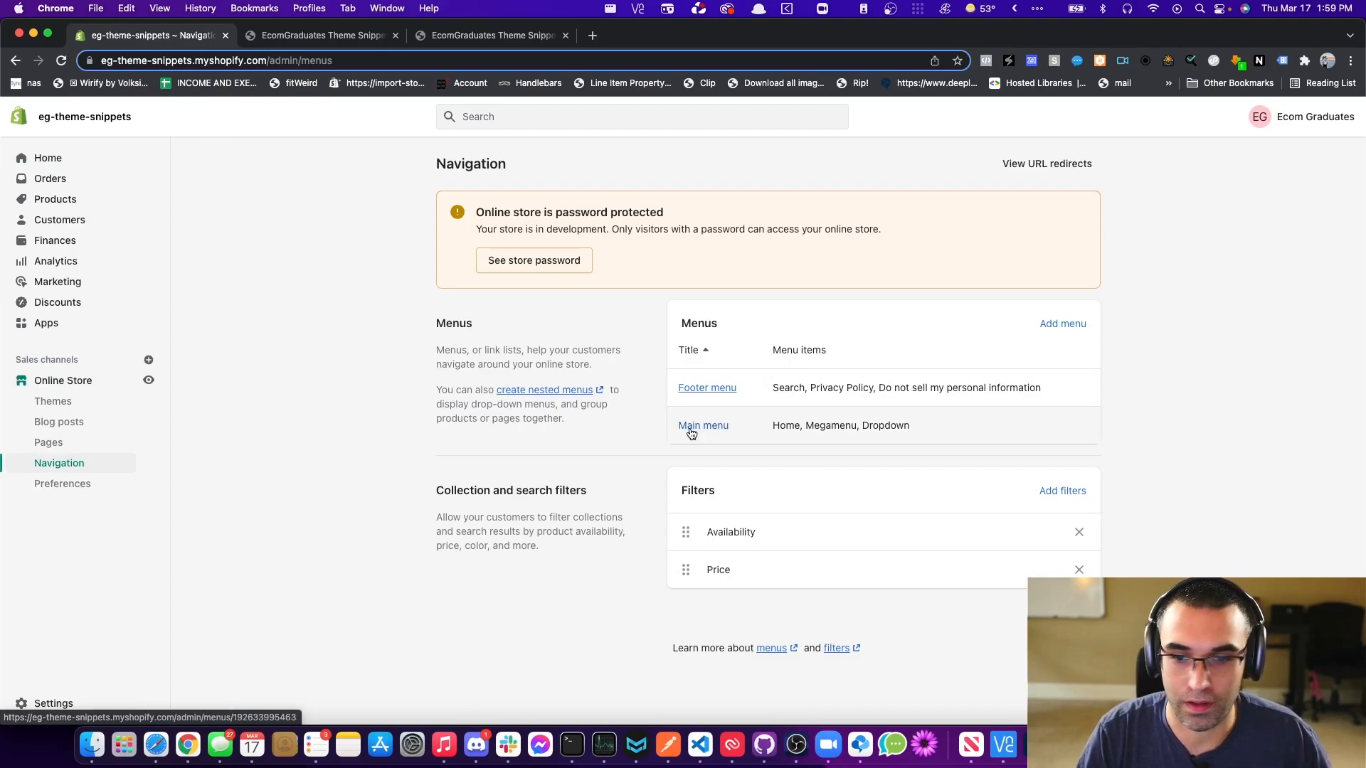
{"action": "left_click", "coordinate": [691, 427]}
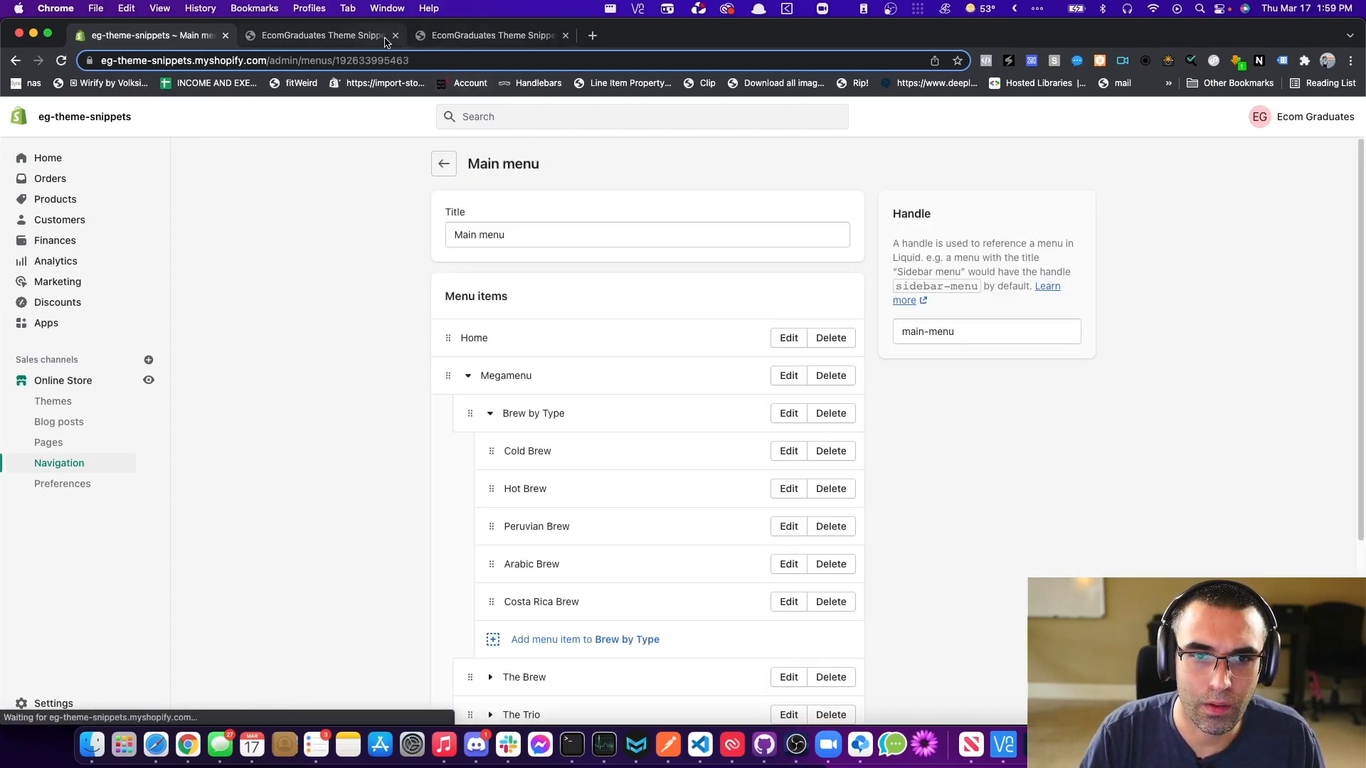
- Compare the storefront's megamenu with the nested items under Megamenu and Brew by Type in the Main menu
{"action": "left_click", "coordinate": [384, 39]}
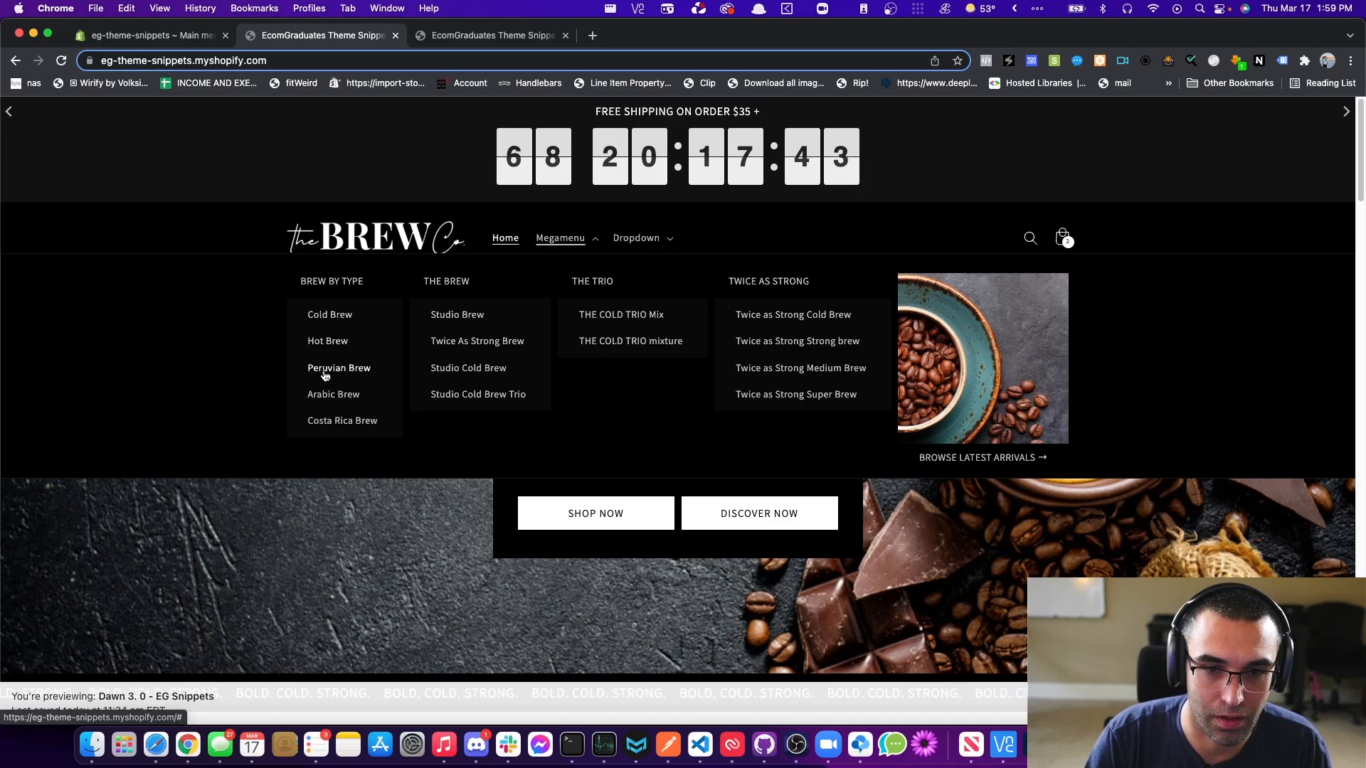
{"action": "left_click", "coordinate": [166, 40]}
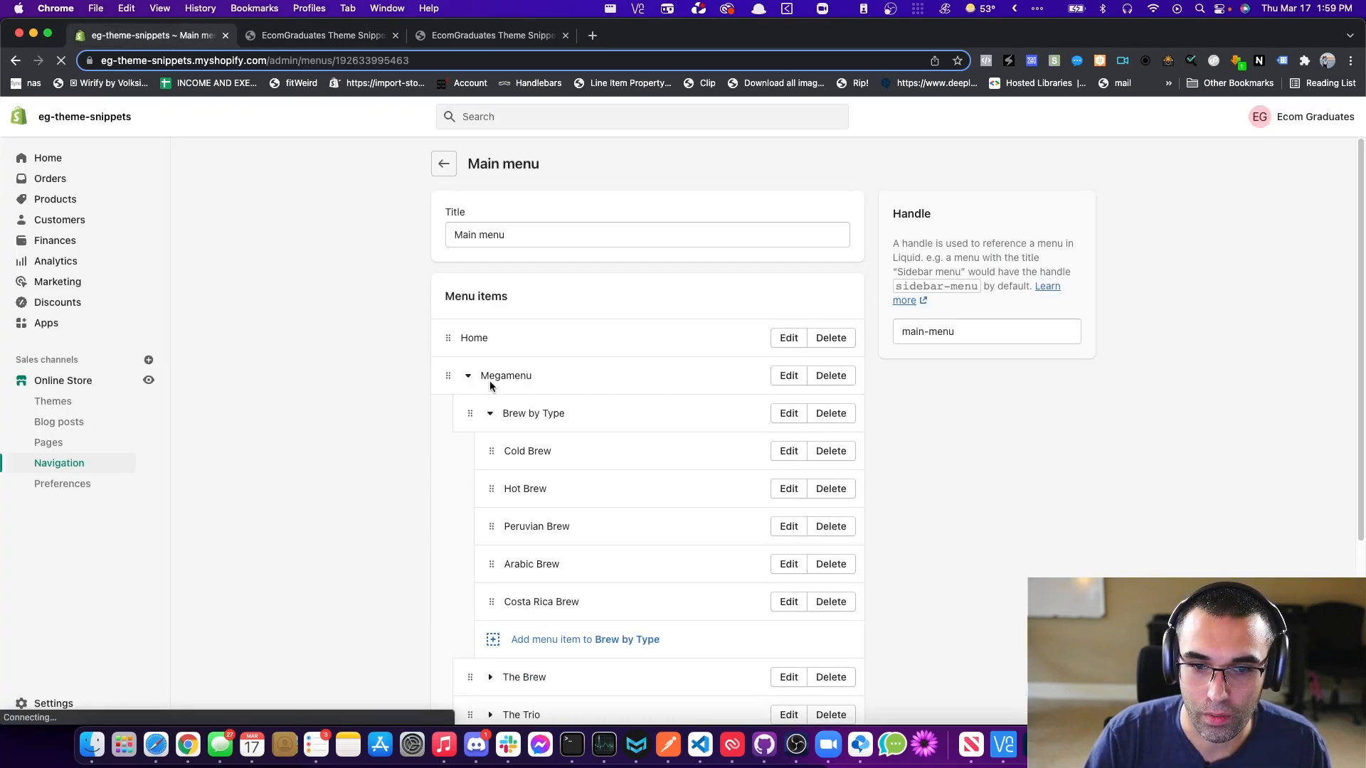
{"action": "left_click", "coordinate": [498, 418]}
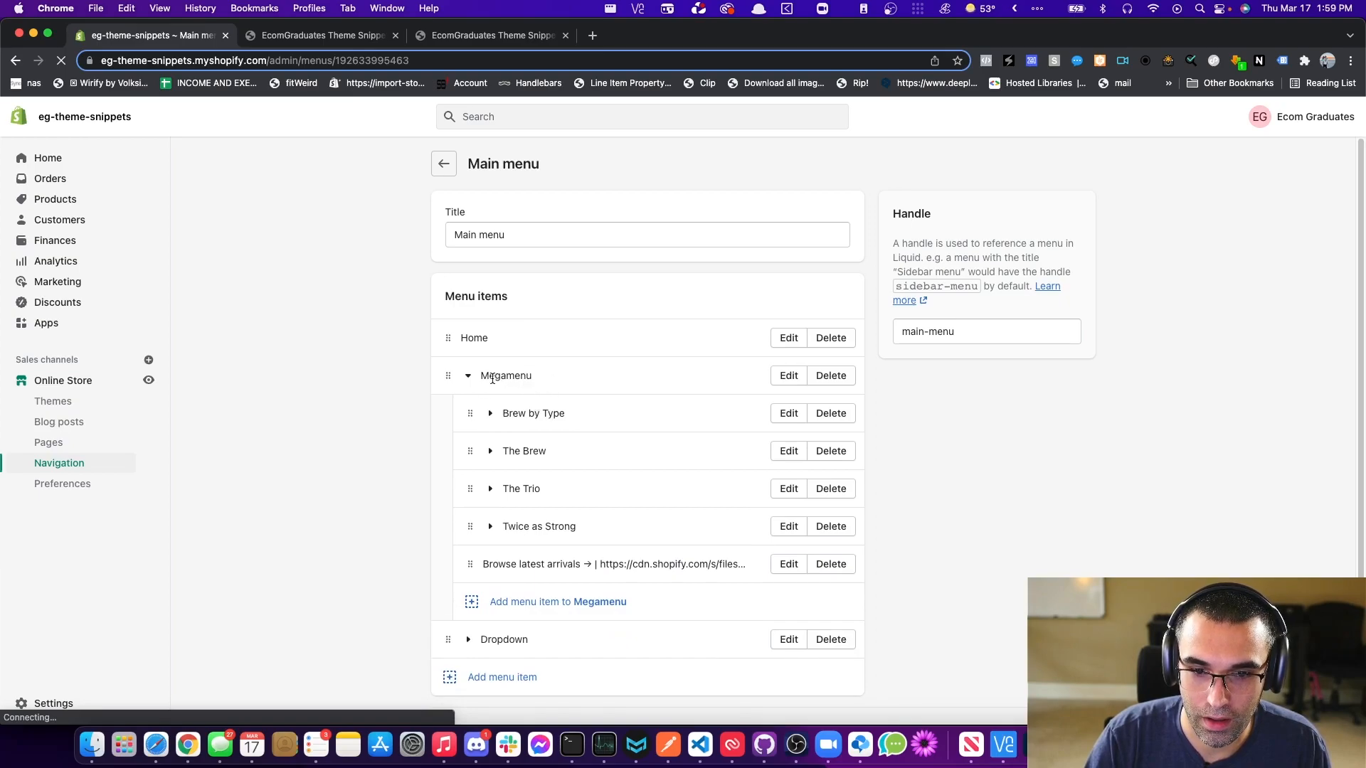
{"action": "left_click", "coordinate": [485, 421]}
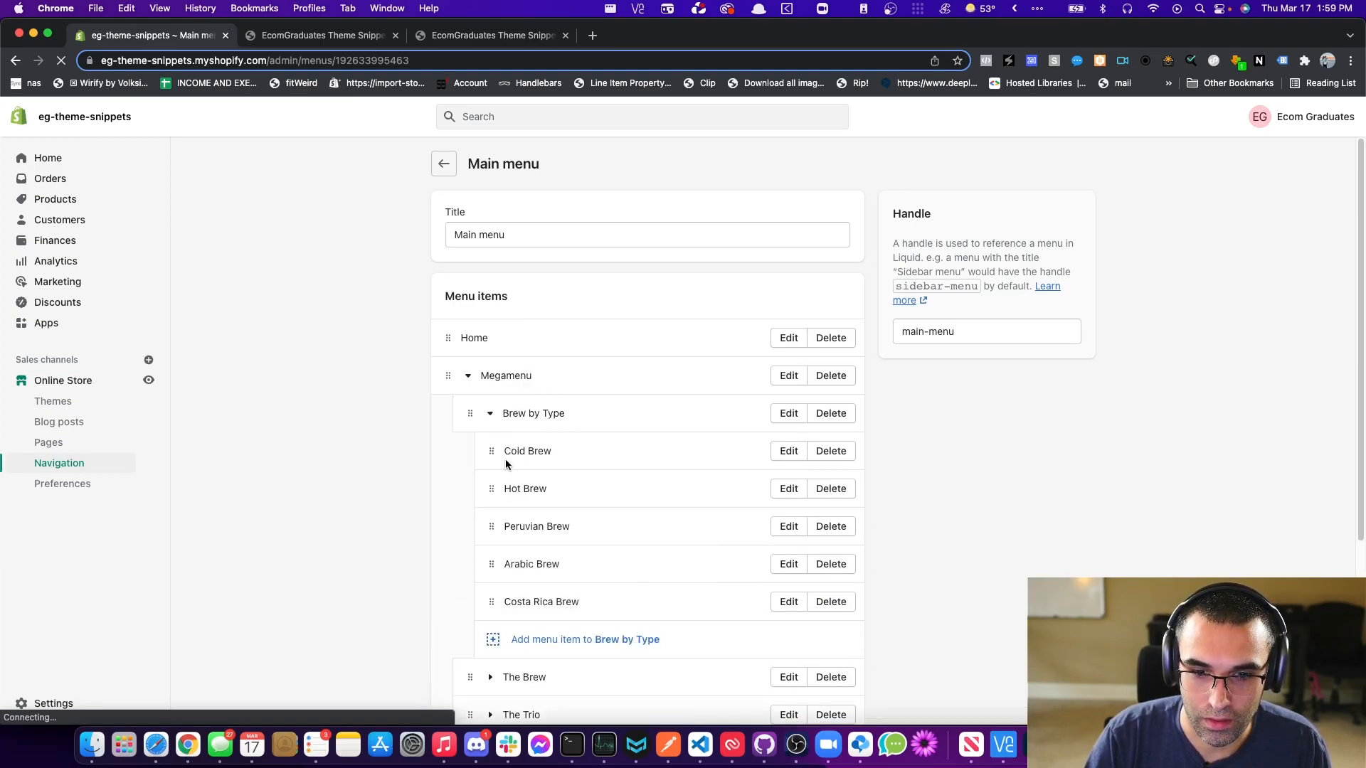
{"action": "left_click", "coordinate": [487, 418]}
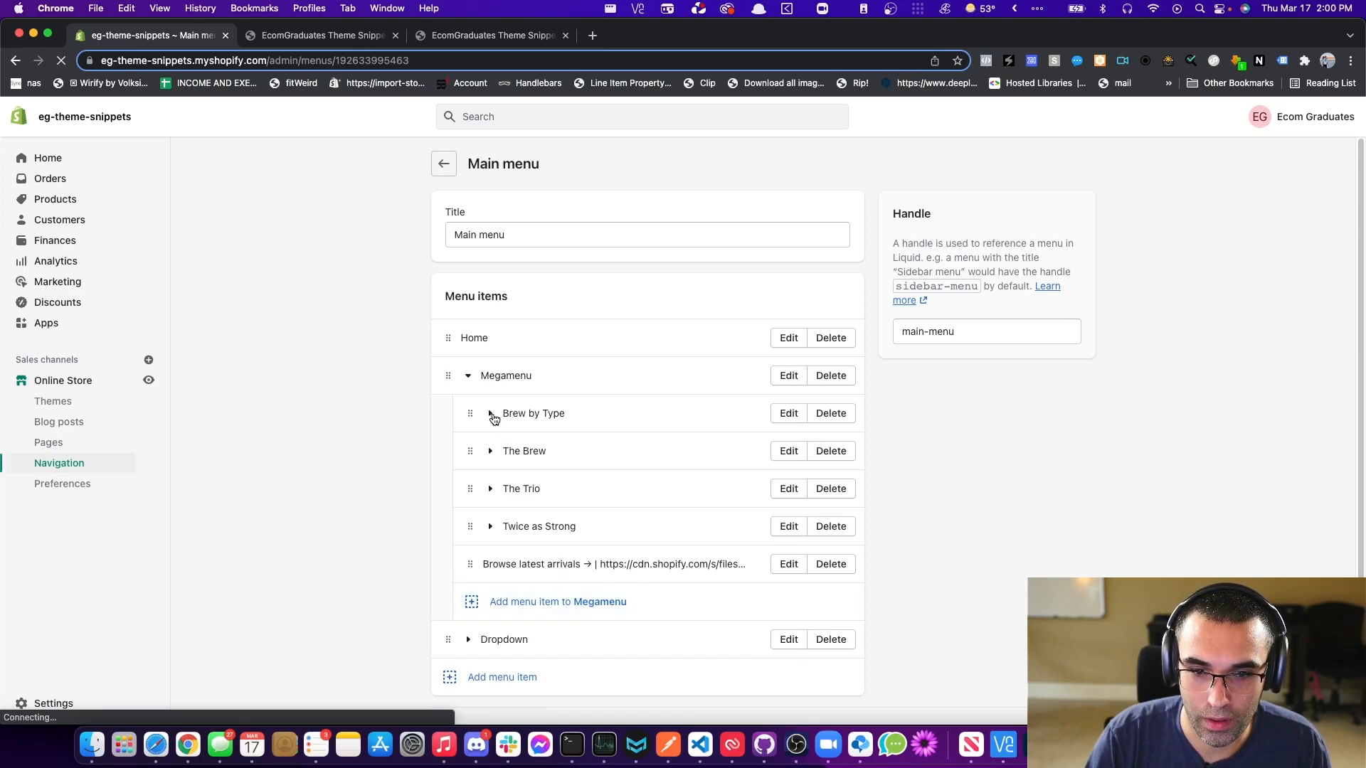
{"action": "left_click", "coordinate": [491, 416]}
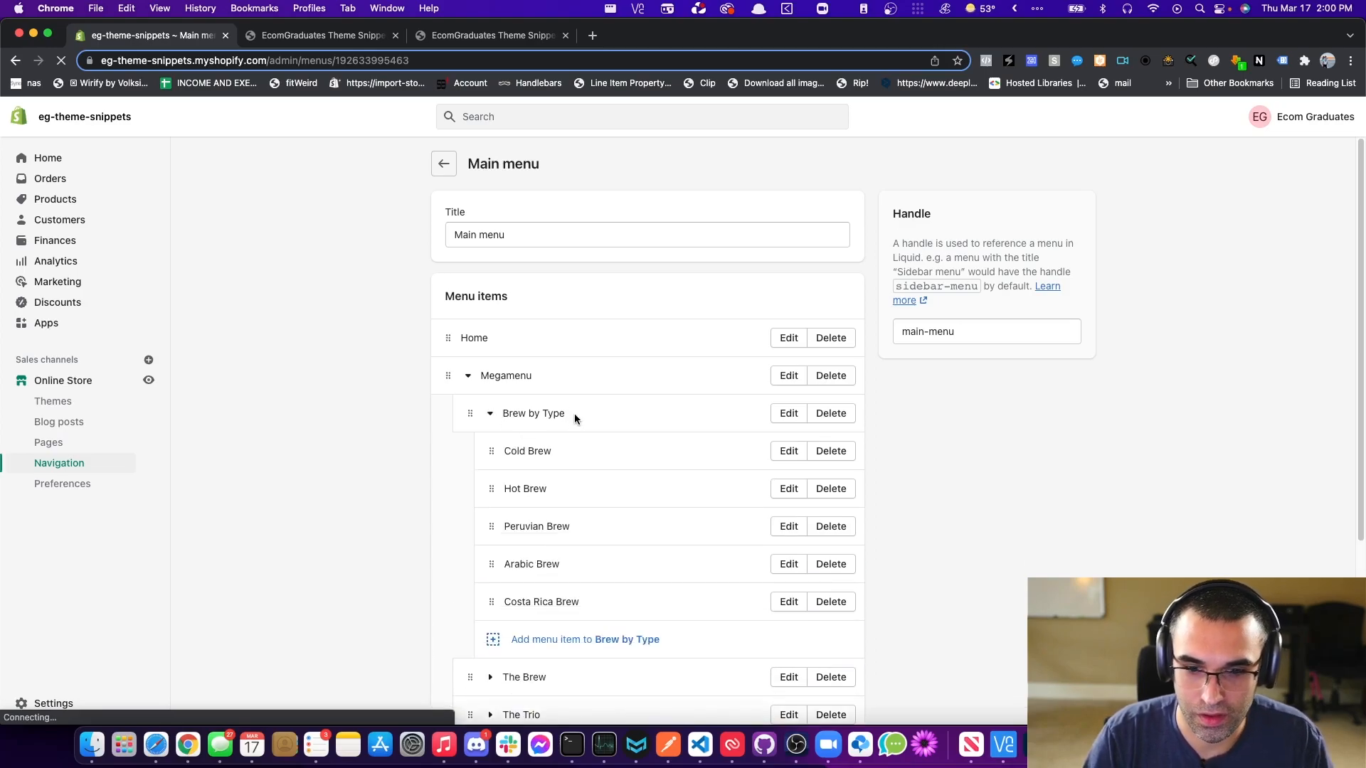
- View the name and link settings of the Brew by Type and Cold Brew menu items, and close them
{"action": "left_click", "coordinate": [788, 413]}
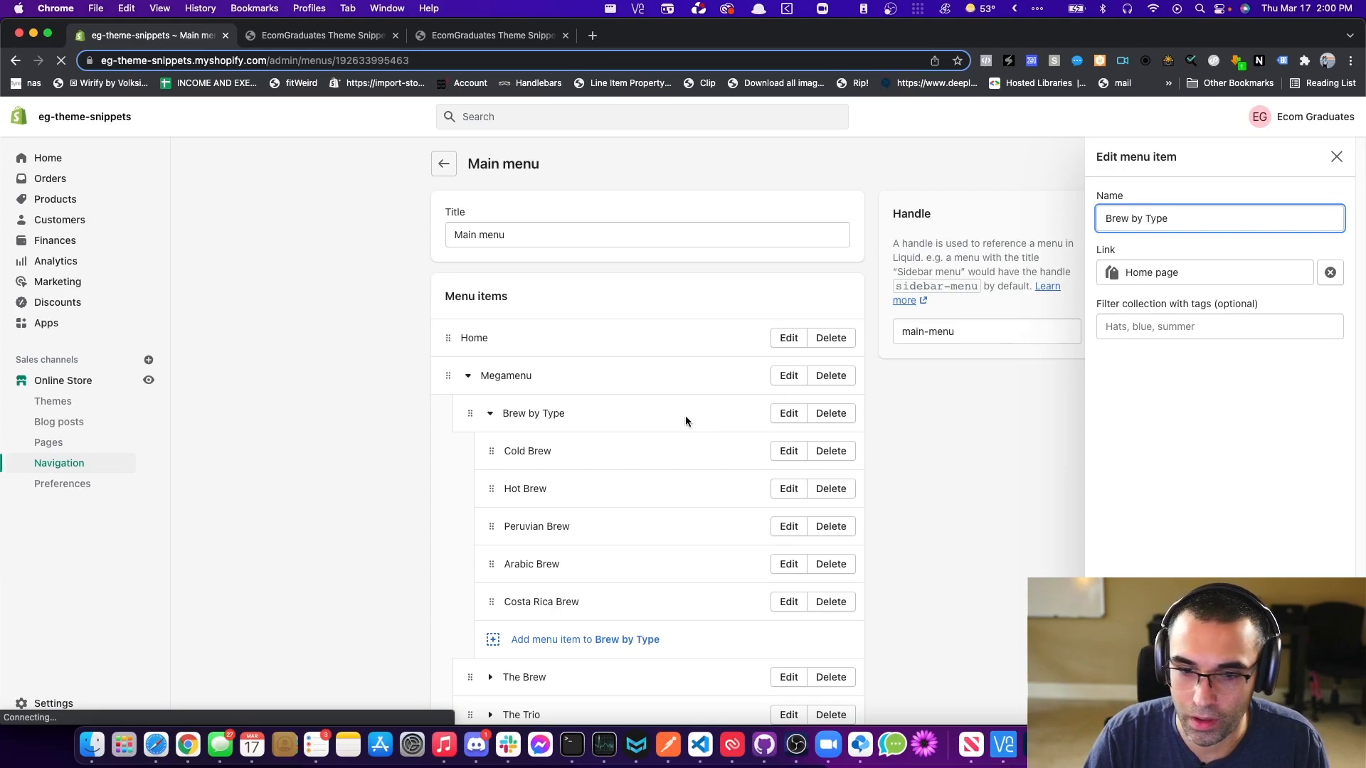
{"action": "left_click", "coordinate": [783, 451]}
{"action": "left_click", "coordinate": [783, 451]}
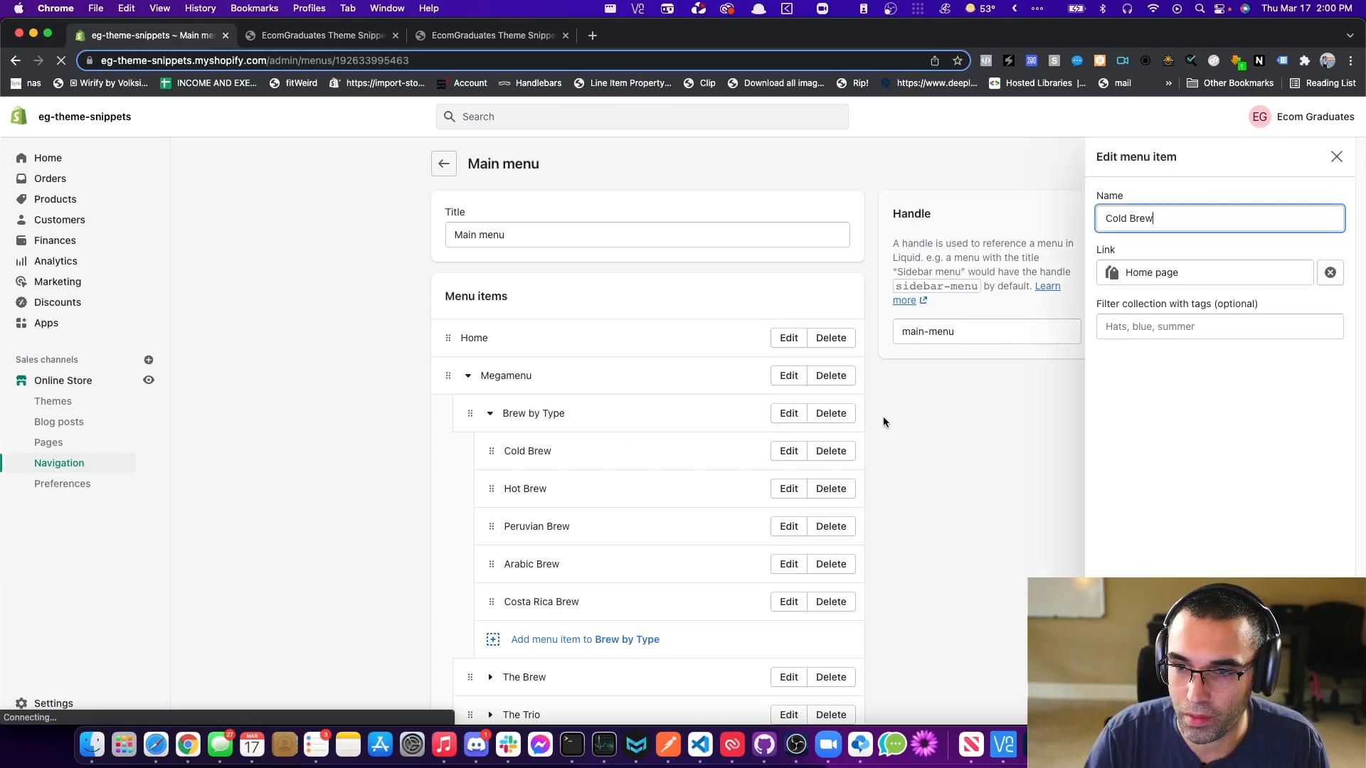
{"action": "left_click", "coordinate": [967, 444]}
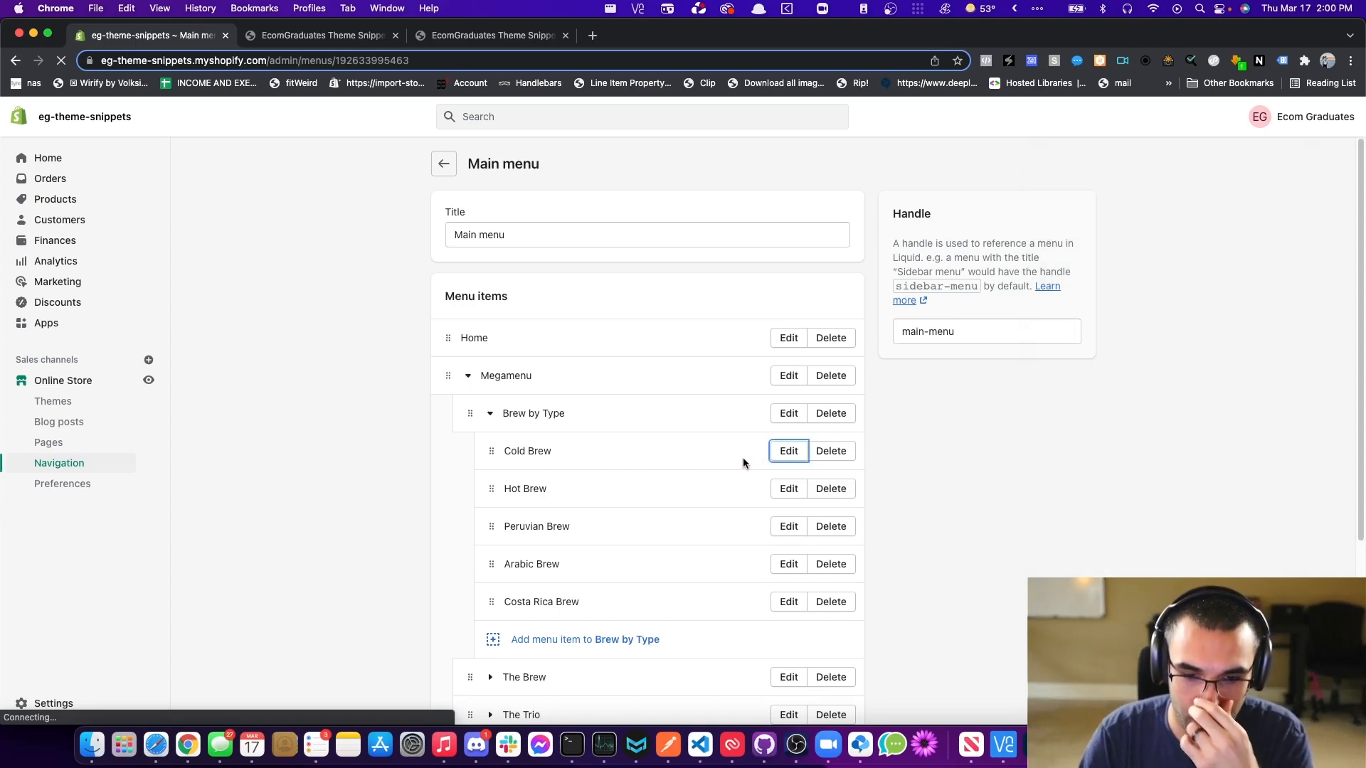
- Compare the remaining items under Megamenu with the columns and image in the storefront's megamenu
{"action": "scroll", "coordinate": [738, 461], "scroll_direction": "down", "scroll_amount": 5}
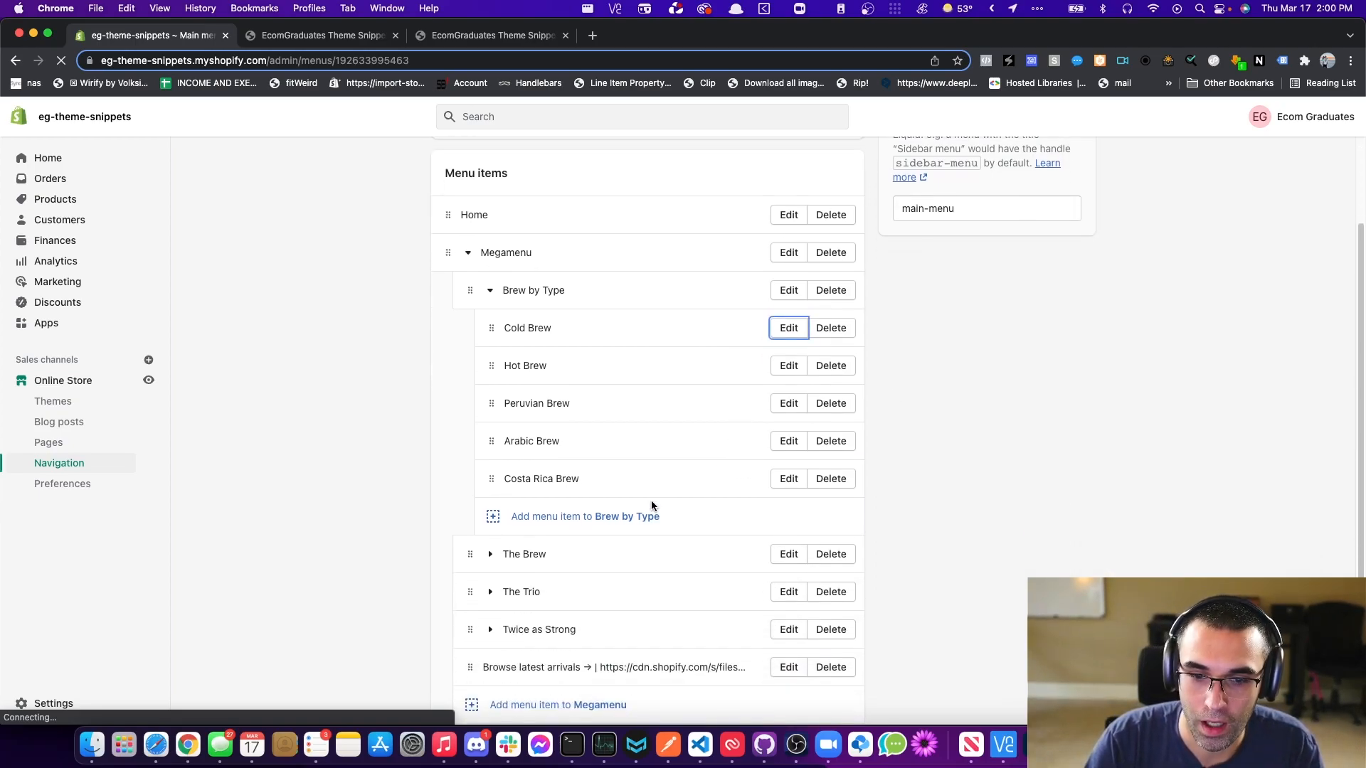
{"action": "left_click", "coordinate": [362, 35]}
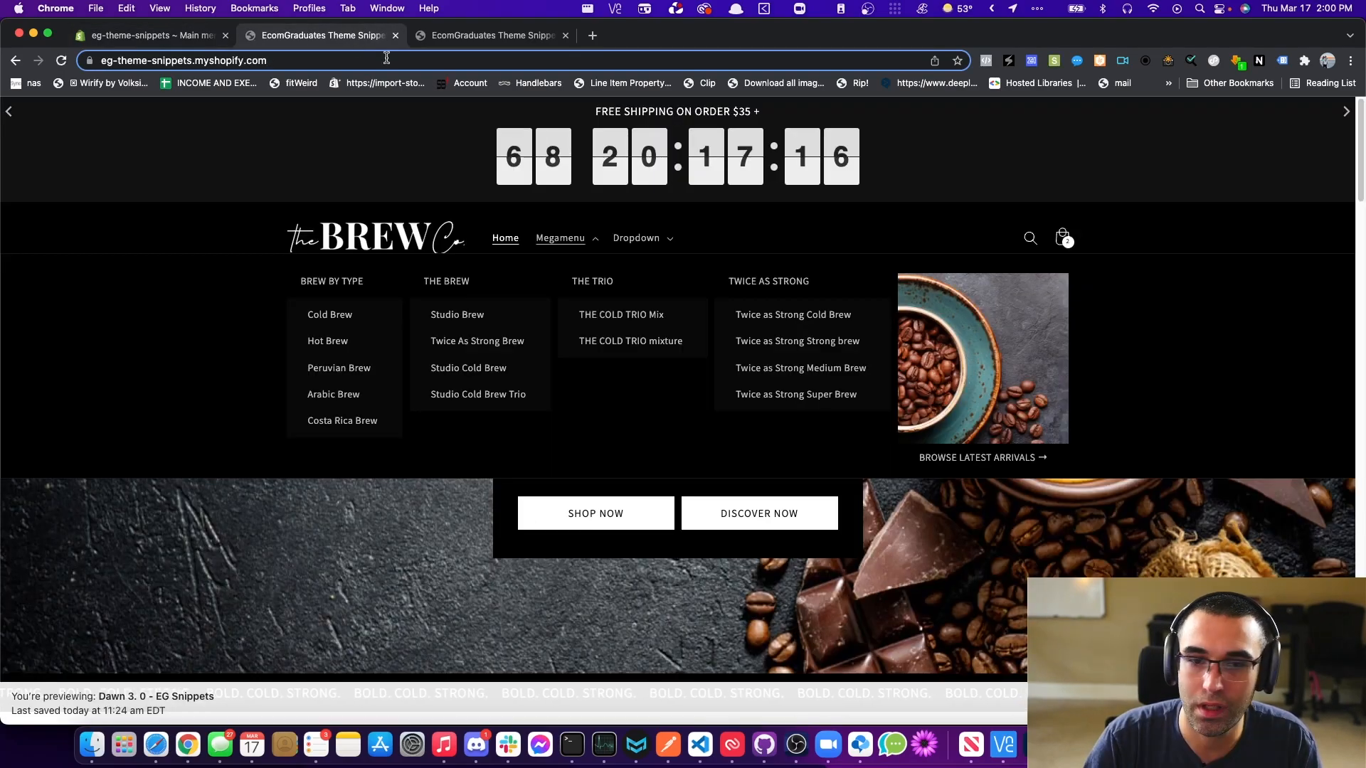
{"action": "left_click", "coordinate": [197, 36]}
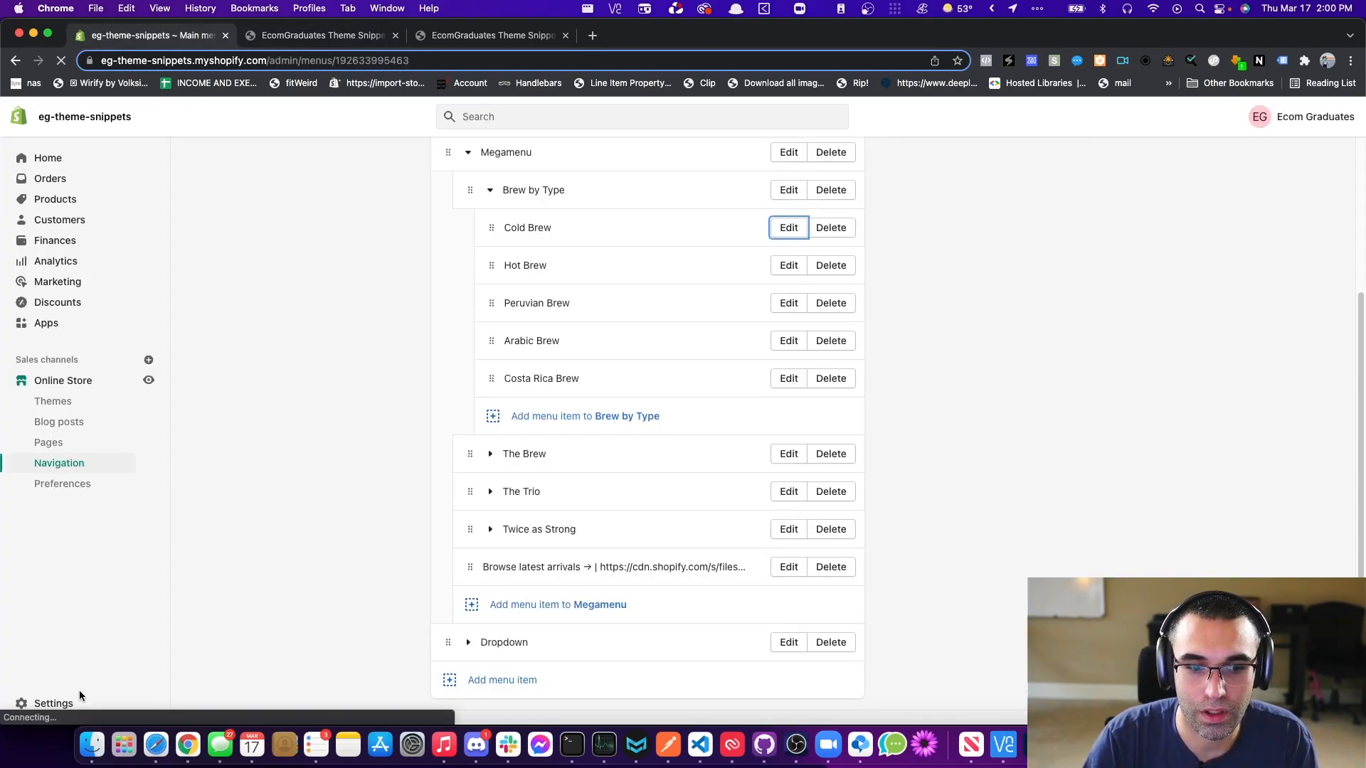
- Open the store's Files settings in a separate browser tab, keeping the Main menu page open
{"action": "left_click", "coordinate": [56, 703], "text": "super"}
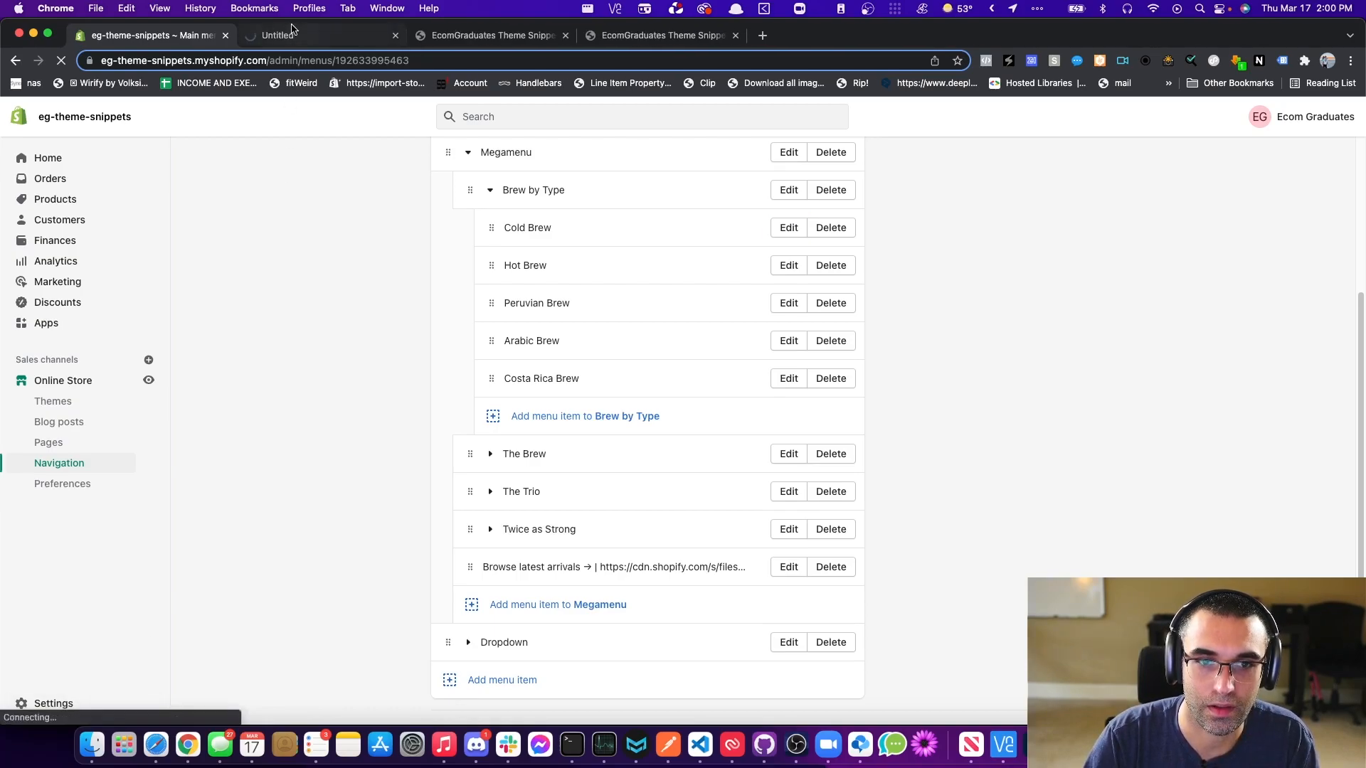
{"action": "left_click", "coordinate": [291, 34]}
{"action": "left_click", "coordinate": [491, 35]}
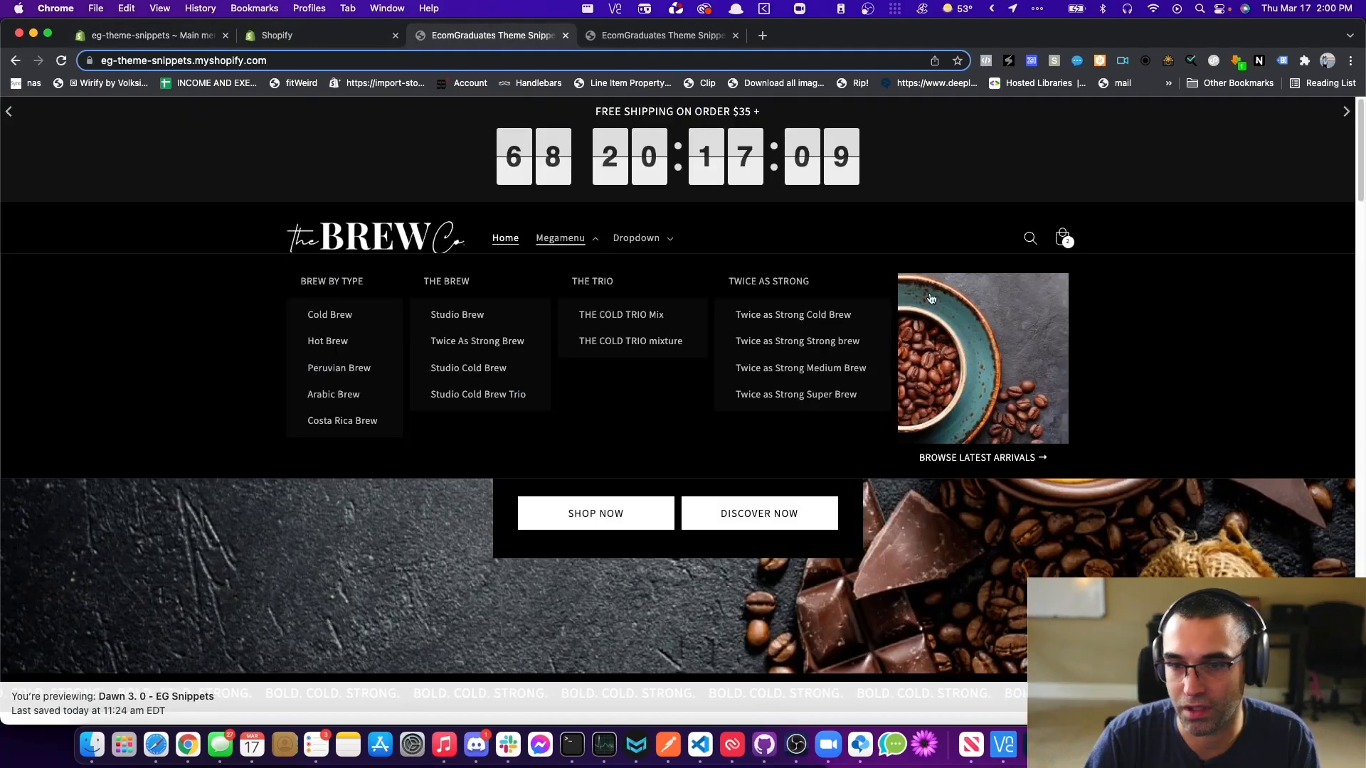
{"action": "left_click", "coordinate": [202, 38]}
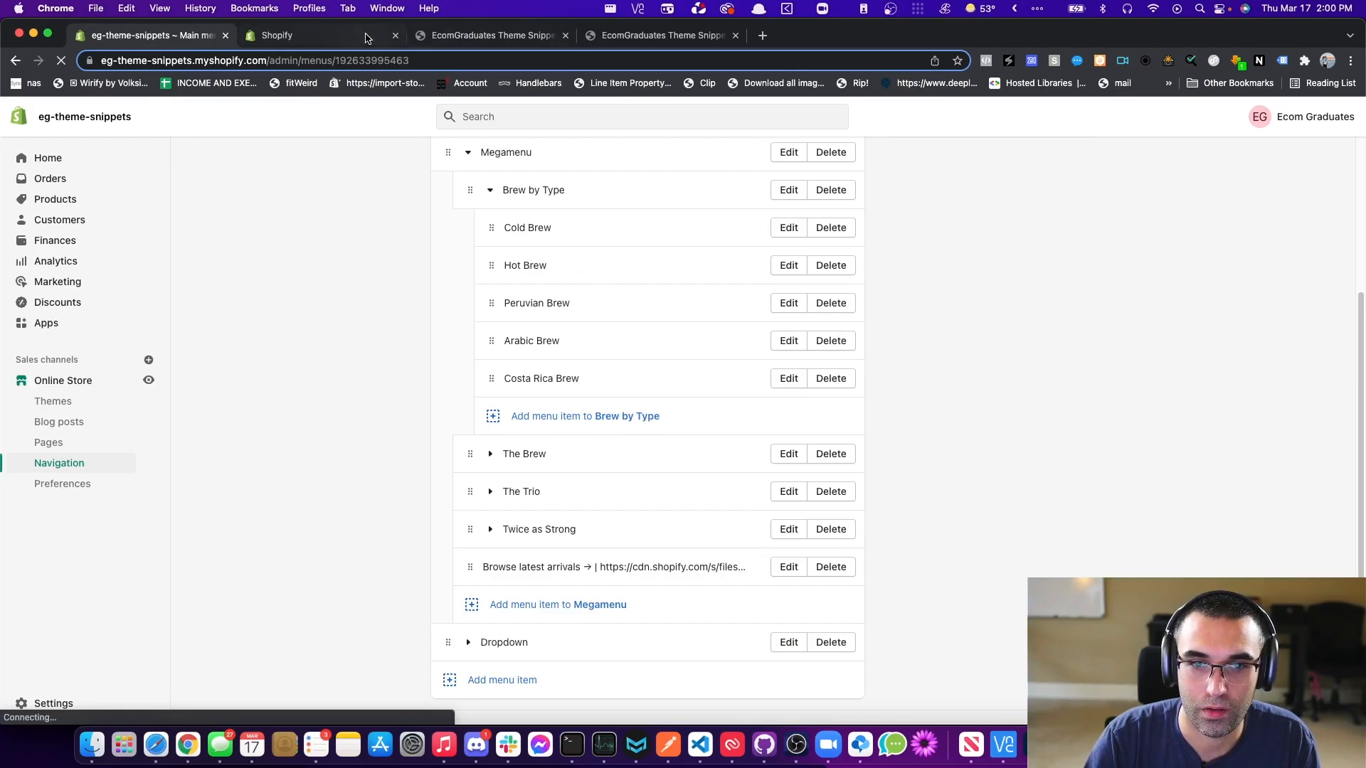
{"action": "left_click", "coordinate": [367, 38]}
{"action": "scroll", "coordinate": [327, 356], "scroll_direction": "down", "scroll_amount": 5}
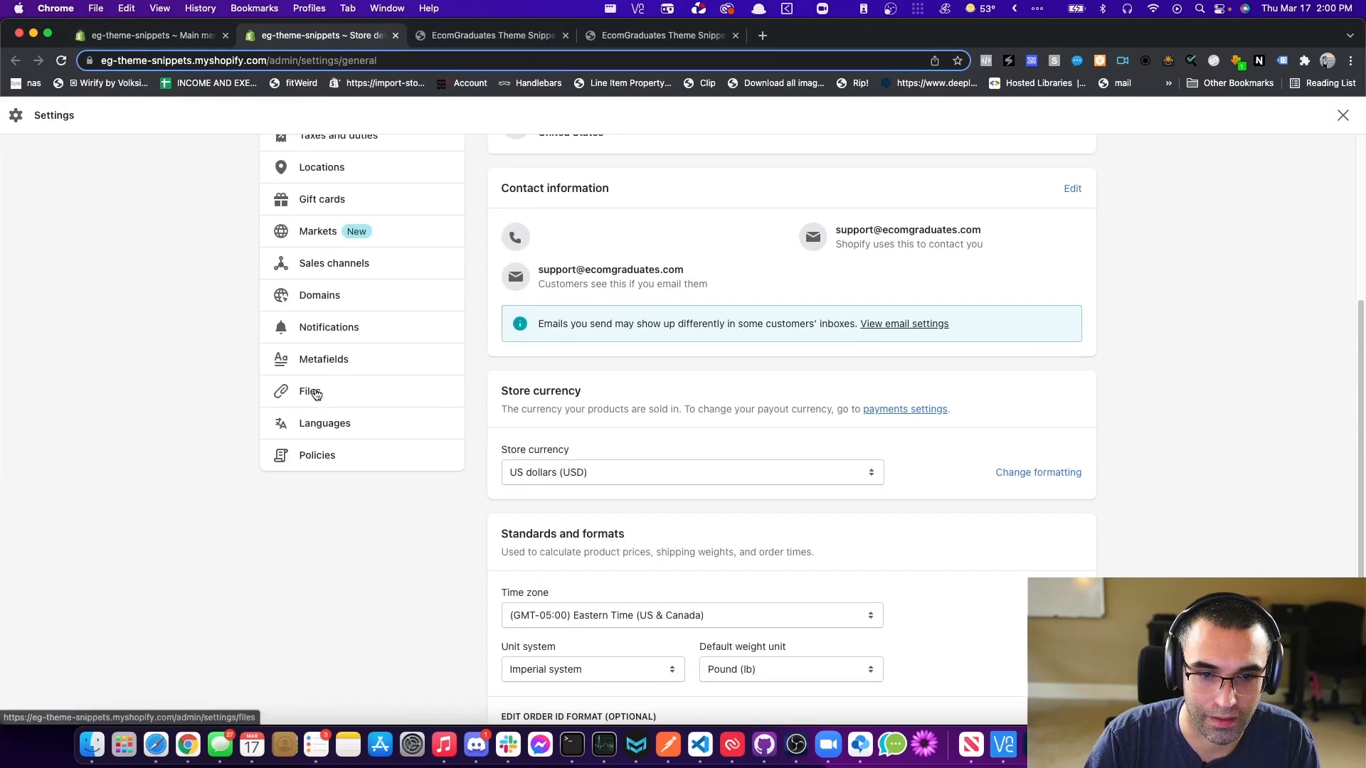
{"action": "left_click", "coordinate": [313, 393]}
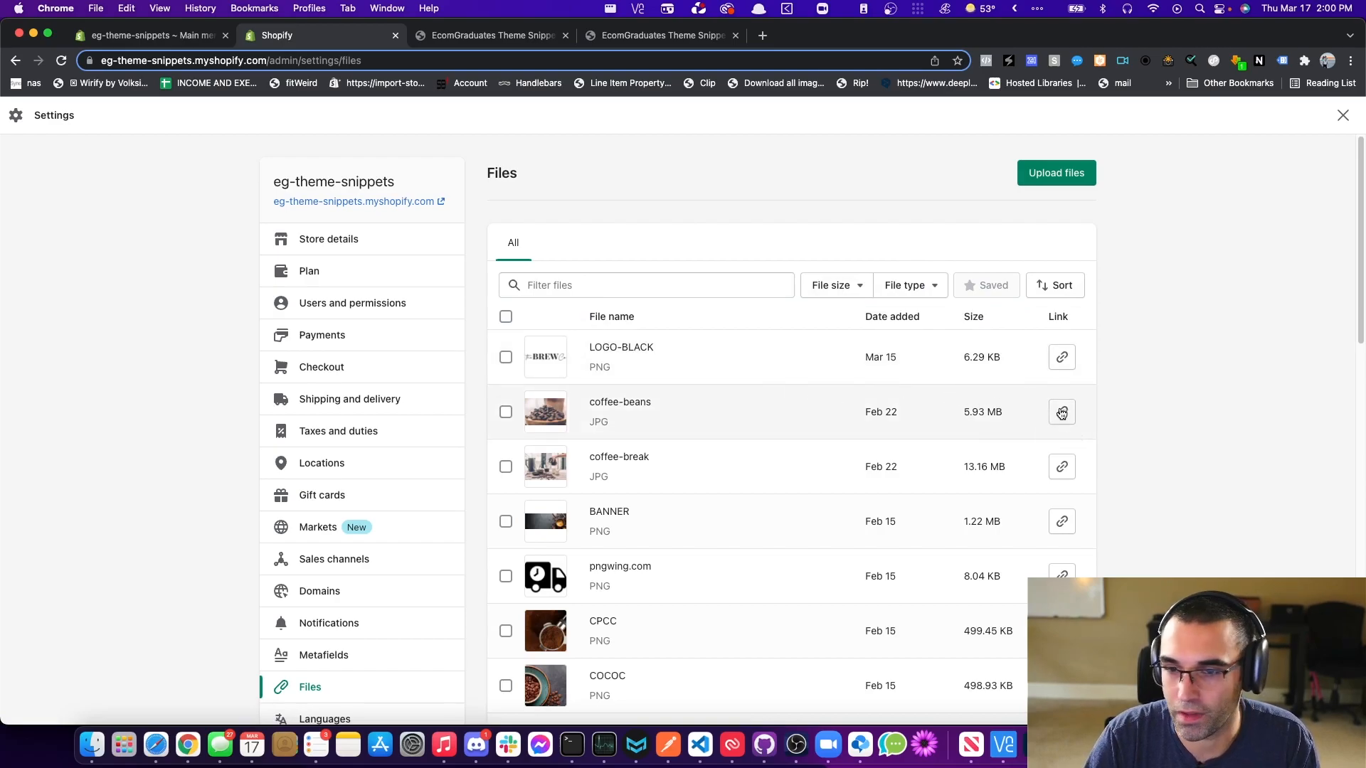
- Copy the link of the coffee-beans JPG from the store's uploaded files
{"action": "scroll", "coordinate": [699, 411], "scroll_direction": "down", "scroll_amount": 2}
{"action": "scroll", "coordinate": [699, 411], "scroll_direction": "down", "scroll_amount": 10}
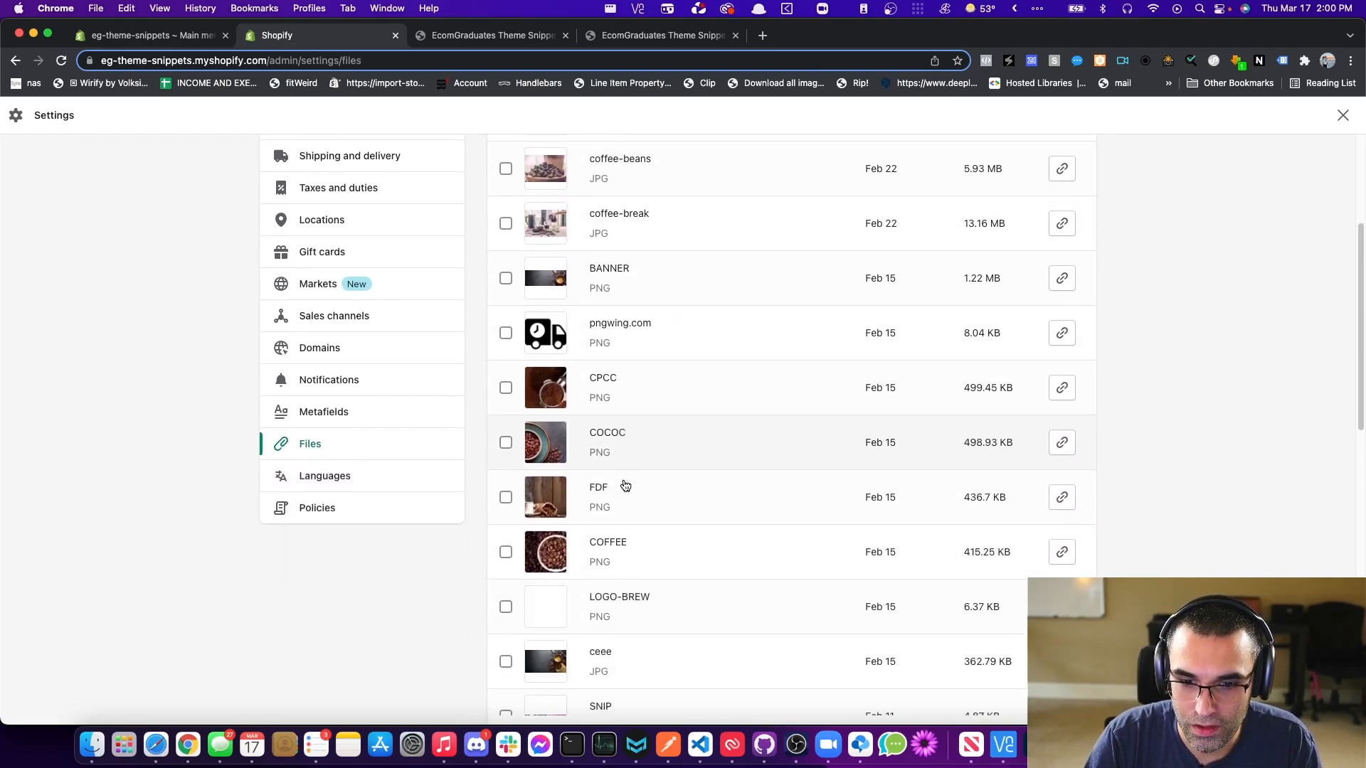
{"action": "scroll", "coordinate": [818, 473], "scroll_direction": "up", "scroll_amount": 12}
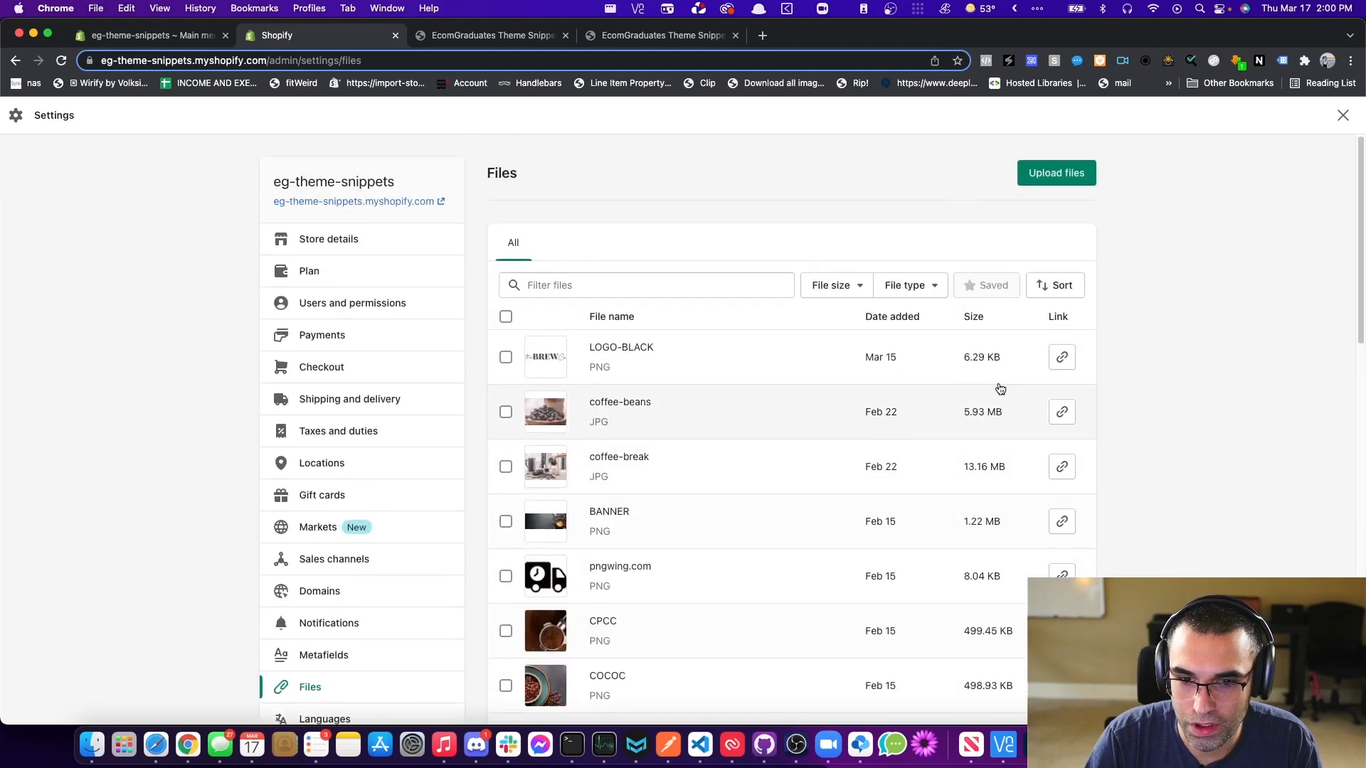
{"action": "left_click", "coordinate": [1061, 411]}
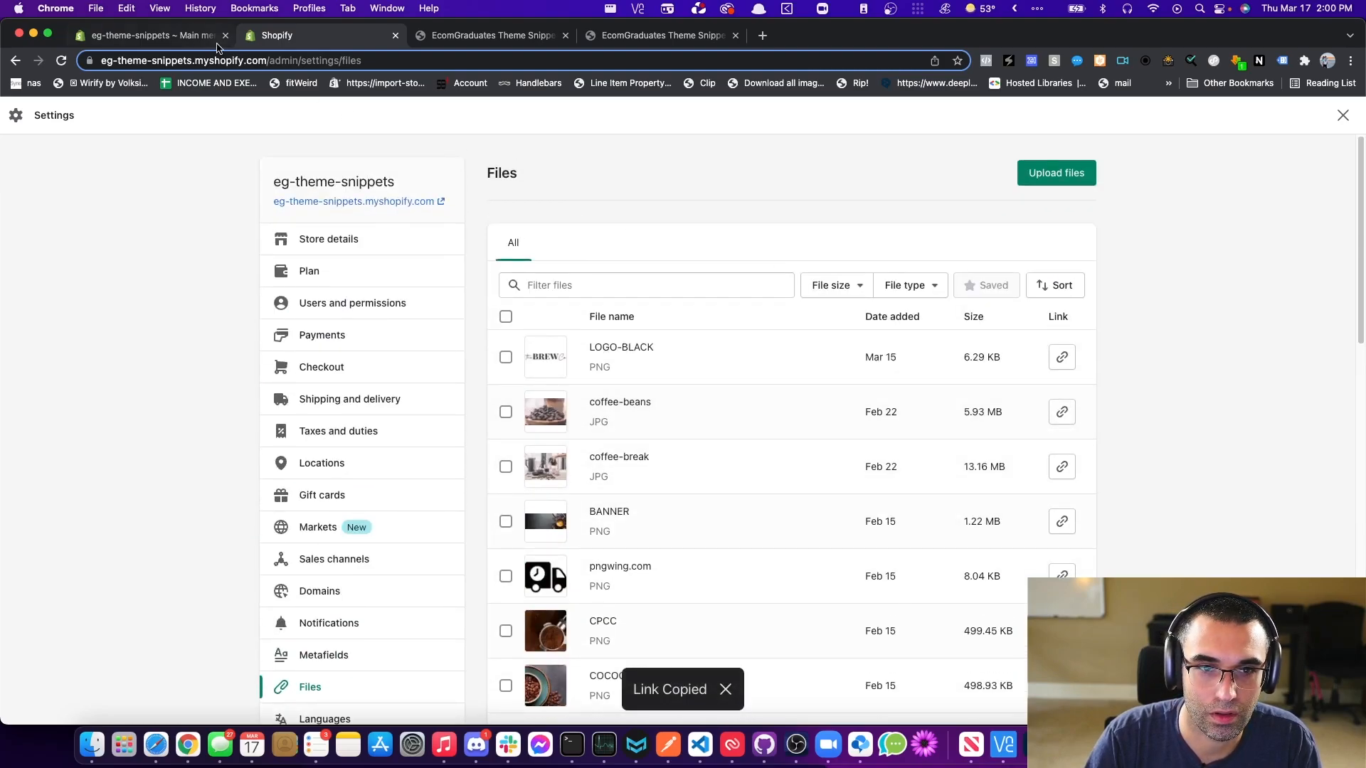
- Replace the image URL after "Browse latest arrivals → |" in that menu item's name with the copied coffee-beans link, and save the menu
{"action": "left_click", "coordinate": [217, 41]}
{"action": "scroll", "coordinate": [639, 431], "scroll_direction": "down", "scroll_amount": 2}
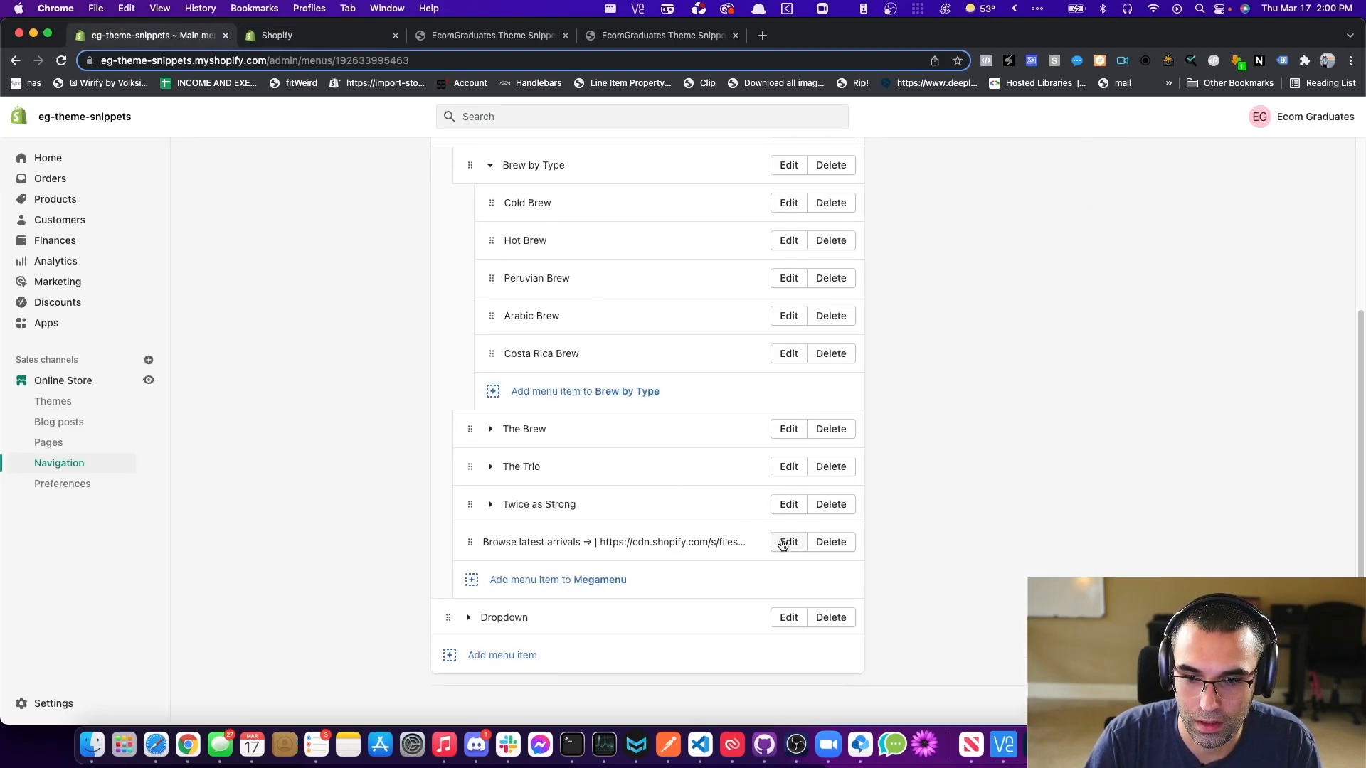
{"action": "left_click", "coordinate": [785, 542]}
{"action": "left_click", "coordinate": [427, 36]}
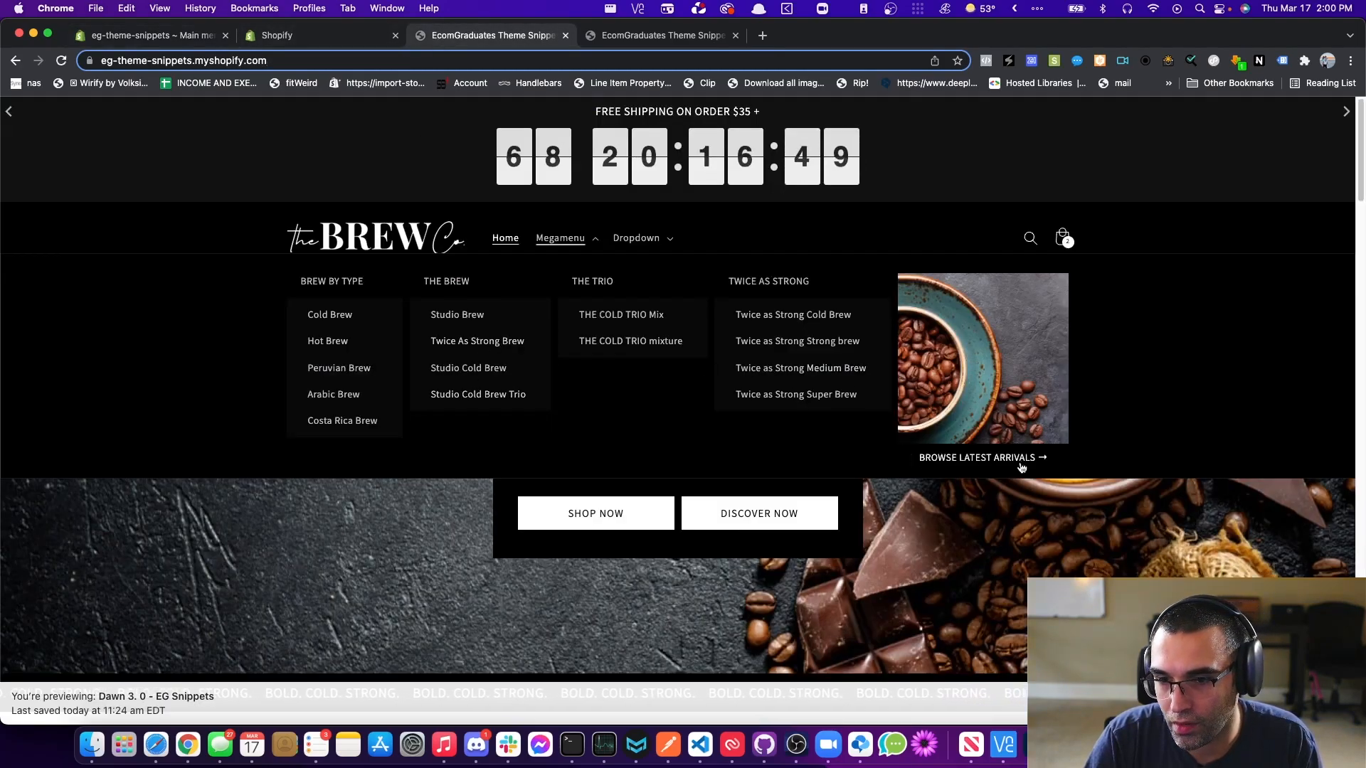
{"action": "left_click", "coordinate": [185, 35]}
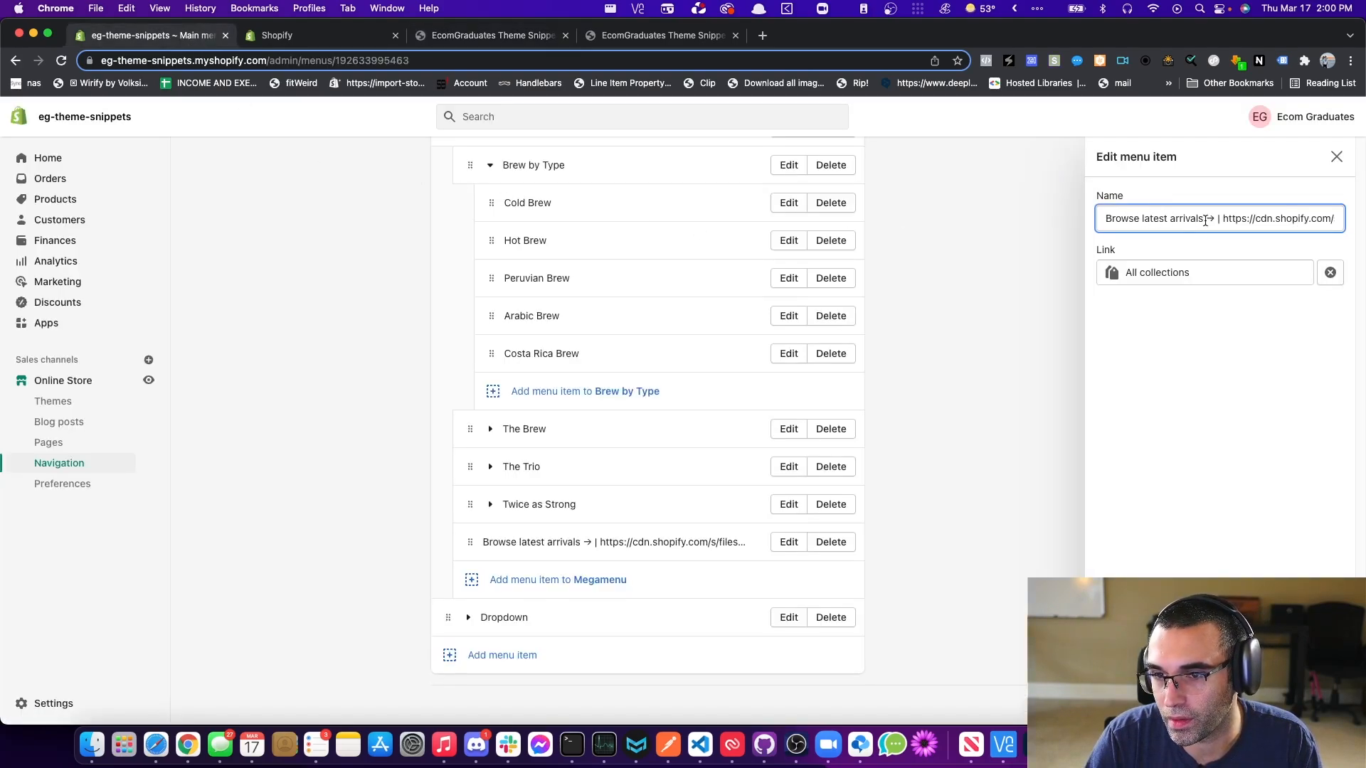
{"action": "left_click_drag", "start_coordinate": [1216, 219], "coordinate": [1104, 219]}
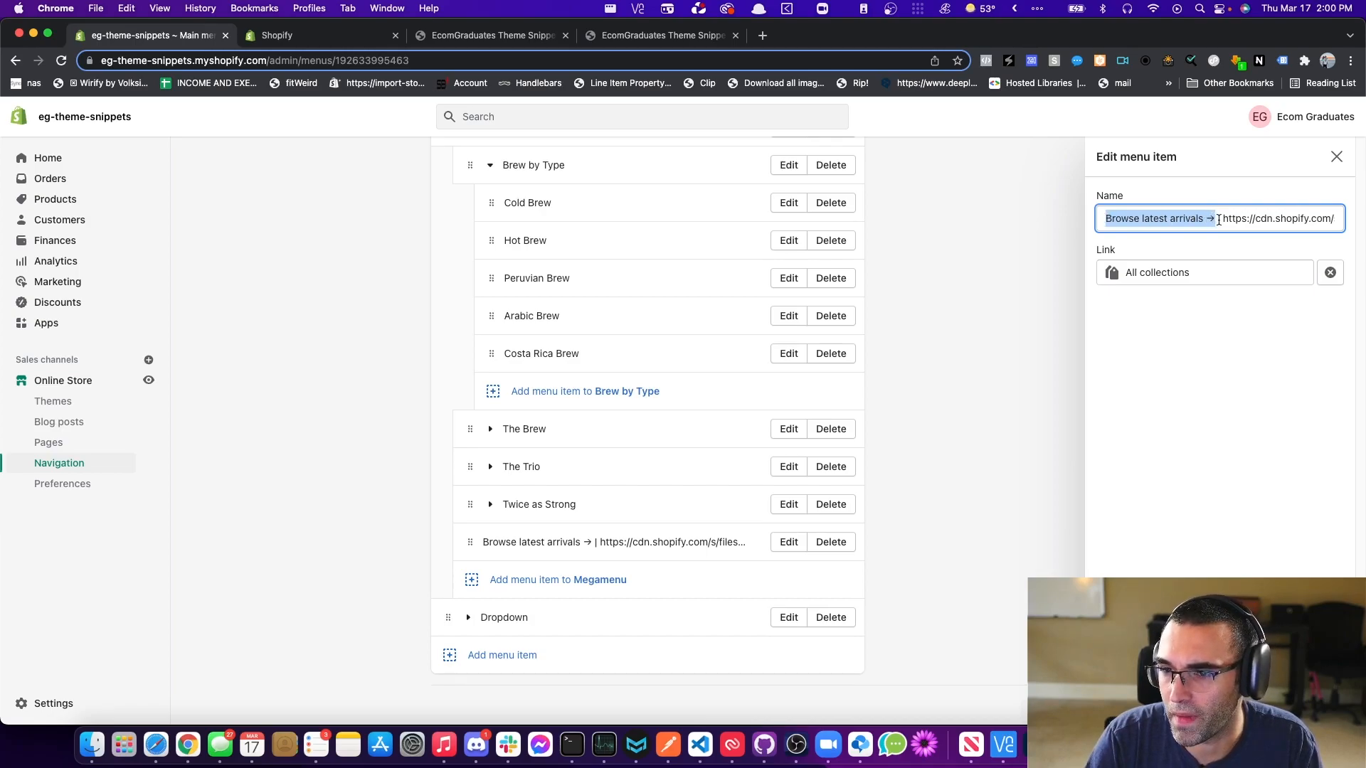
{"action": "left_click", "coordinate": [1218, 220]}
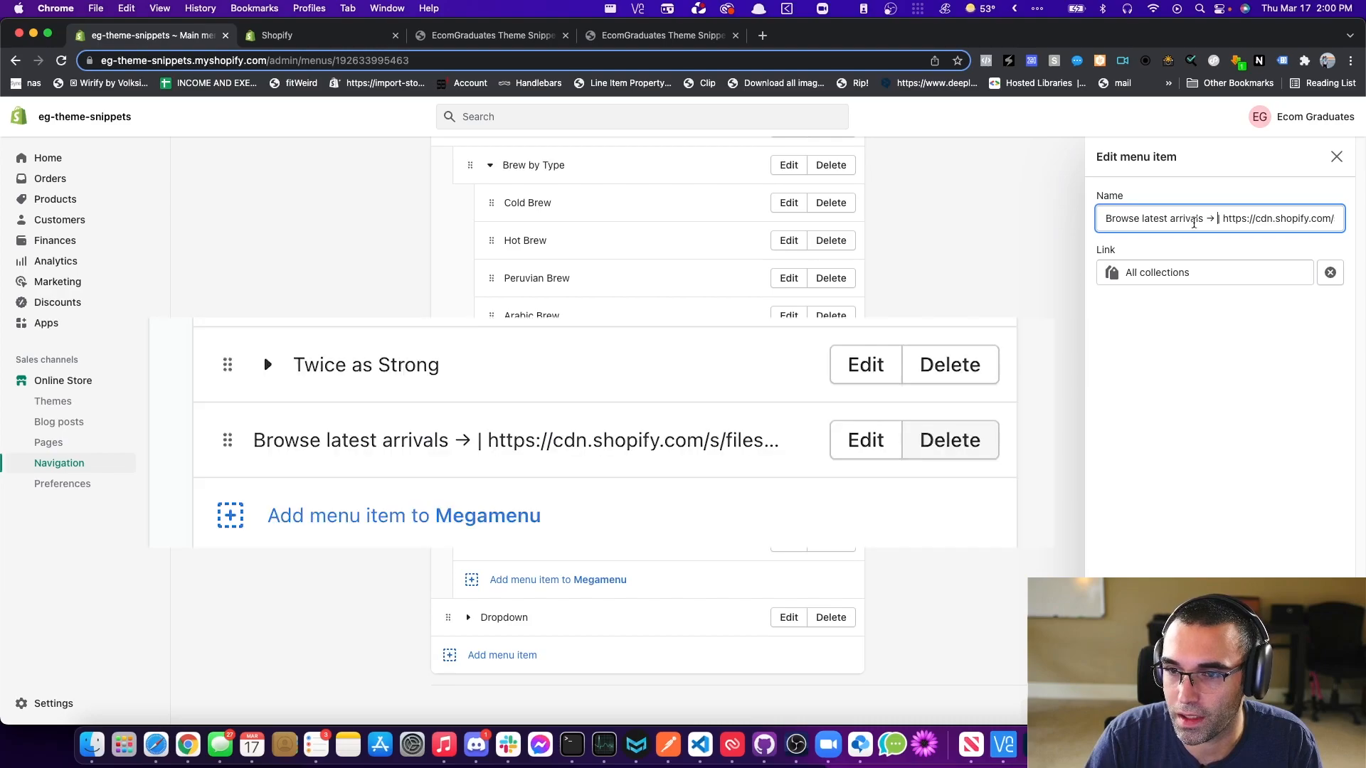
{"action": "left_click_drag", "start_coordinate": [1223, 219], "coordinate": [1355, 225]}
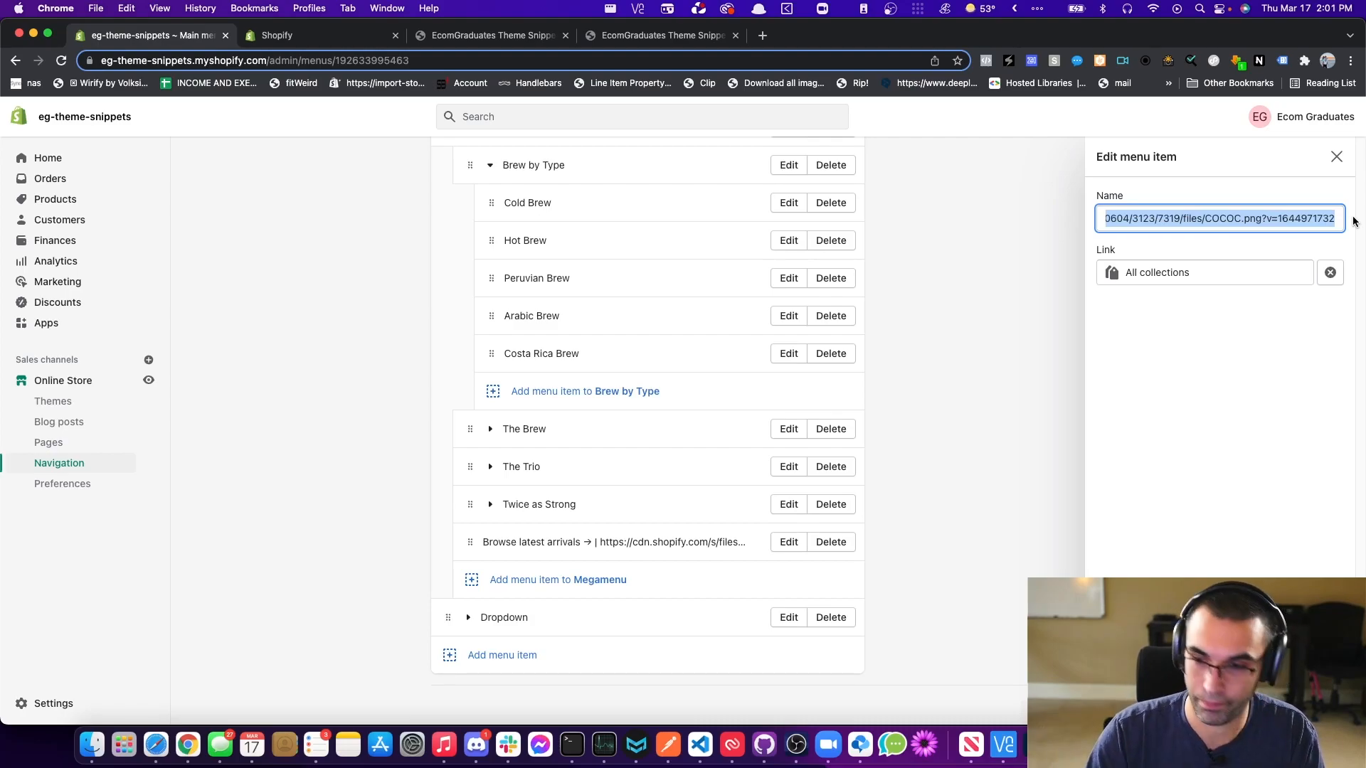
{"action": "key", "text": "super+v"}
{"action": "key", "text": "Return"}
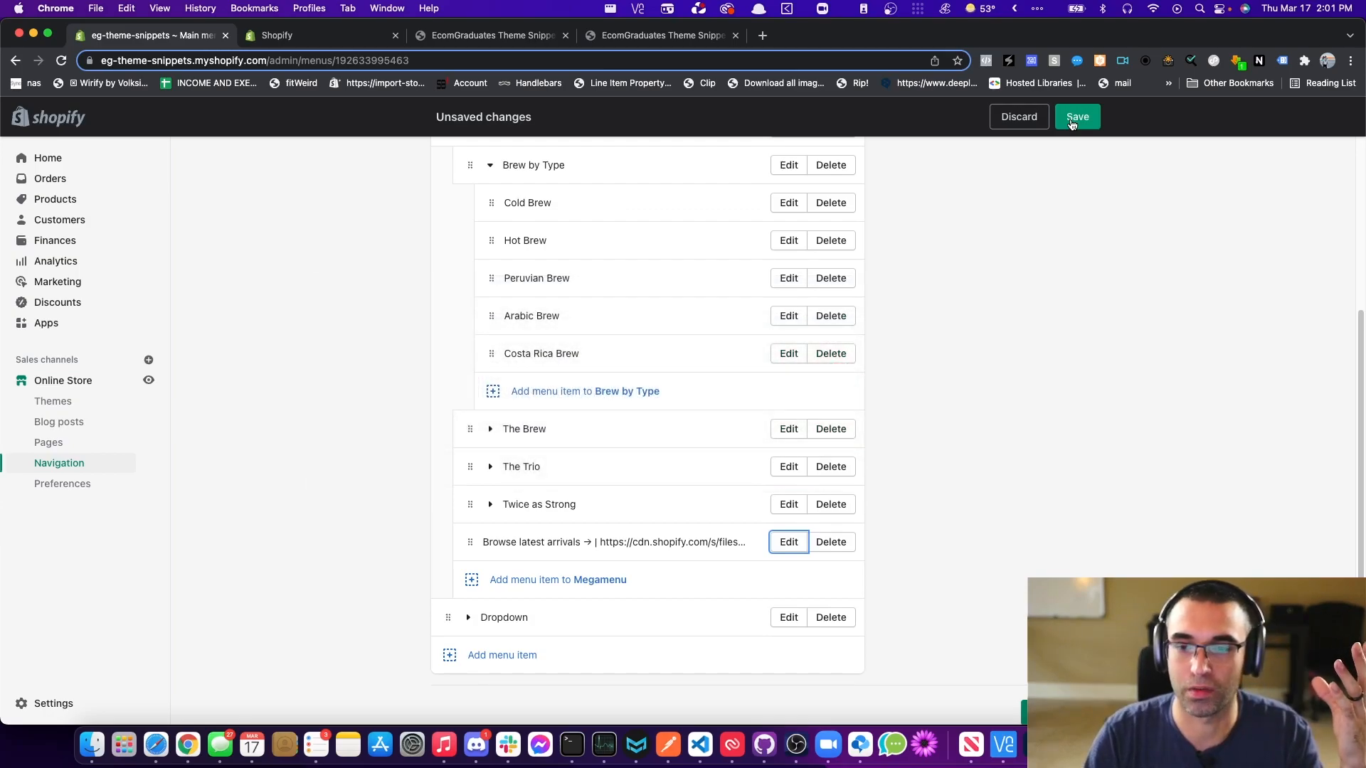
{"action": "left_click", "coordinate": [1072, 124]}
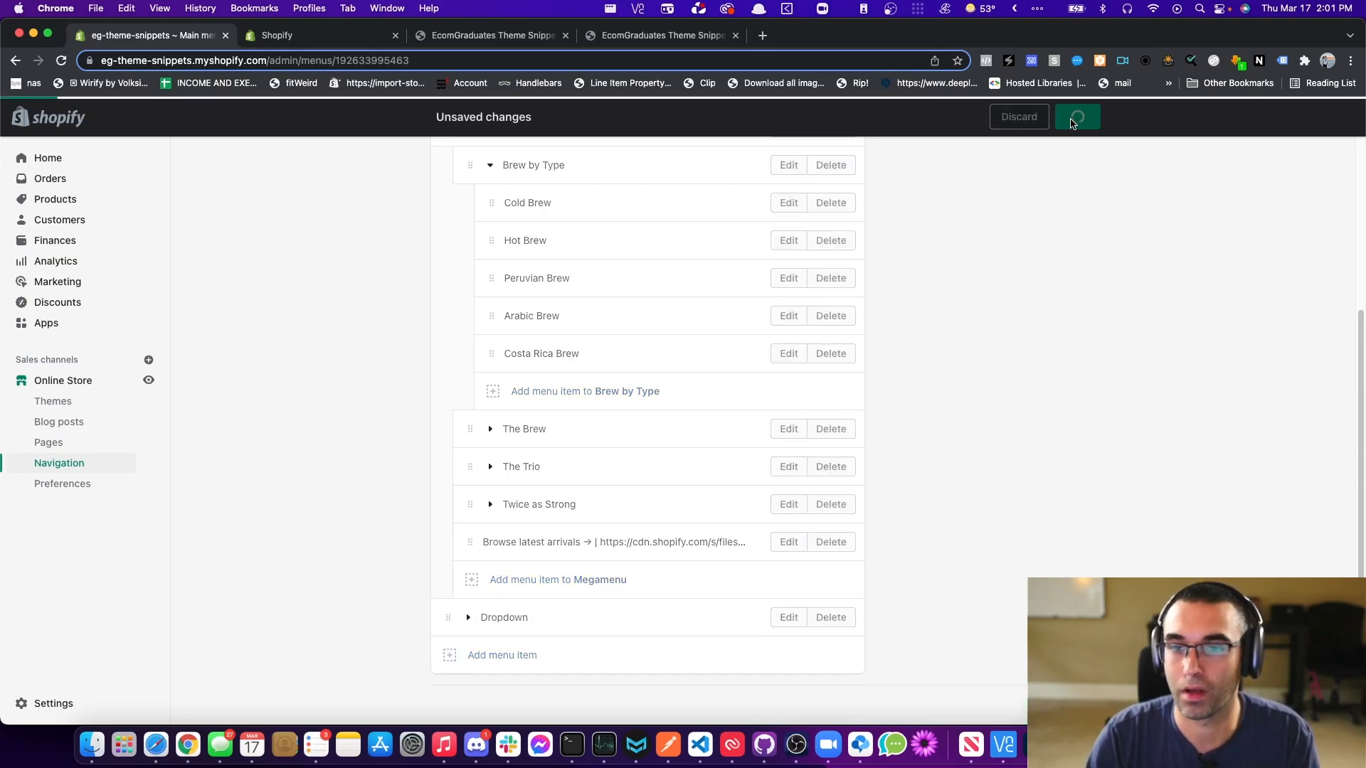
- Reload the storefront preview and check the image in the megamenu
{"action": "left_click", "coordinate": [478, 35]}
{"action": "left_click", "coordinate": [62, 60]}
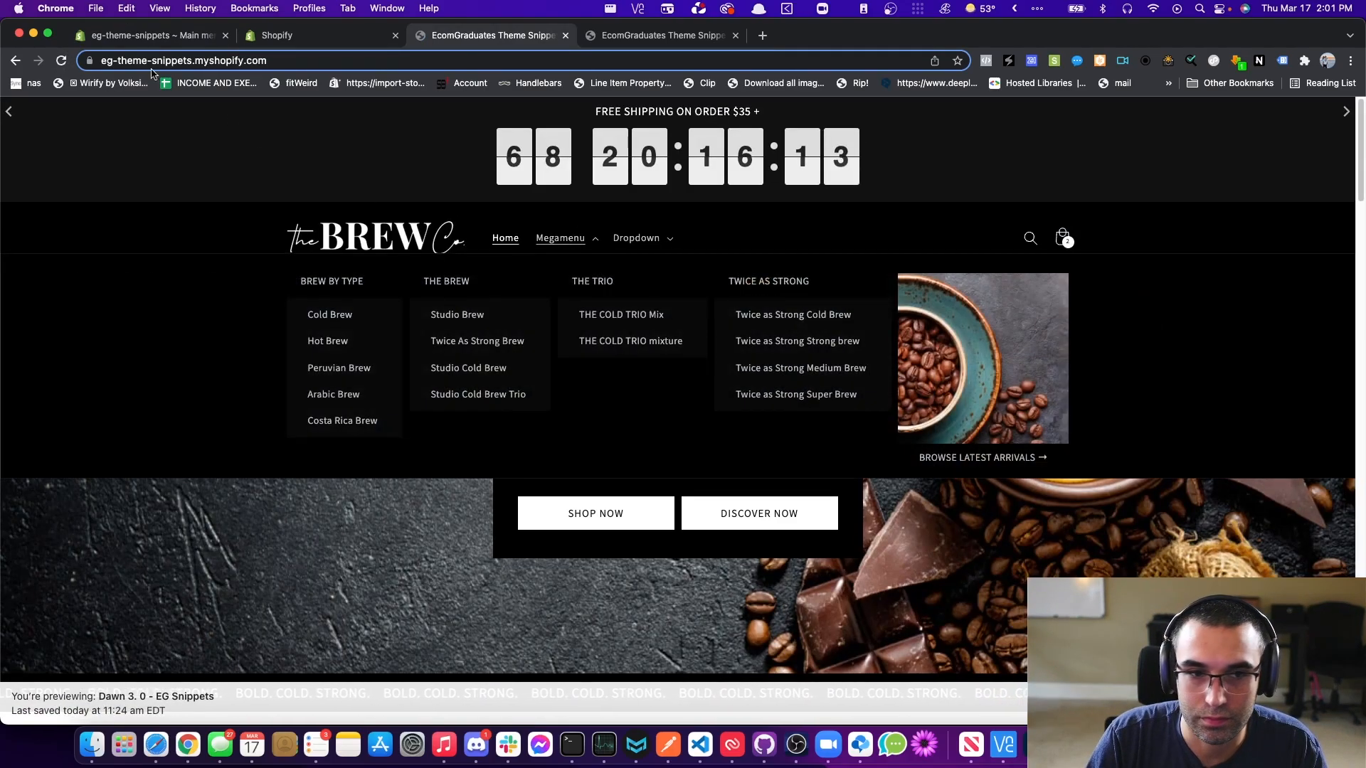
{"action": "left_click", "coordinate": [61, 60]}
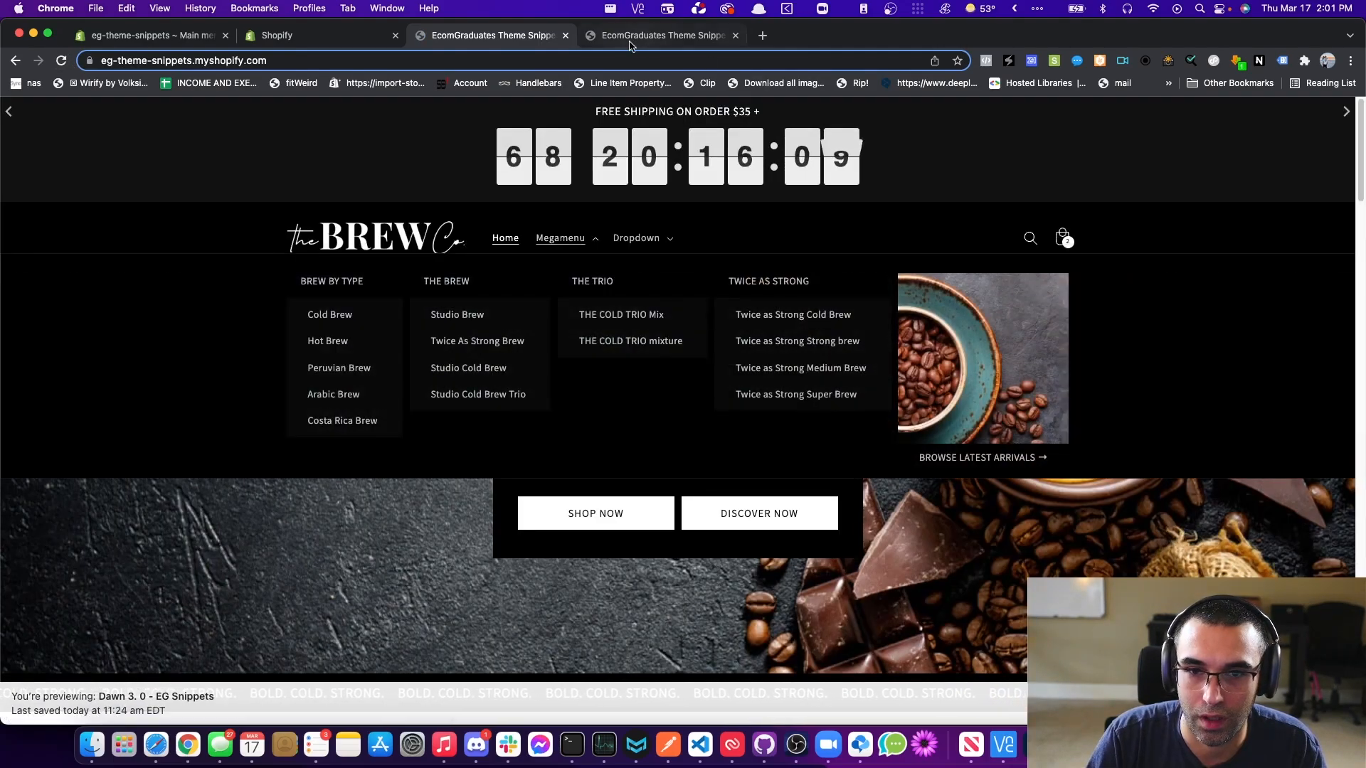
- Open the copied coffee-beans image link in a separate browser tab to view the picture
{"action": "left_click", "coordinate": [762, 39]}
{"action": "key", "text": "super+v"}
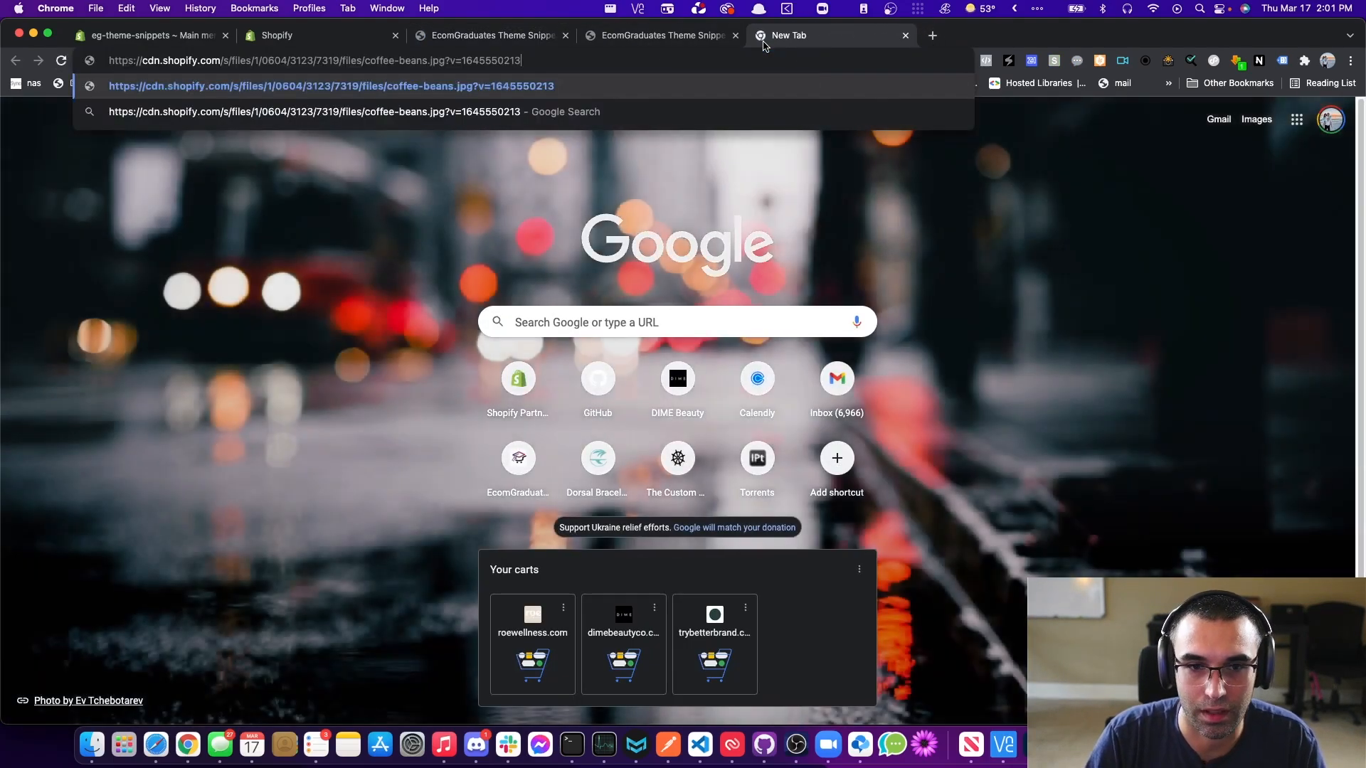
{"action": "key", "text": "Return"}
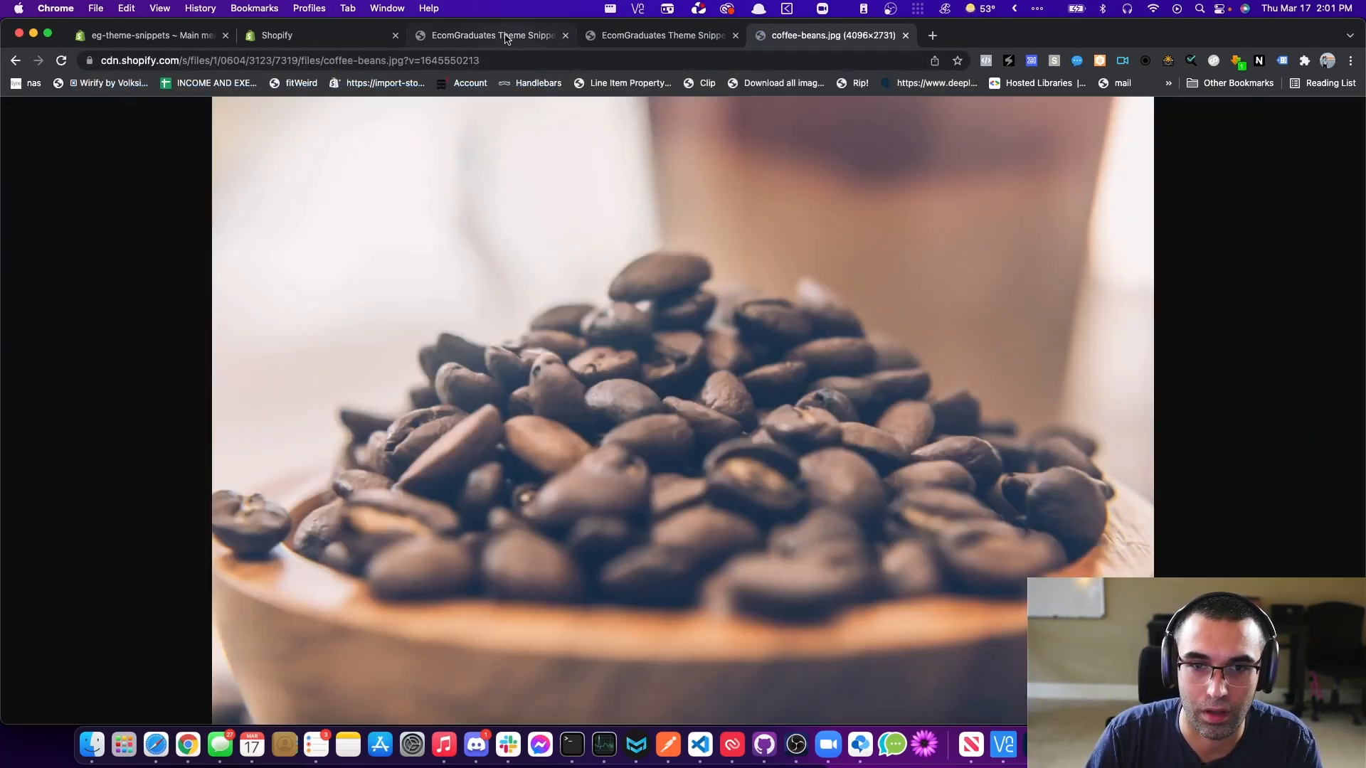
- Reload the brew storefront and open its megamenu to compare the promotional image with the coffee-beans picture
{"action": "left_click", "coordinate": [505, 38]}
{"action": "left_click", "coordinate": [61, 60]}
{"action": "left_click", "coordinate": [551, 247]}
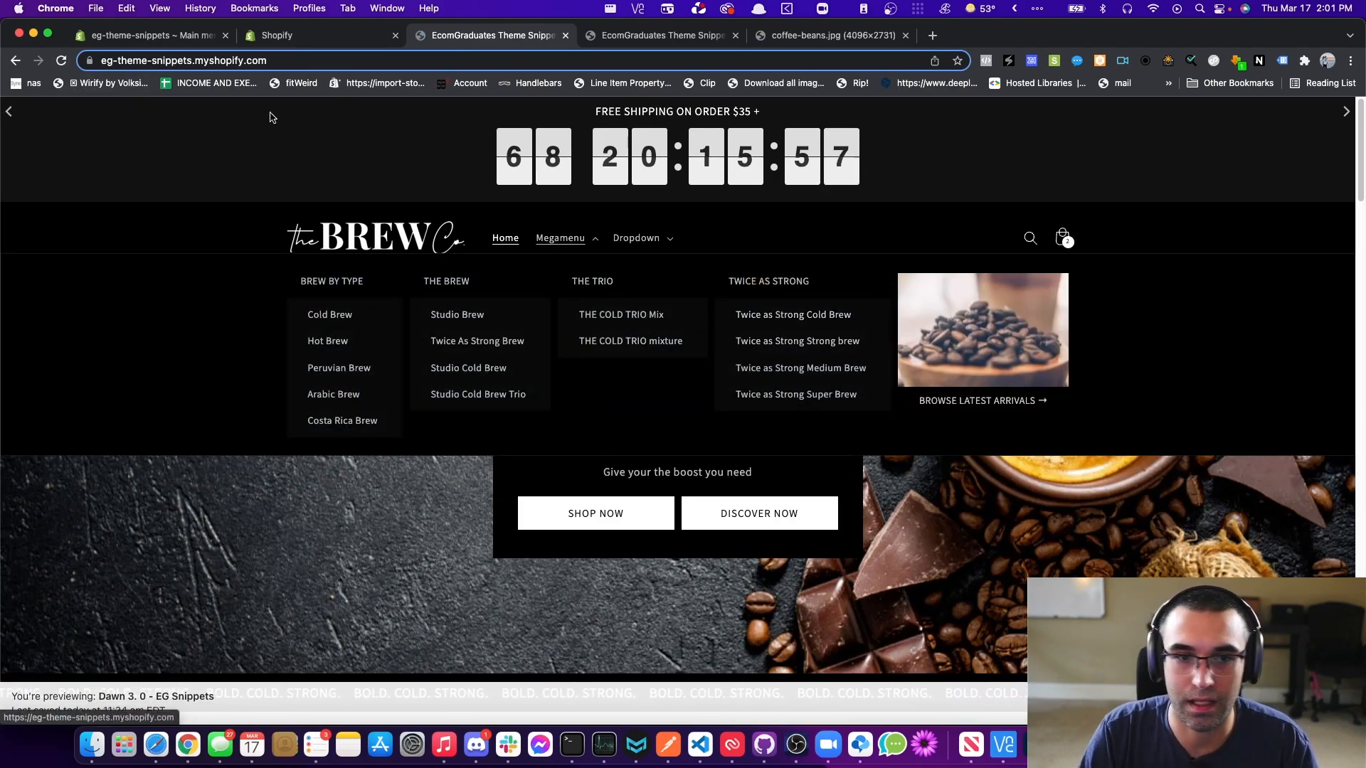
- Open the "Browse latest arrivals" item under Megamenu for editing in the Main menu
{"action": "left_click", "coordinate": [201, 32]}
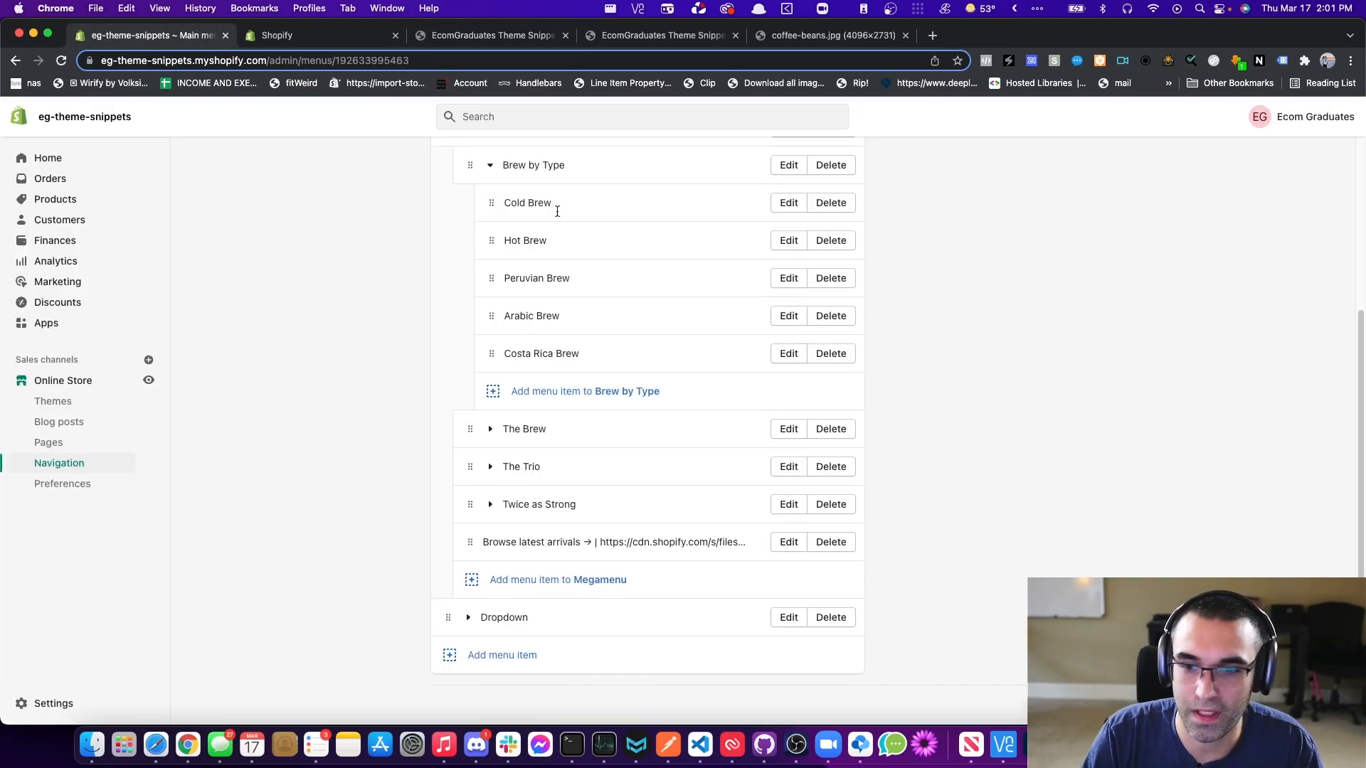
{"action": "left_click", "coordinate": [793, 539]}
{"action": "left_click", "coordinate": [1165, 229]}
{"action": "mouse_move", "coordinate": [1165, 229]}
{"action": "left_mouse_down"}
{"action": "mouse_move", "coordinate": [1134, 225]}
{"action": "mouse_move", "coordinate": [1177, 220]}
{"action": "left_mouse_up"}
{"action": "scroll", "coordinate": [1167, 224], "scroll_direction": "left", "scroll_amount": 5}
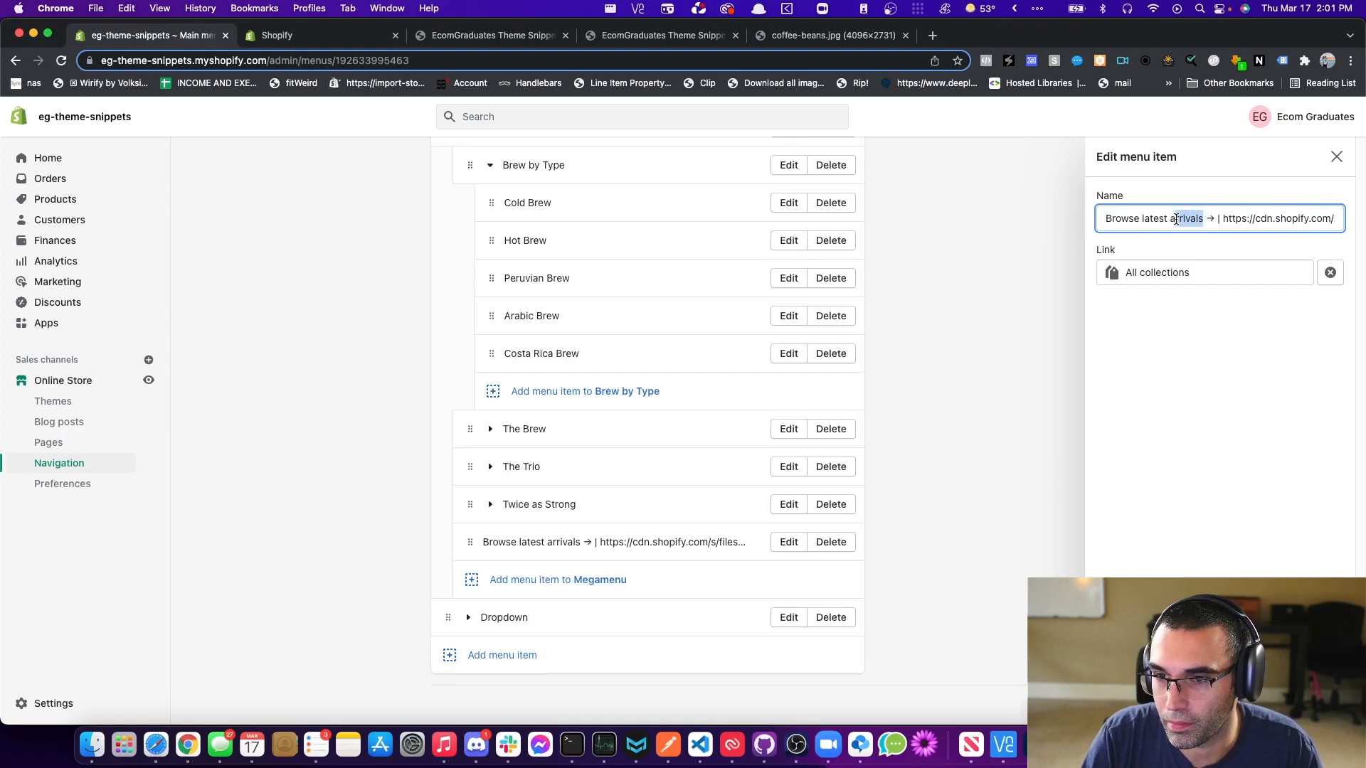
{"action": "key", "text": "BackSpace"}
{"action": "key", "text": "BackSpace"}
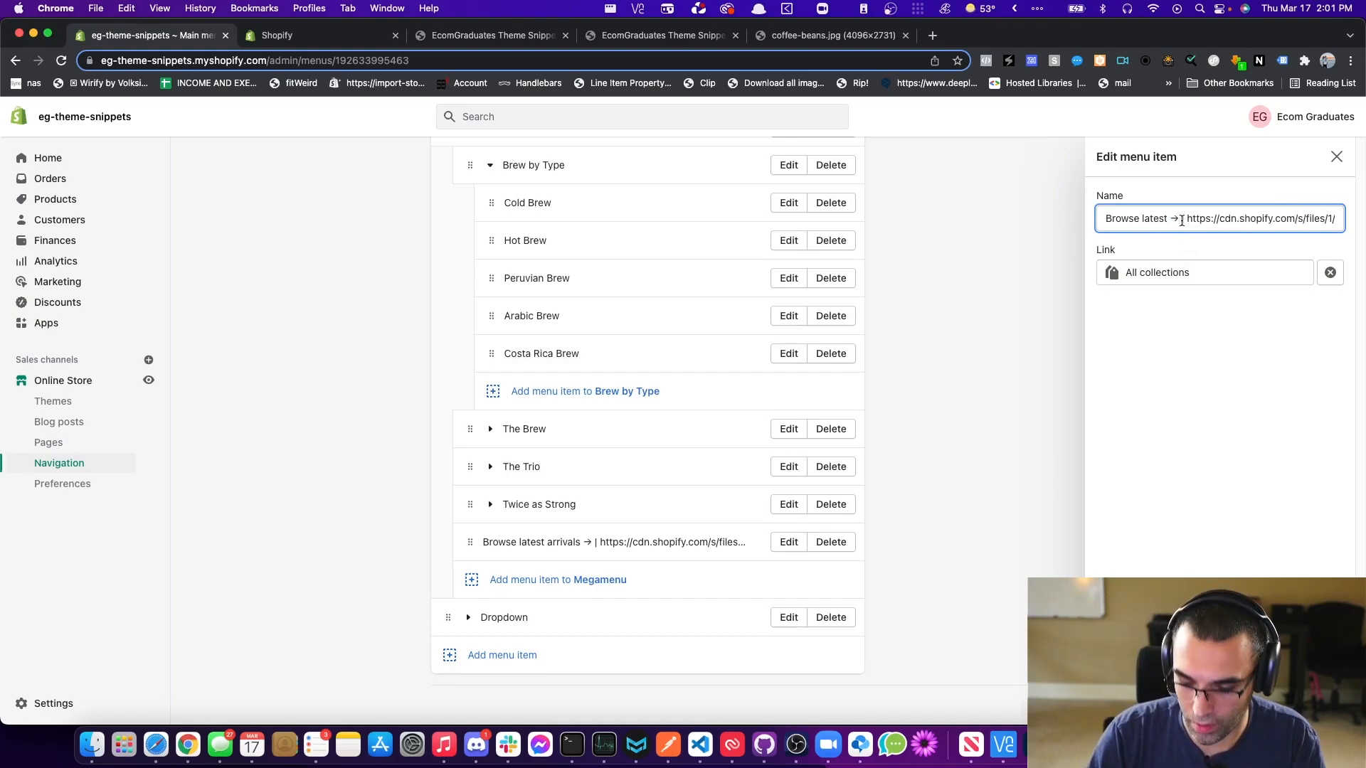
{"action": "key", "text": "BackSpace"}
{"action": "key", "text": "super+z"}
{"action": "key", "text": "super+z"}
{"action": "key", "text": "super+z"}
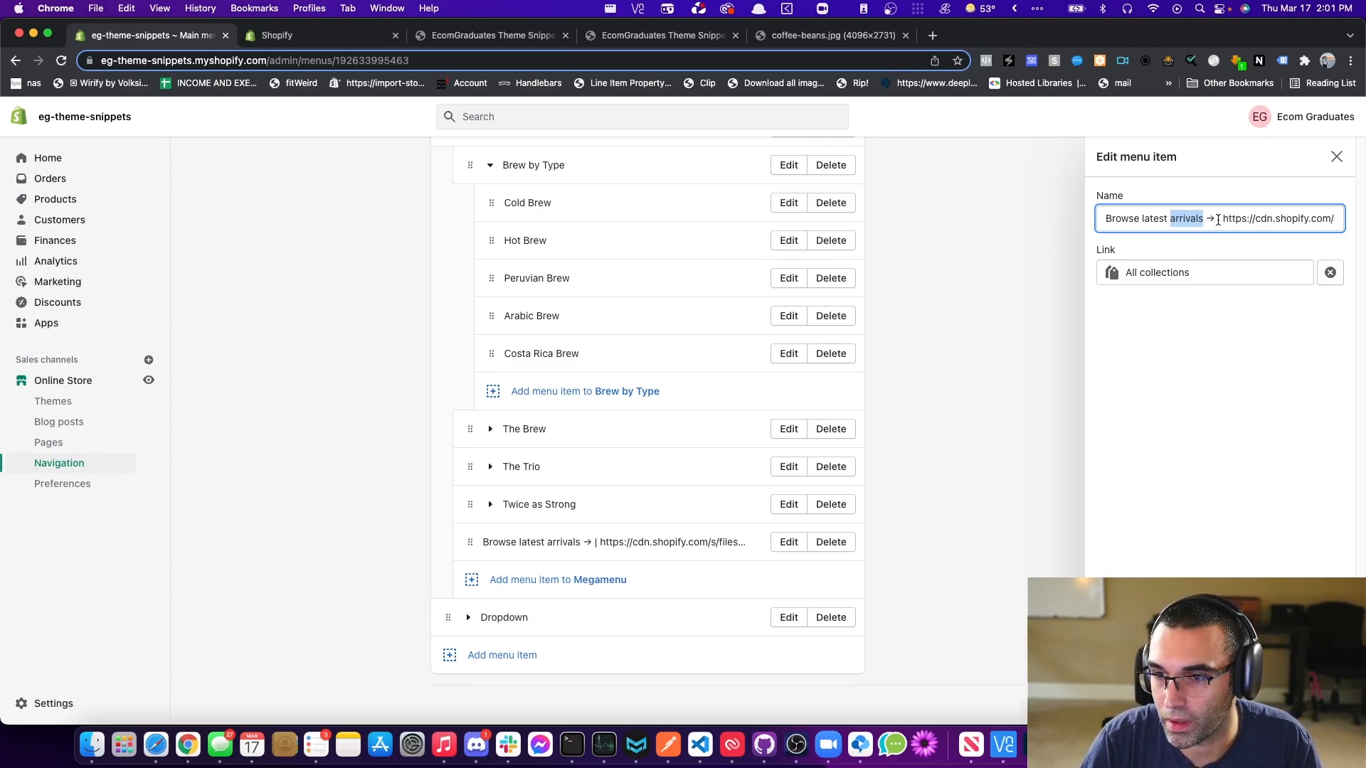
- Copy the label "Browse latest arrivals →", shorten it to "Browse latest >" ahead of the image link, and save the menu
{"action": "left_click_drag", "start_coordinate": [1217, 219], "coordinate": [1096, 210]}
{"action": "key", "text": "super+c"}
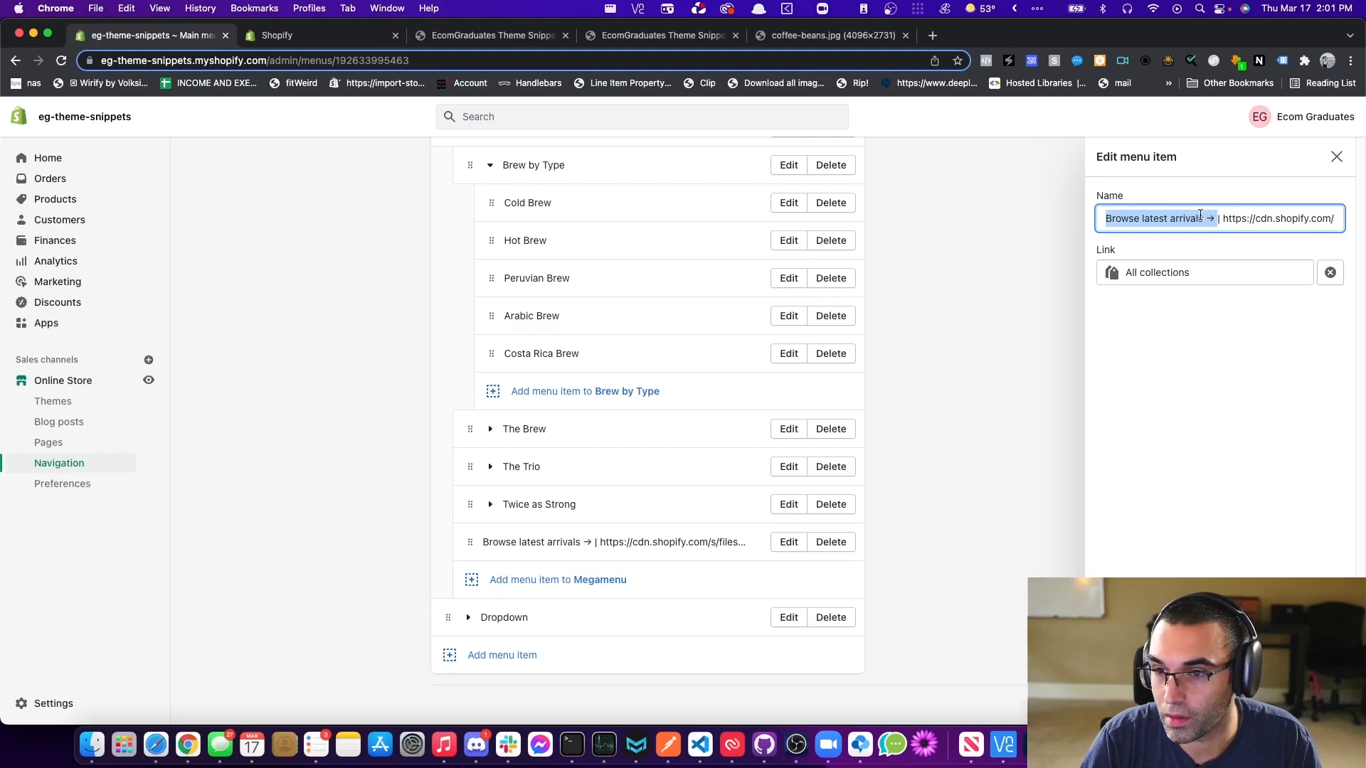
{"action": "double_click", "coordinate": [1202, 215]}
{"action": "key", "text": "BackSpace"}
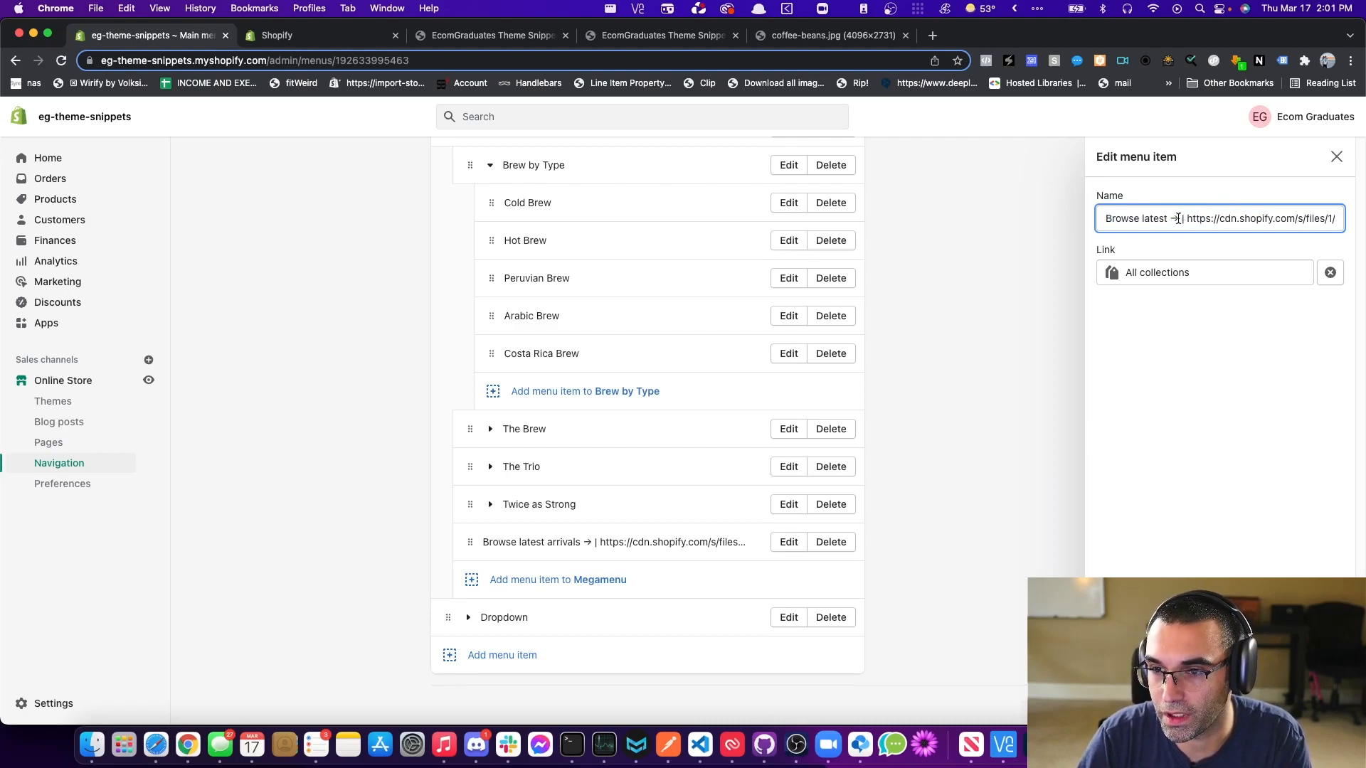
{"action": "key", "text": "BackSpace"}
{"action": "type", "text": ">"}
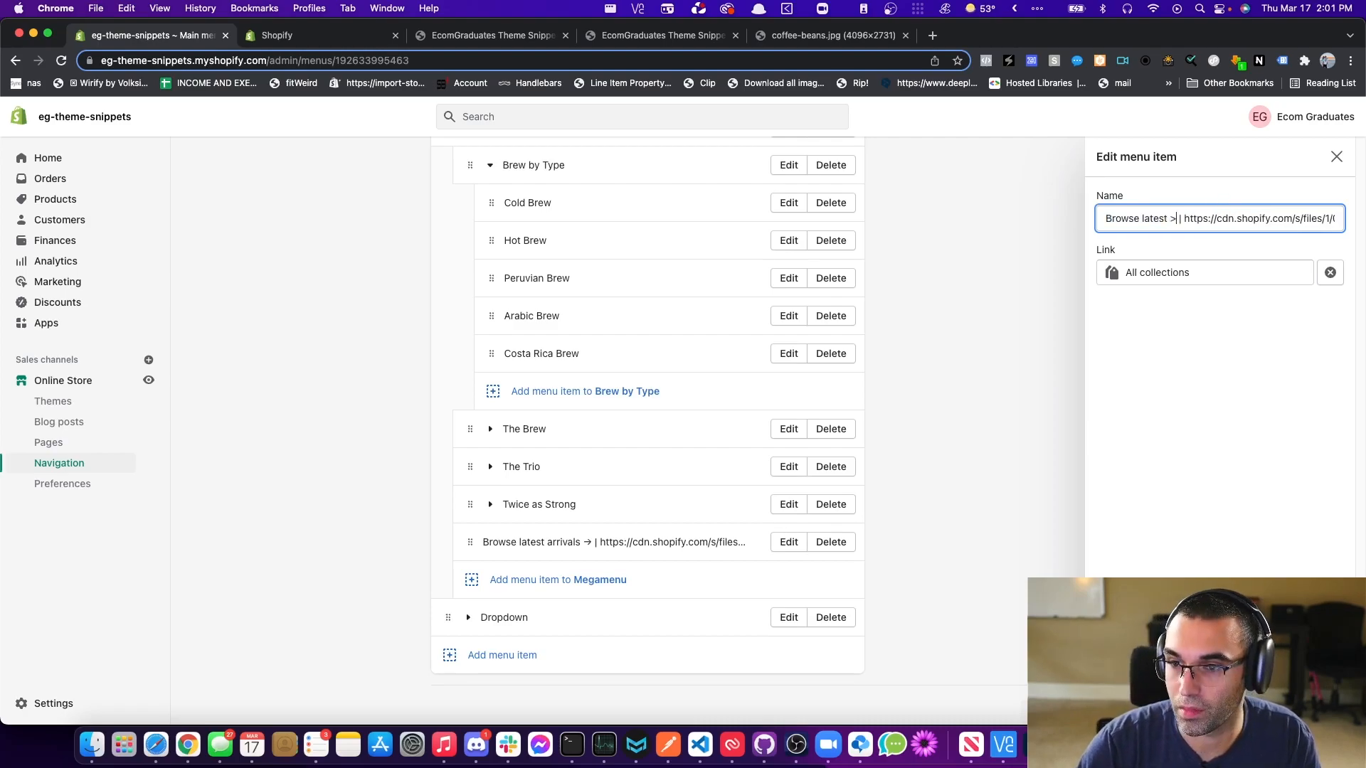
{"action": "key", "text": "Return"}
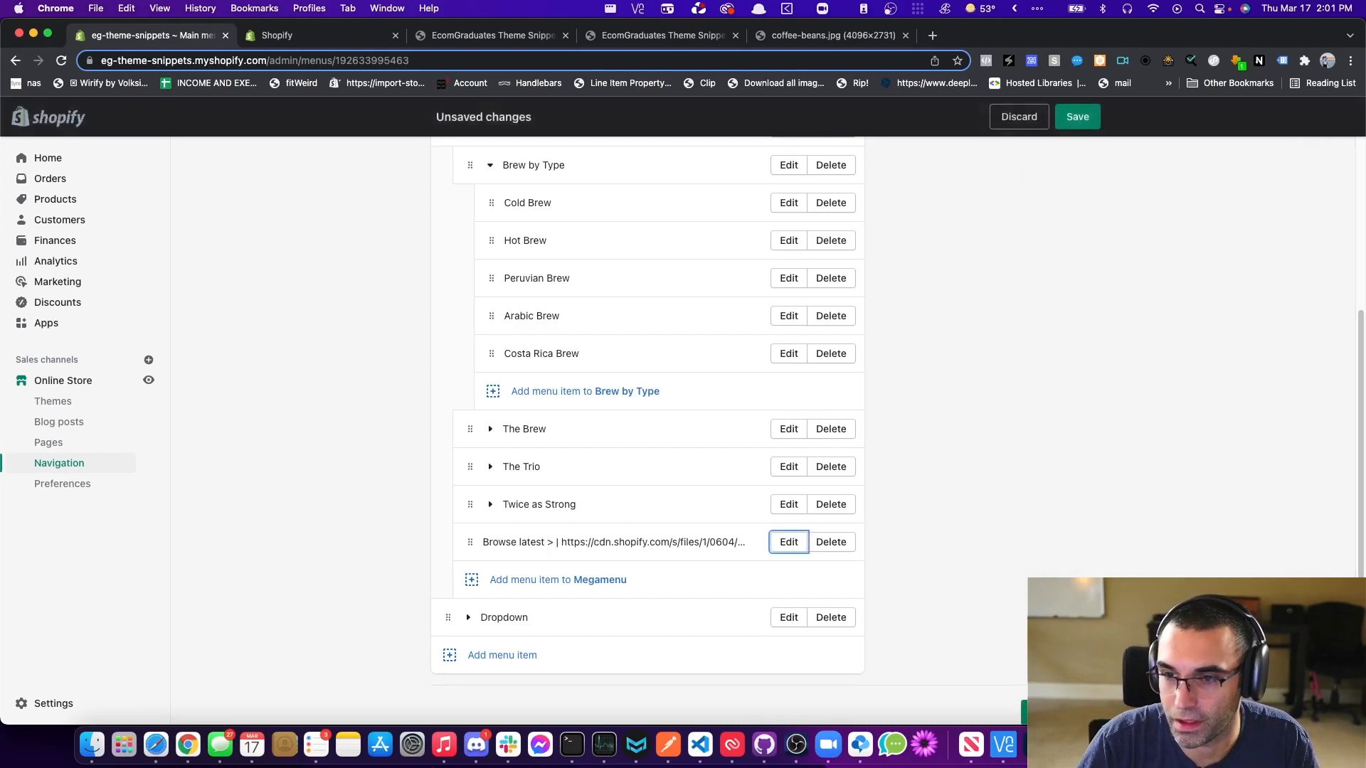
{"action": "left_click", "coordinate": [1076, 117]}
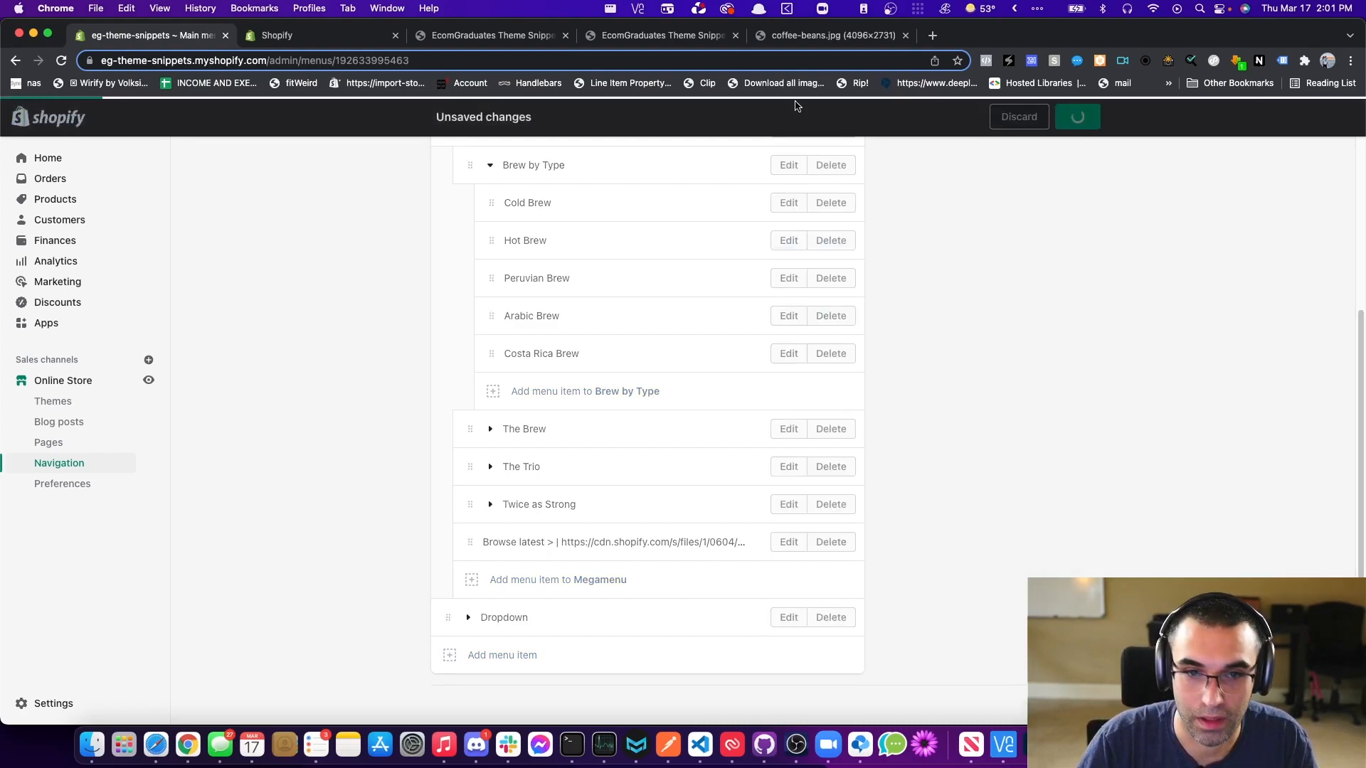
- Reload the storefront and check the label under the megamenu's promotional image
{"action": "left_click", "coordinate": [448, 37]}
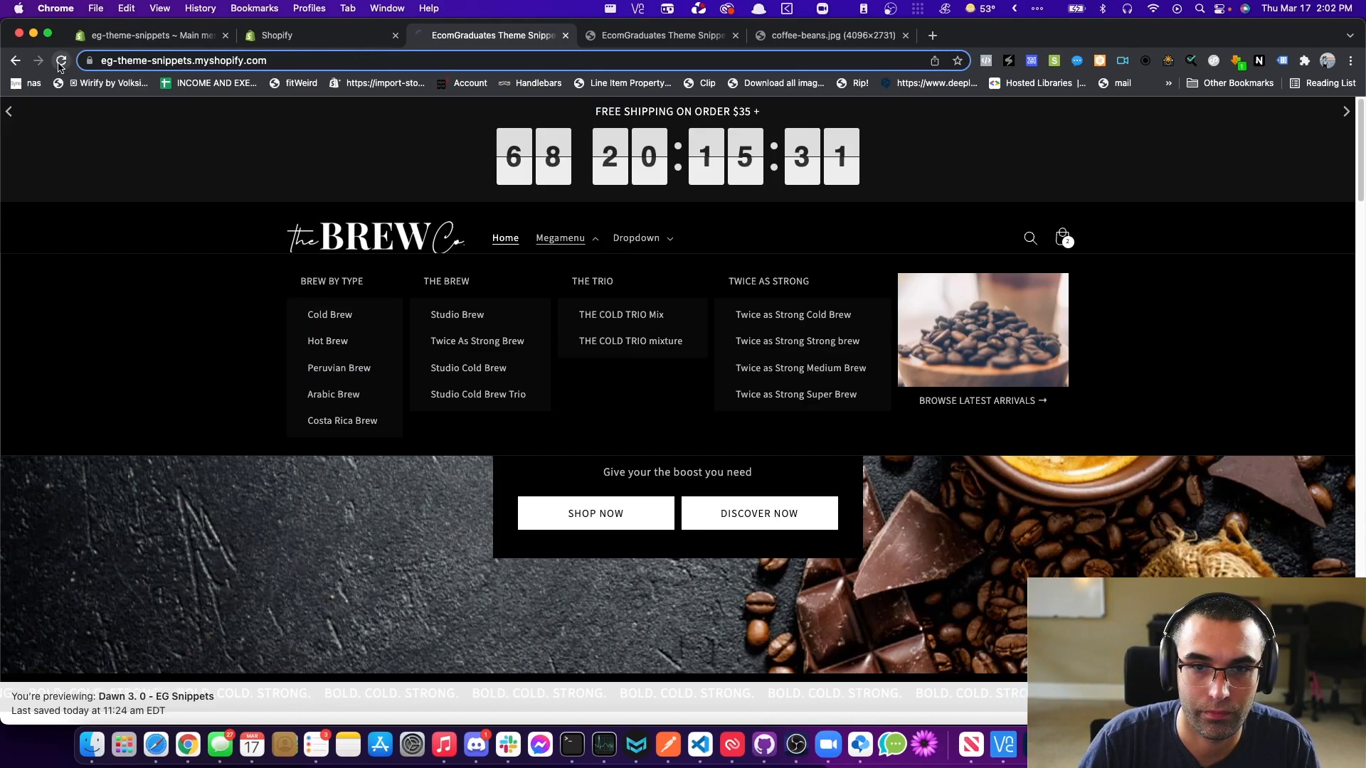
{"action": "left_click", "coordinate": [61, 62]}
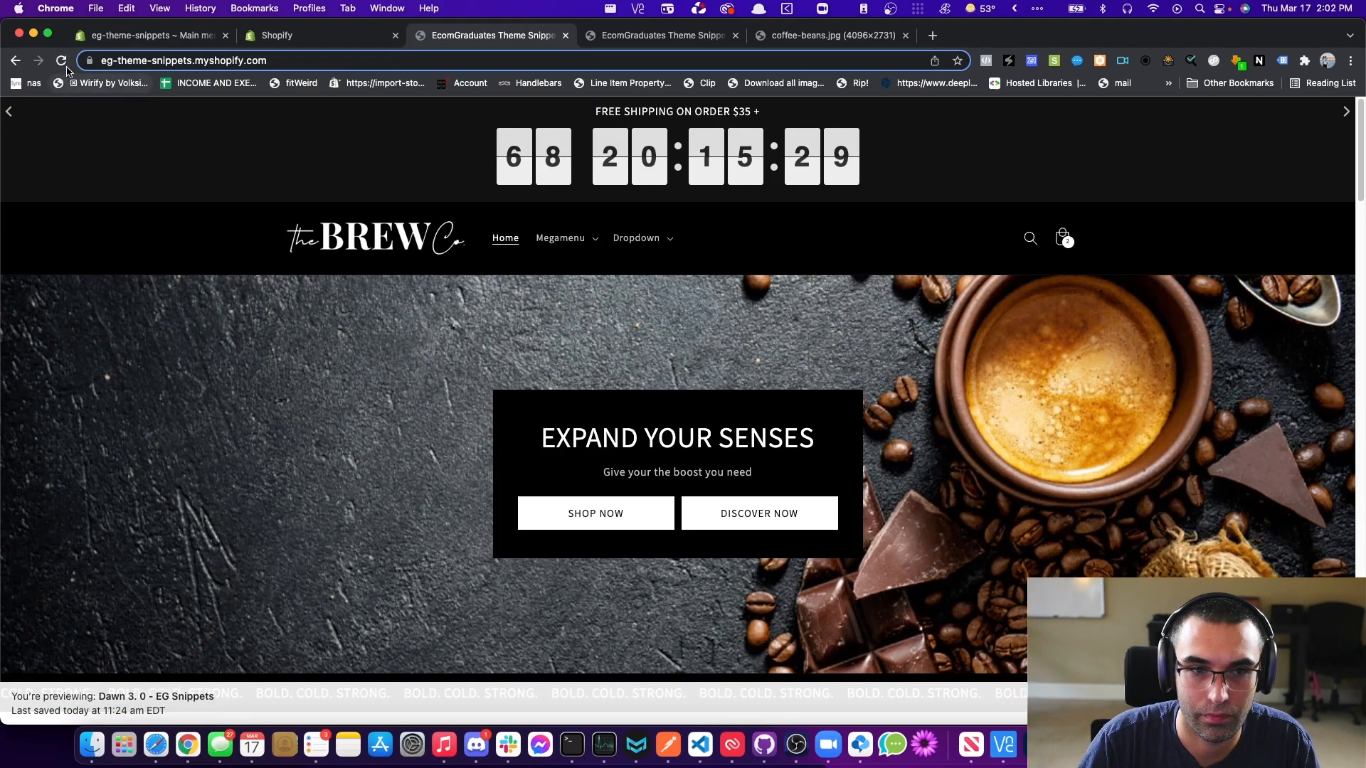
{"action": "left_click", "coordinate": [560, 237]}
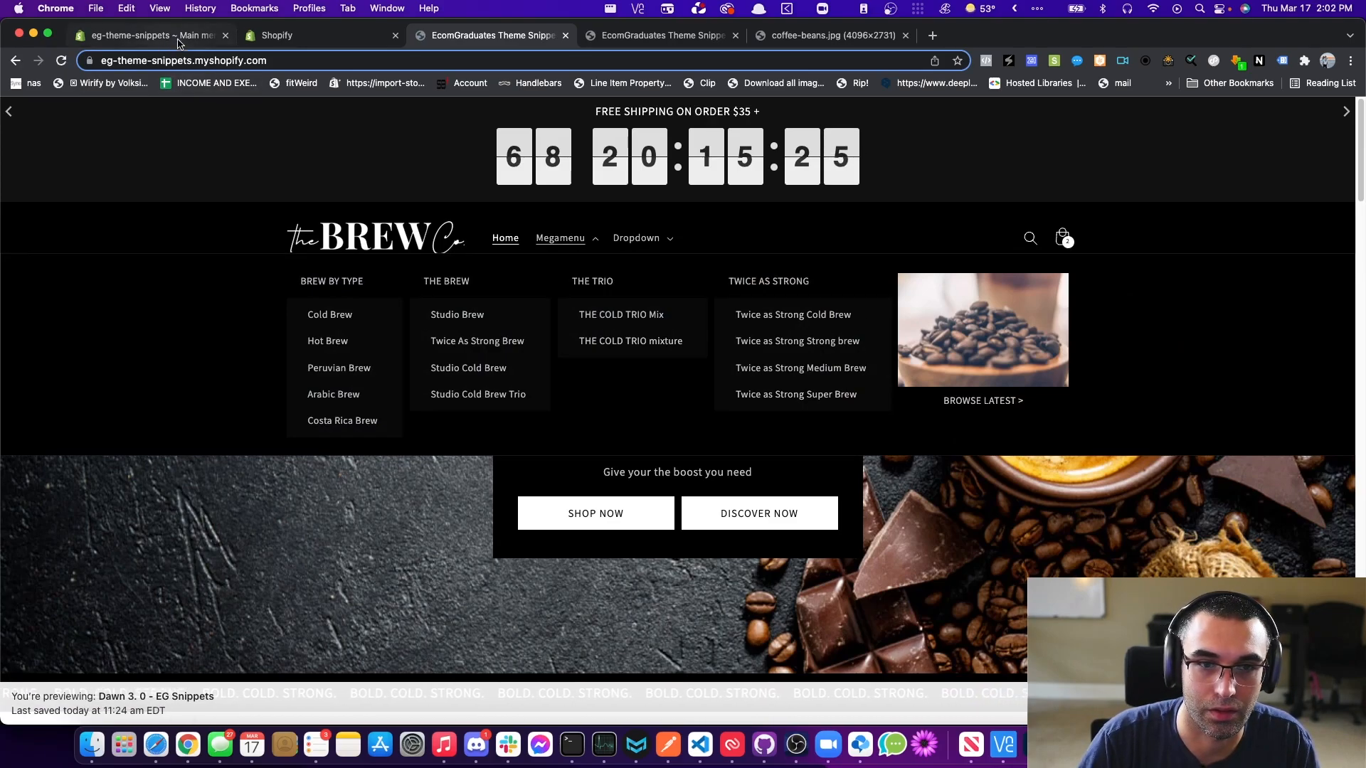
- Restore the promotional item's label to the copied "Browse latest arrivals →", keeping the image link, and save the menu
{"action": "left_click", "coordinate": [206, 37]}
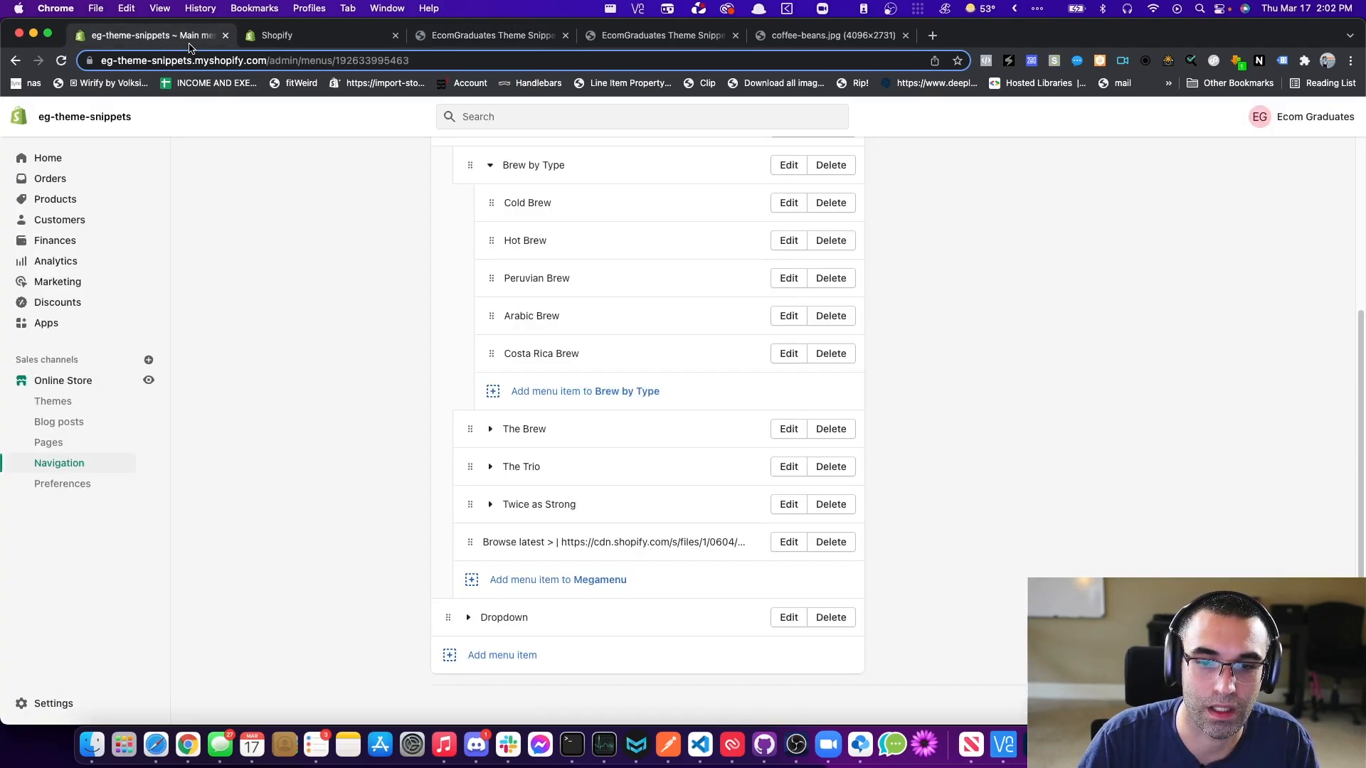
{"action": "left_click", "coordinate": [778, 544]}
{"action": "left_click_drag", "start_coordinate": [1186, 222], "coordinate": [1027, 223]}
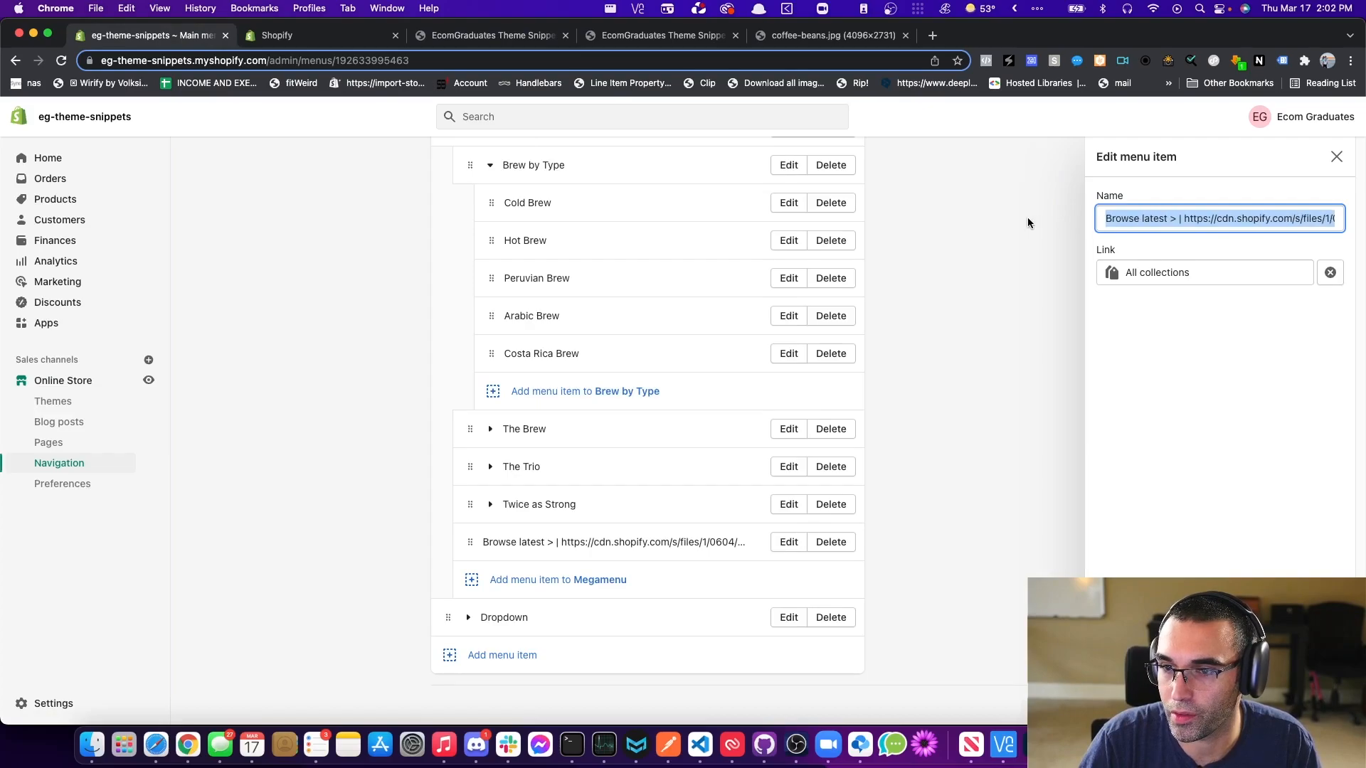
{"action": "left_click_drag", "start_coordinate": [1178, 217], "coordinate": [1028, 212]}
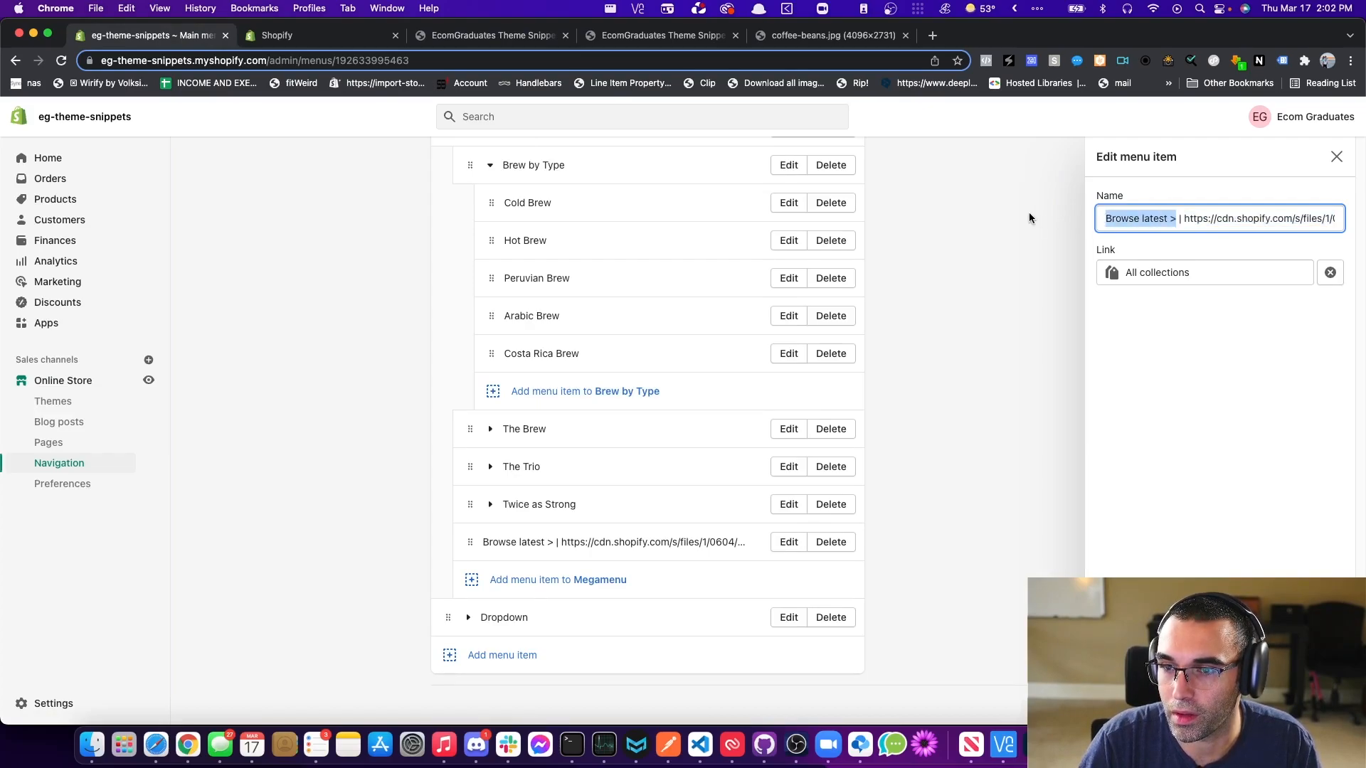
{"action": "key", "text": "super+v"}
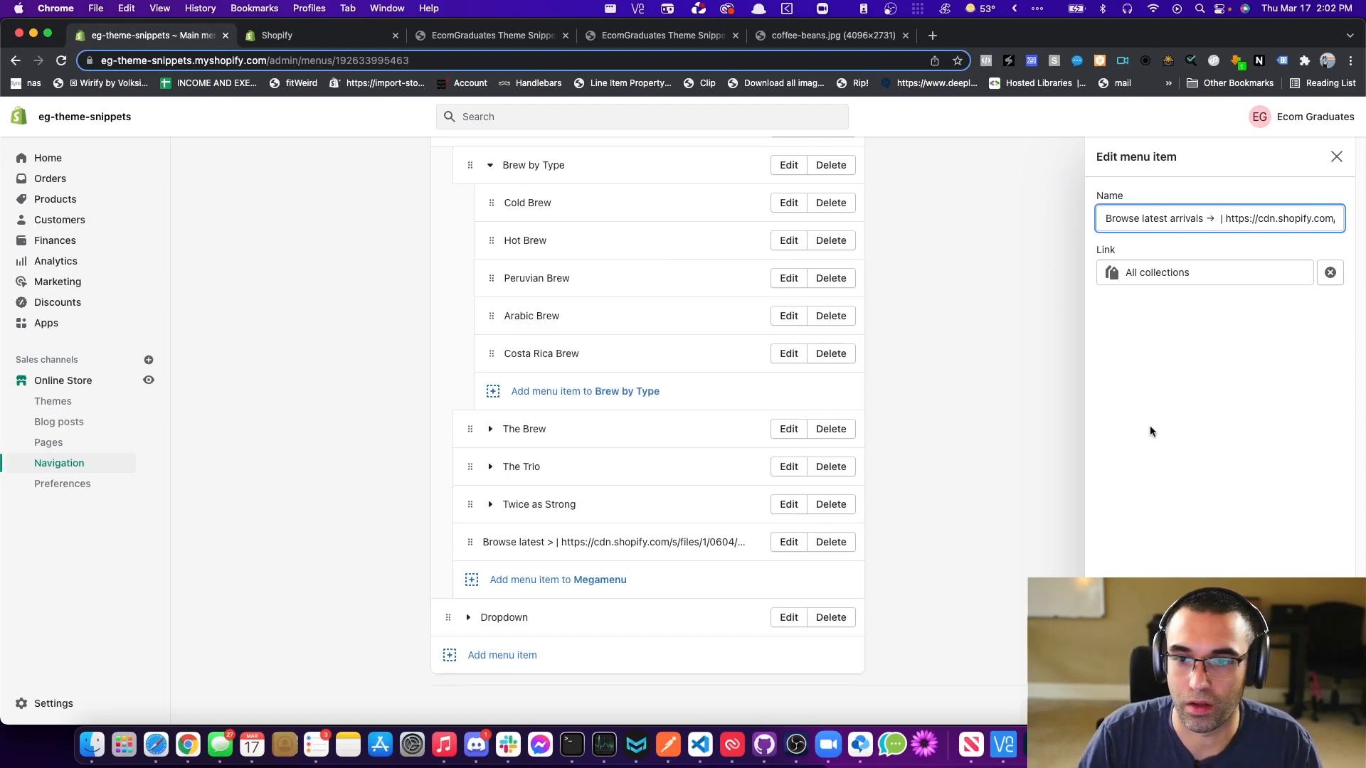
{"action": "key", "text": "Return"}
{"action": "left_click", "coordinate": [1058, 712]}
- Look at the name and link settings of the top-level Megamenu item without changing them
{"action": "scroll", "coordinate": [637, 370], "scroll_direction": "up", "scroll_amount": 2}
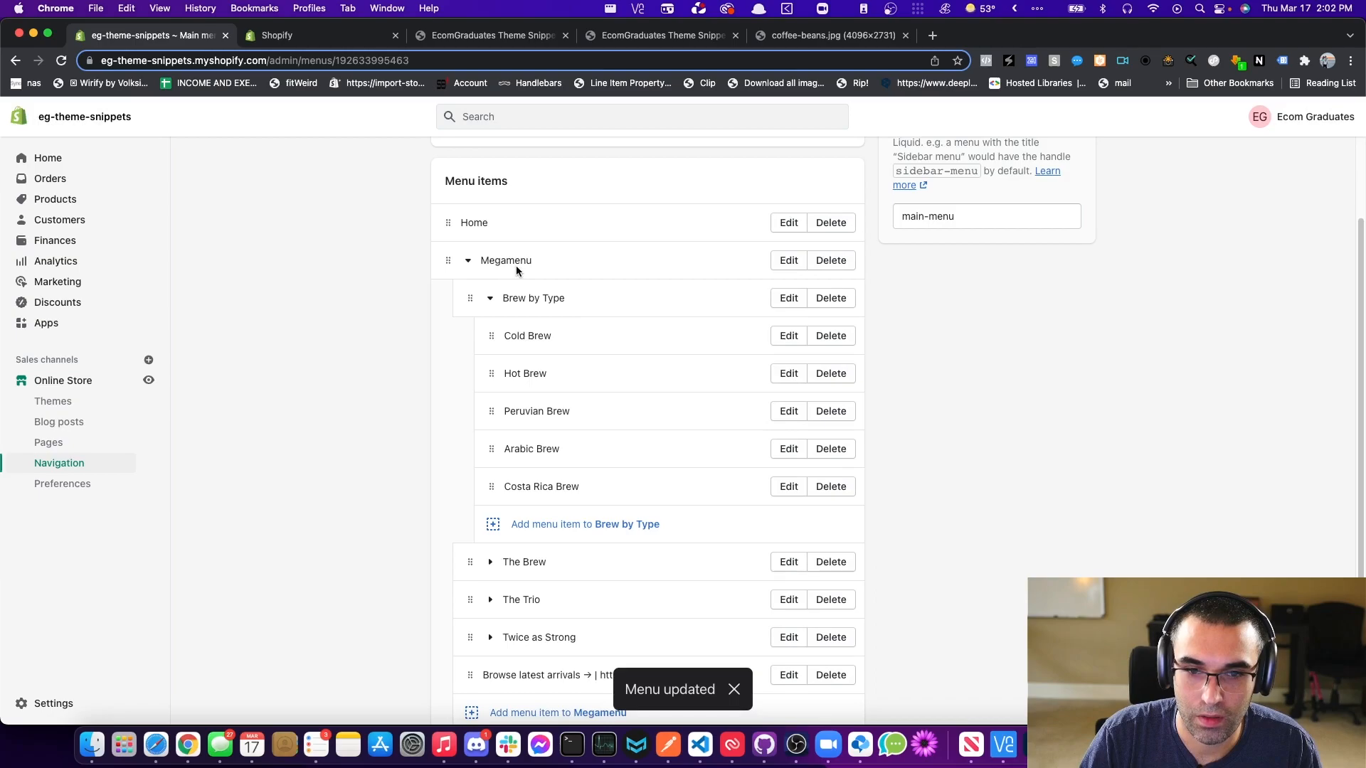
{"action": "left_click", "coordinate": [788, 261]}
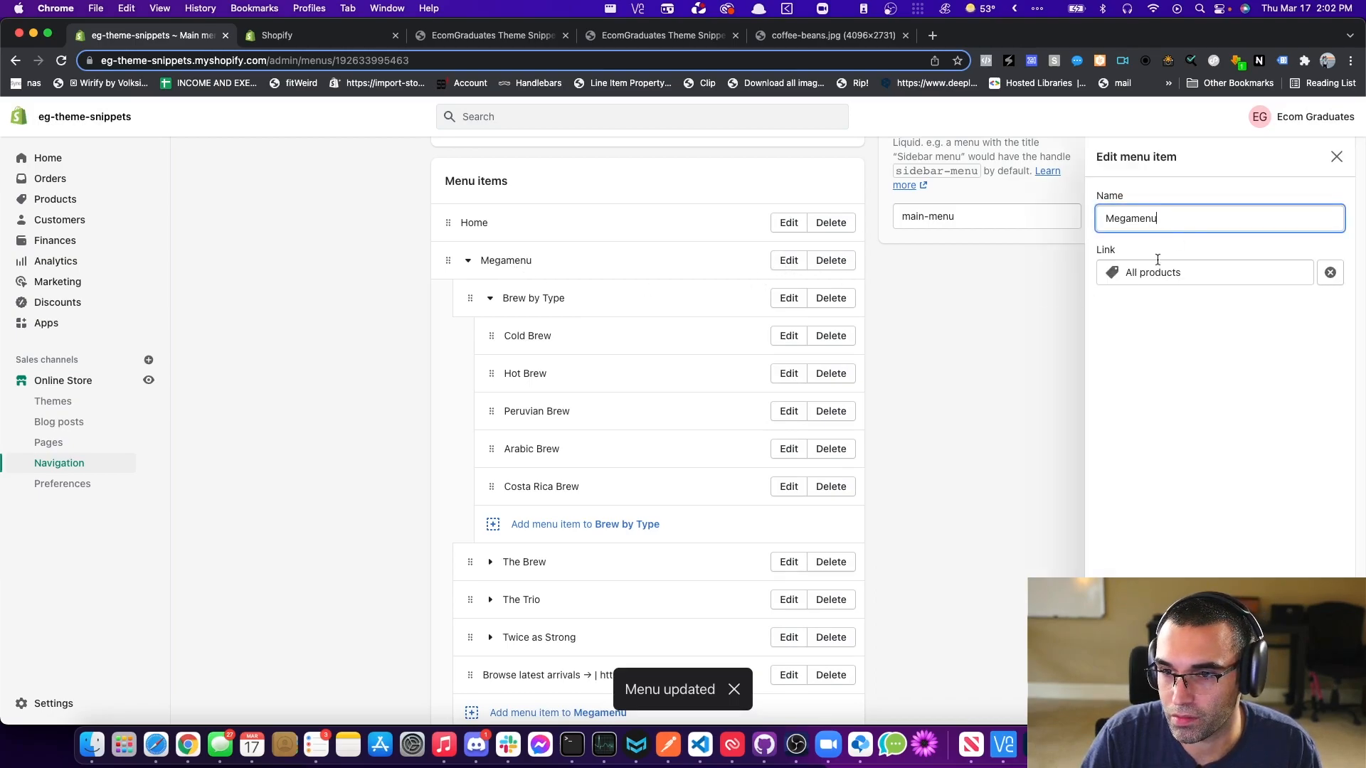
{"action": "left_click", "coordinate": [1049, 315]}
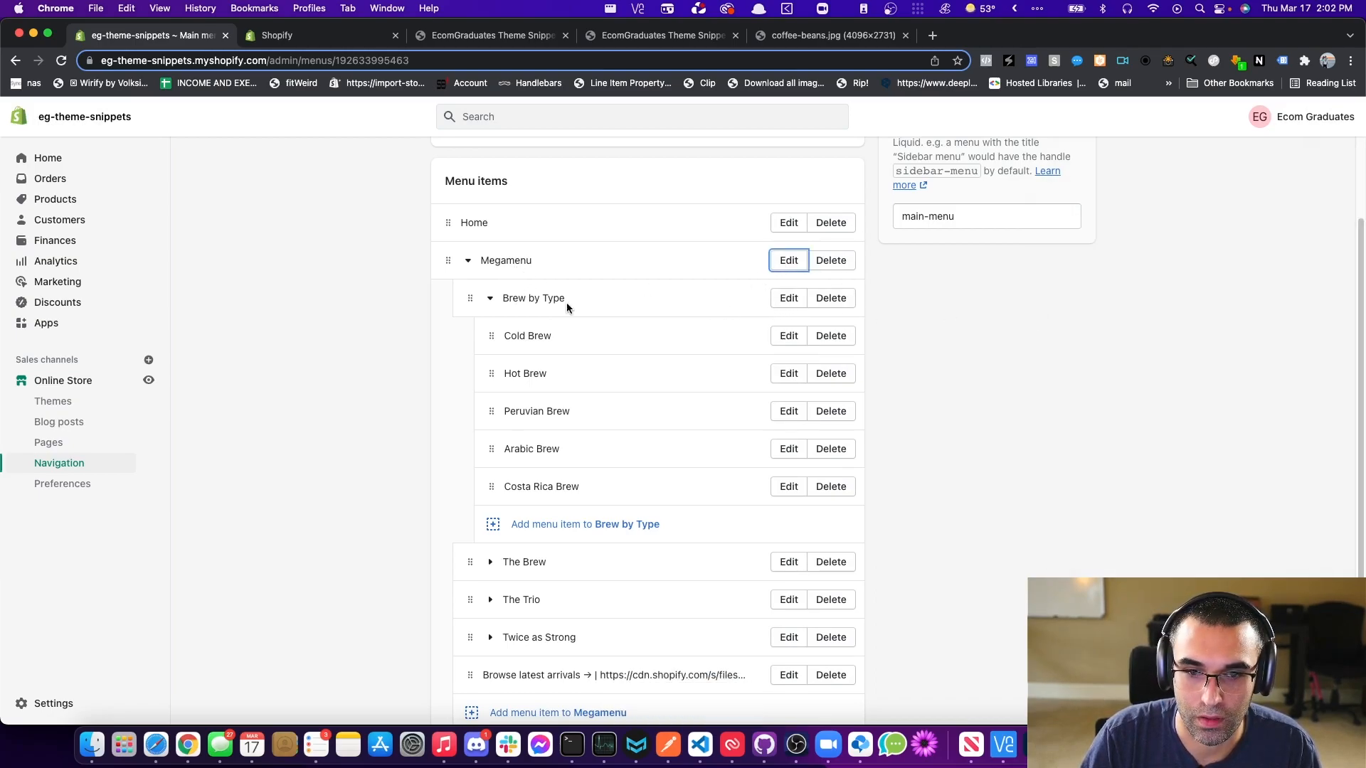
- Examine how the items nest under Megamenu, expanding Brew by Type to view its third-level links and collapsing it again
{"action": "left_click", "coordinate": [491, 299]}
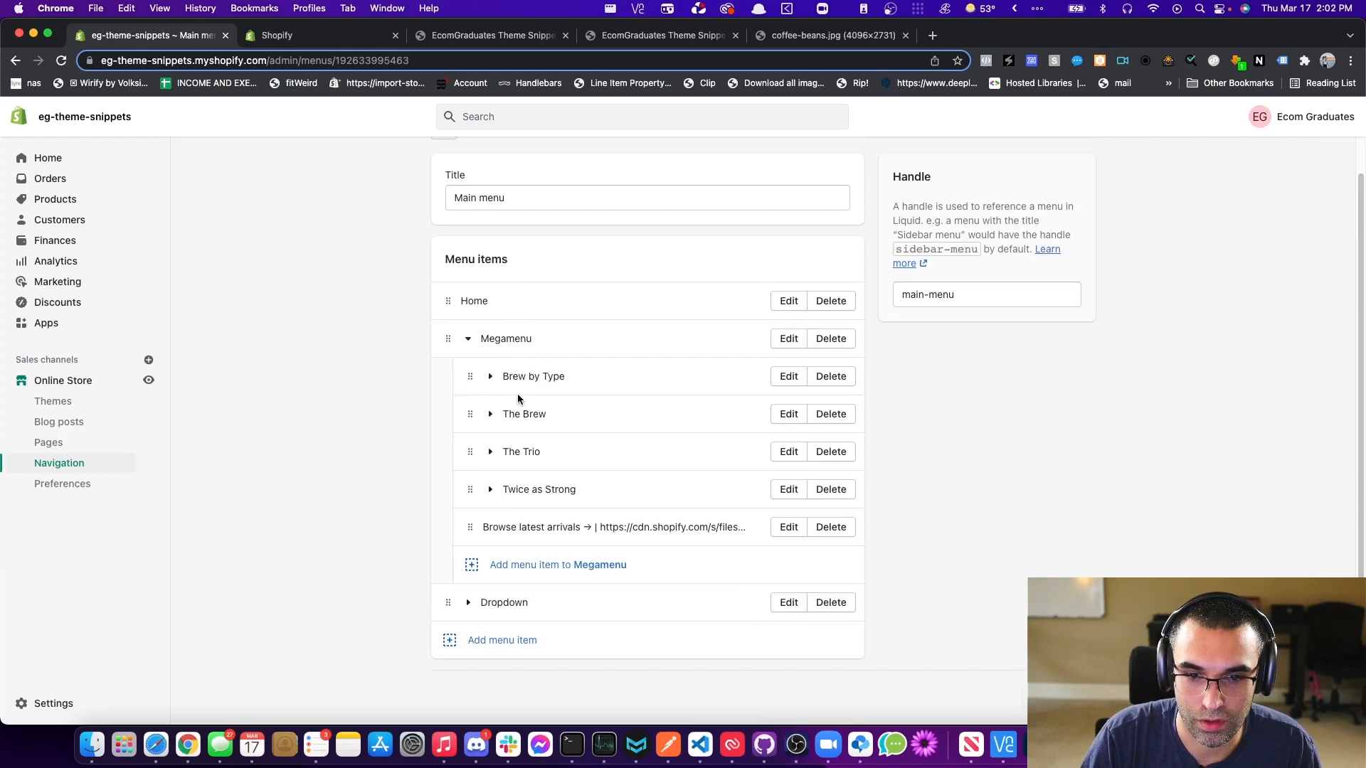
{"action": "left_click", "coordinate": [498, 388]}
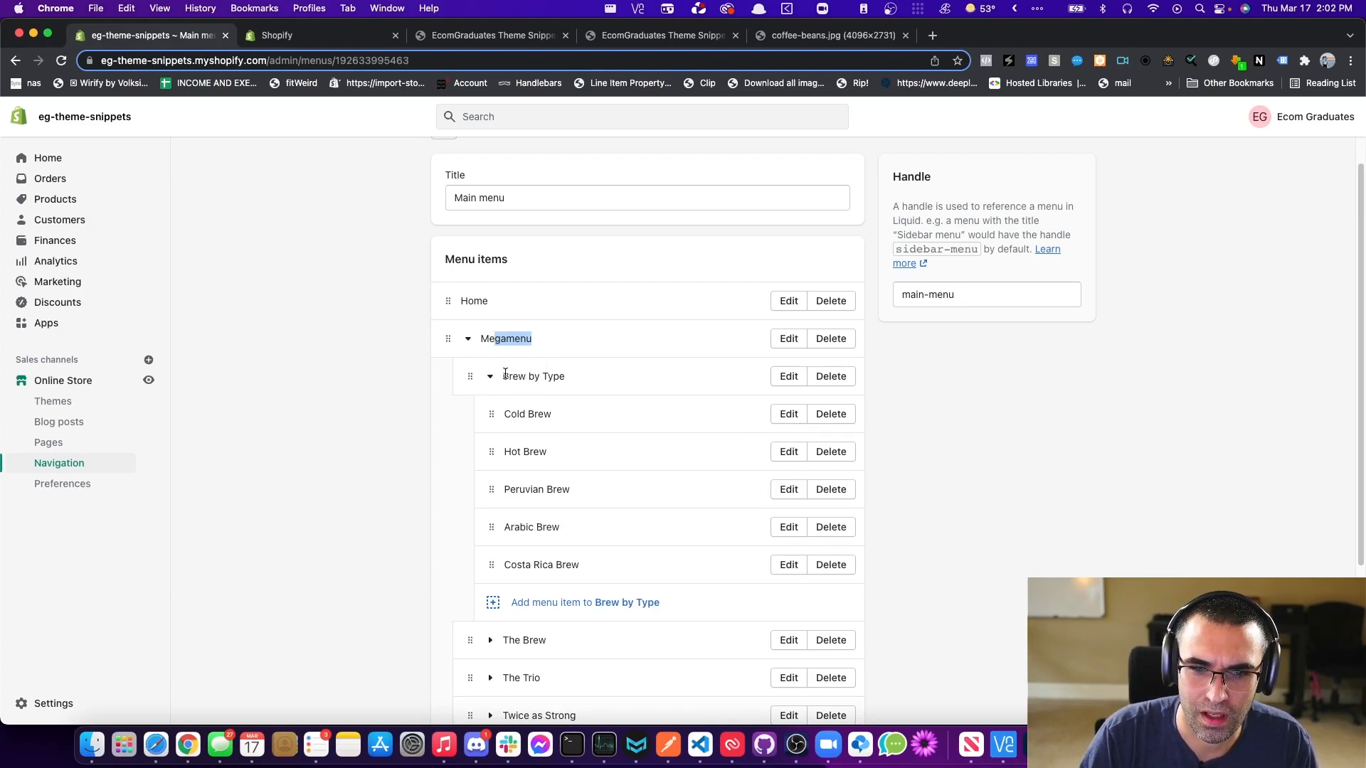
{"action": "left_click_drag", "start_coordinate": [504, 373], "coordinate": [578, 386]}
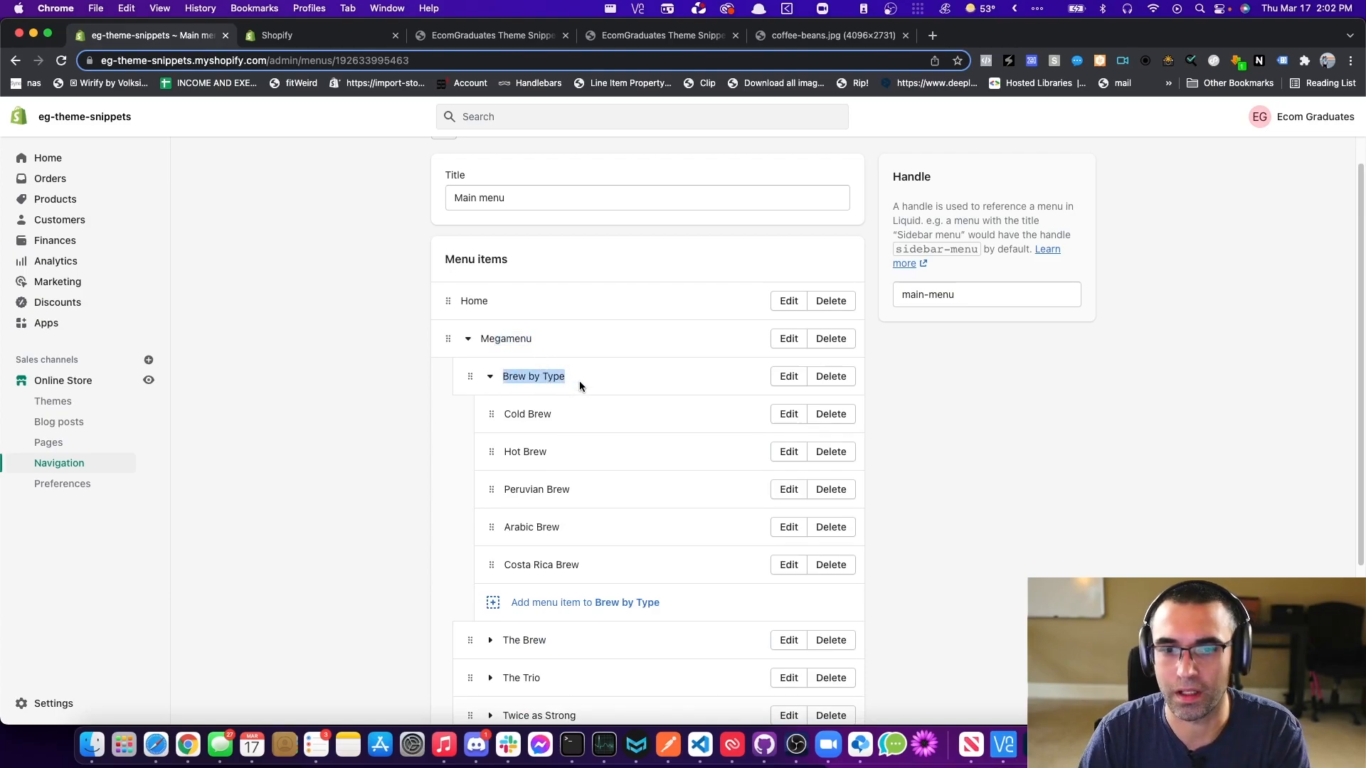
{"action": "left_click", "coordinate": [509, 412]}
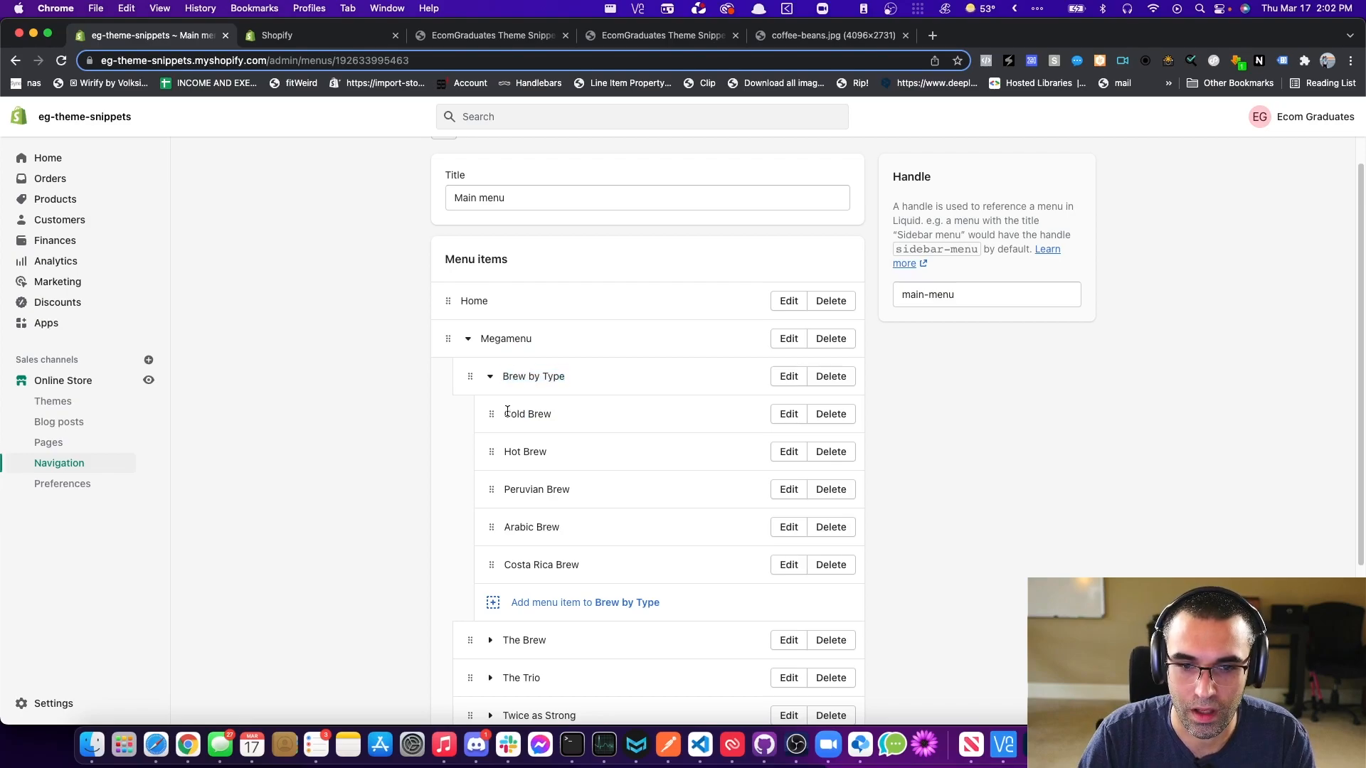
{"action": "left_click_drag", "start_coordinate": [552, 414], "coordinate": [525, 414]}
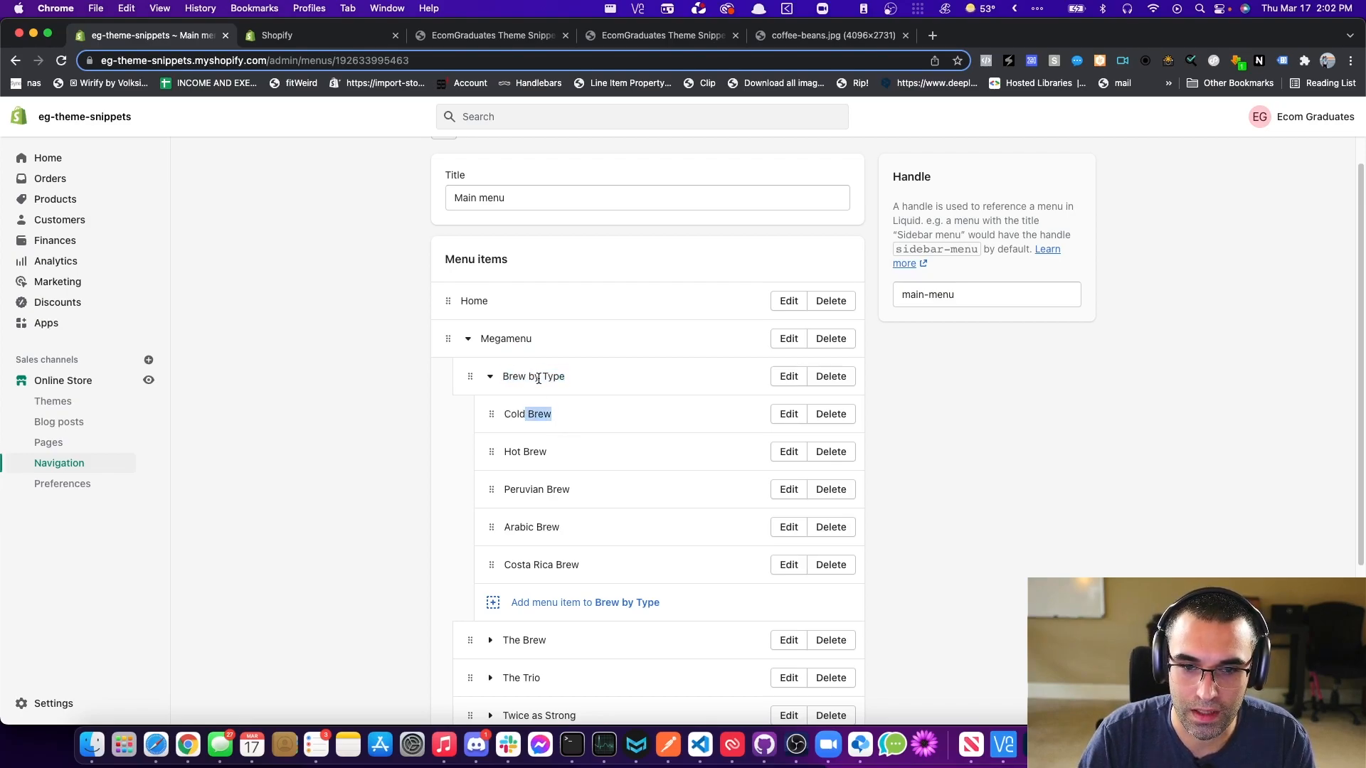
{"action": "scroll", "coordinate": [557, 405], "scroll_direction": "down", "scroll_amount": 5}
{"action": "scroll", "coordinate": [596, 402], "scroll_direction": "up", "scroll_amount": 6}
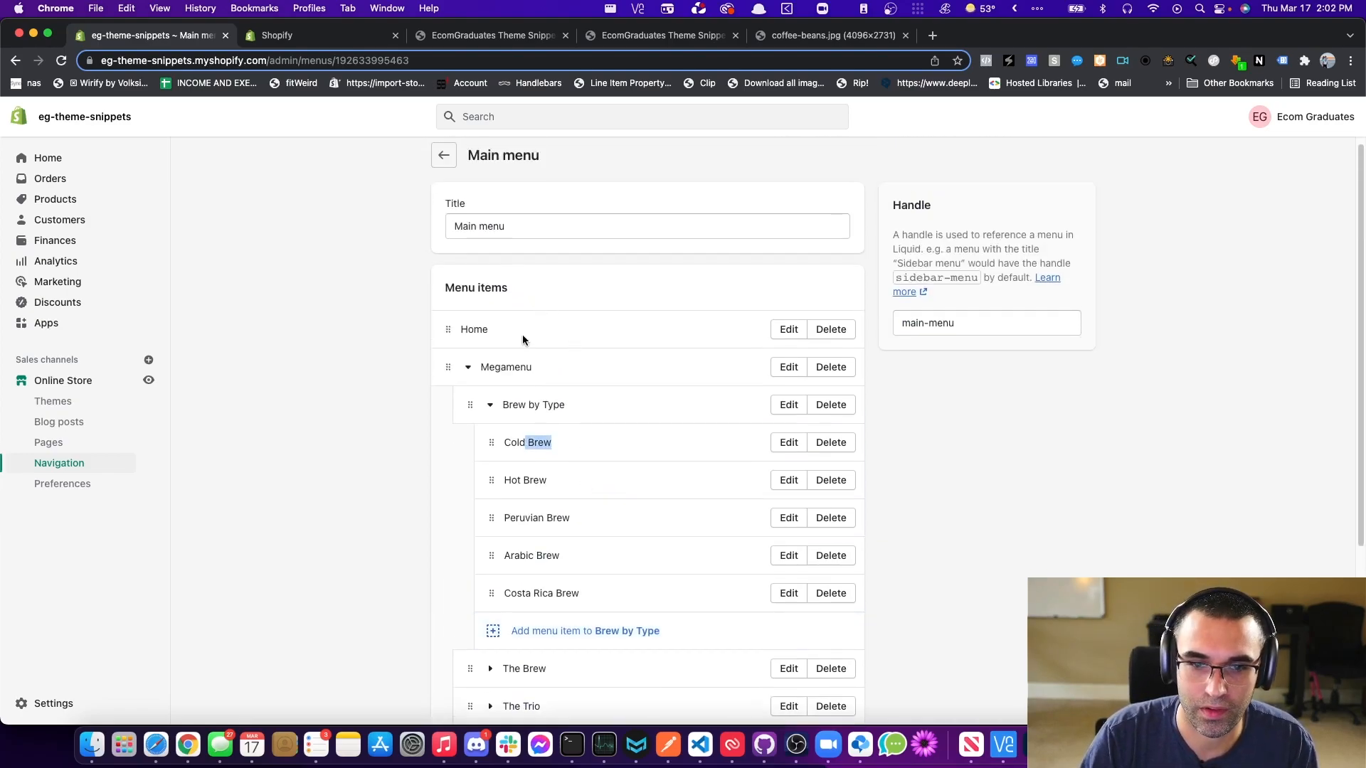
{"action": "left_click", "coordinate": [495, 404]}
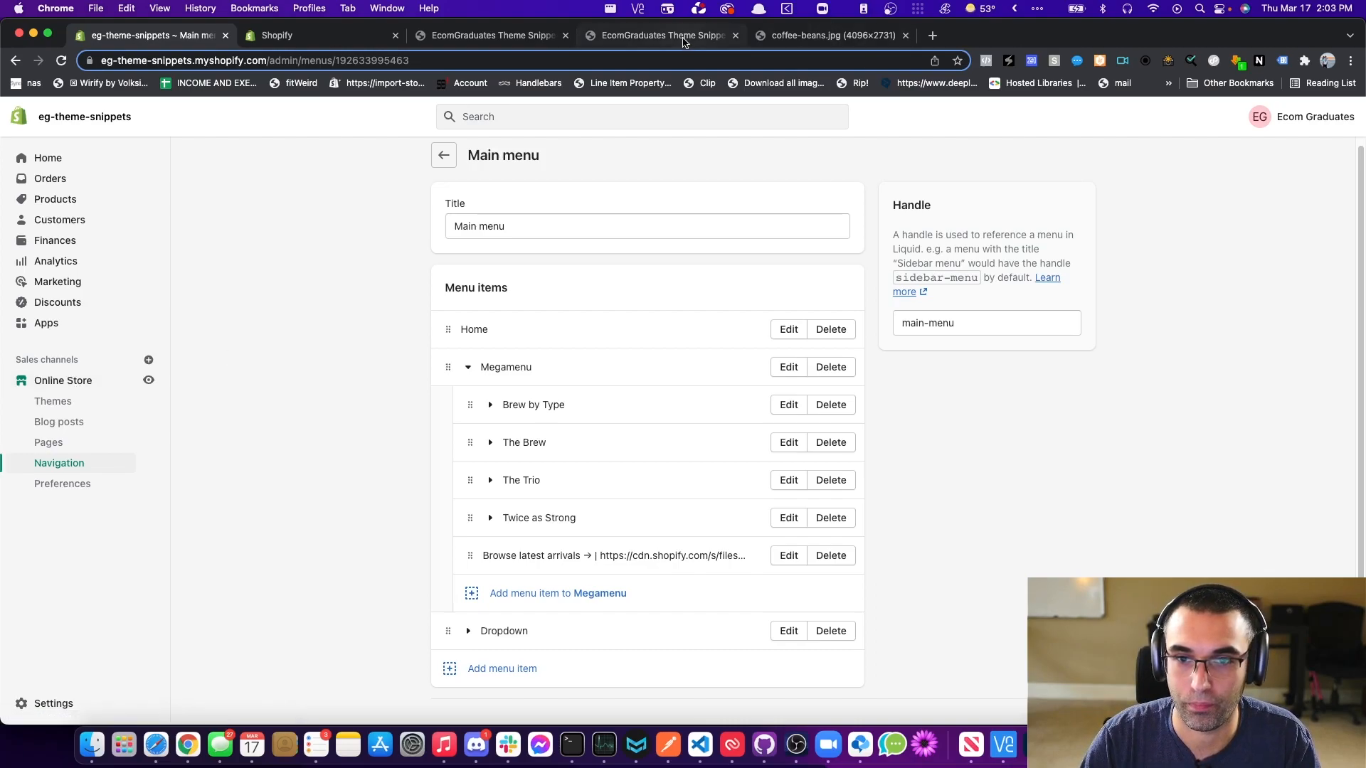
- Reload the "Dawn- latest" theme preview and inspect how its standard dropdown displays the Megamenu items
{"action": "left_click", "coordinate": [661, 35]}
{"action": "left_click", "coordinate": [391, 155]}
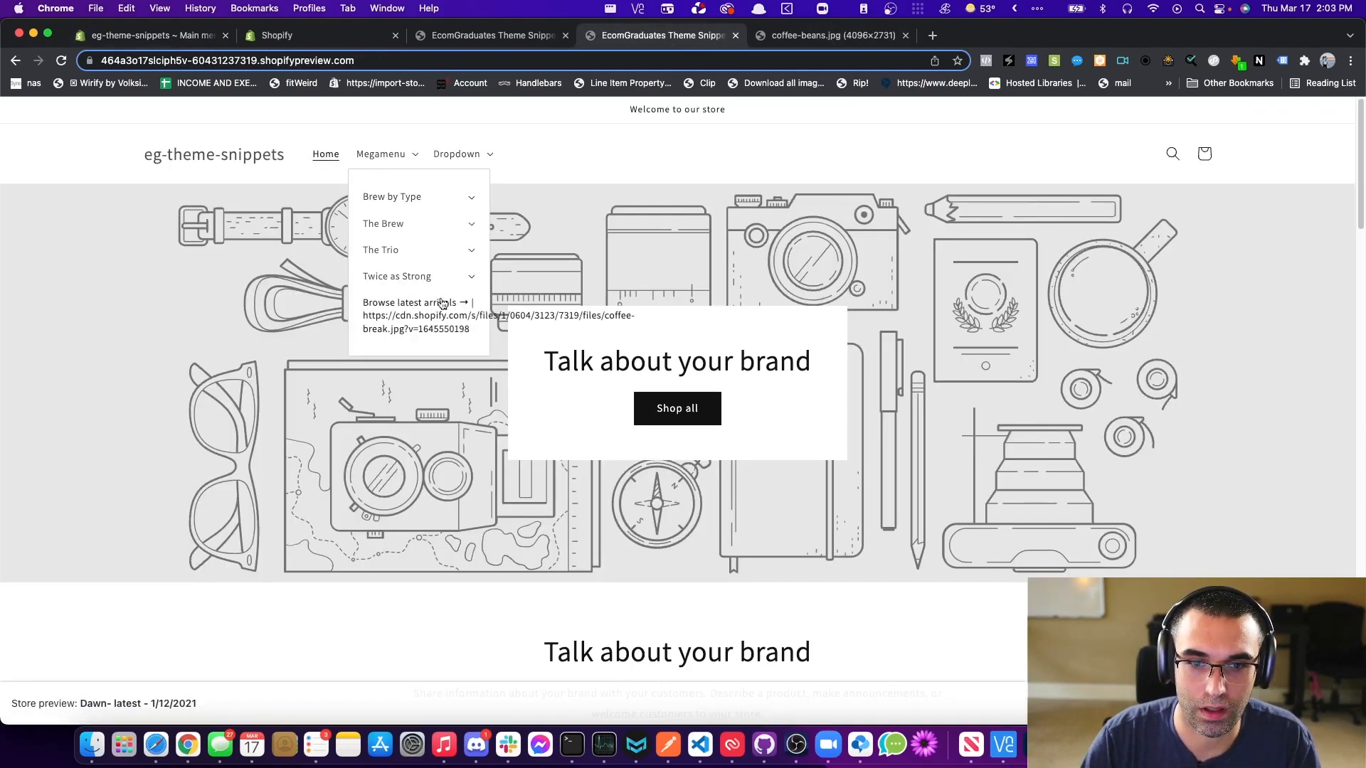
{"action": "left_click", "coordinate": [555, 152]}
{"action": "left_click", "coordinate": [58, 61]}
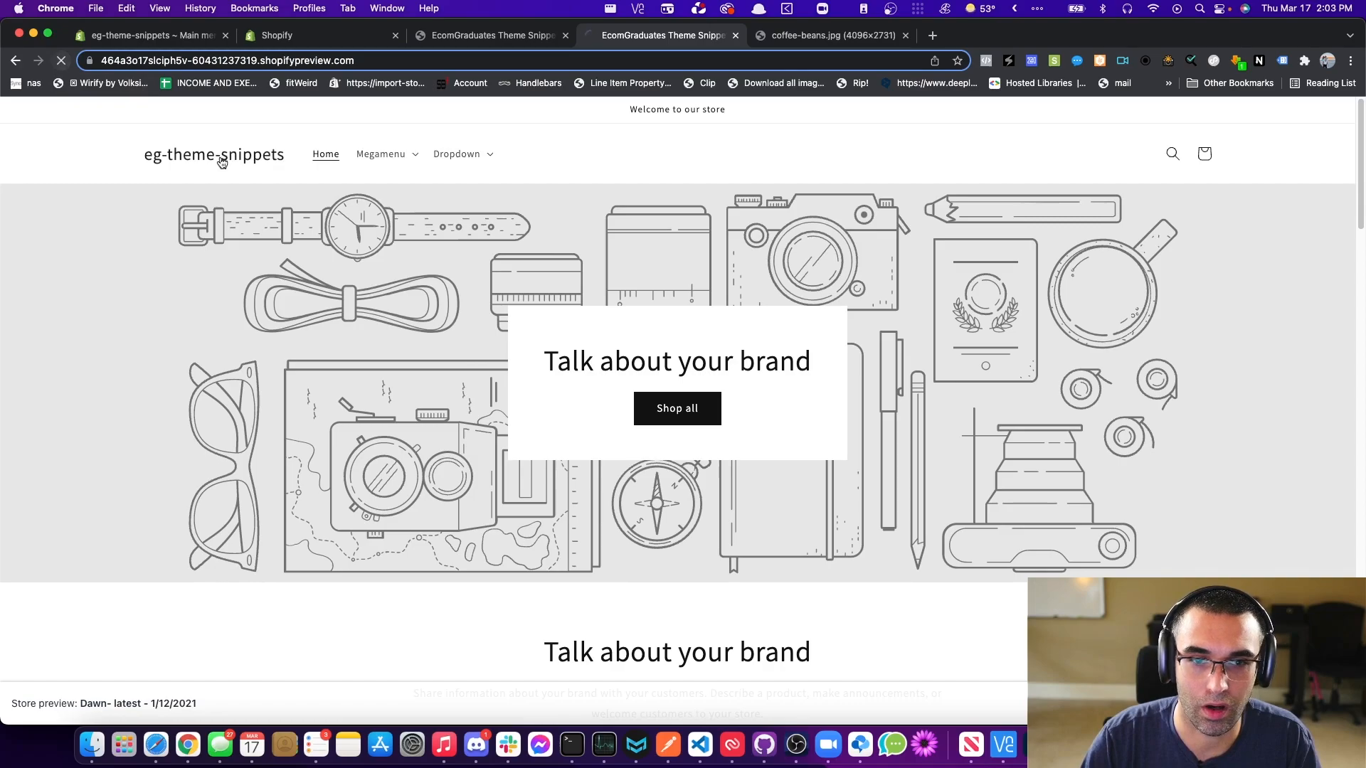
{"action": "left_click", "coordinate": [384, 153]}
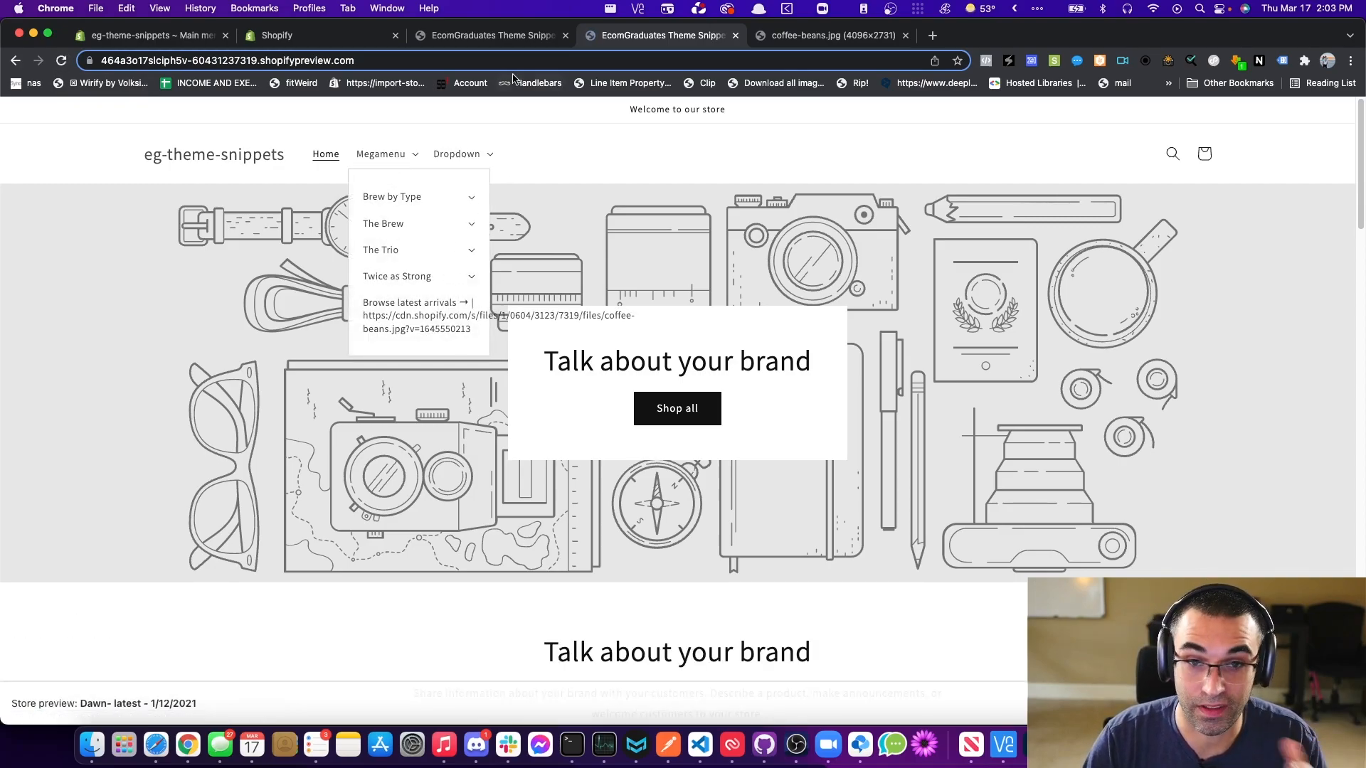
- Close the Files settings and coffee-beans image tabs and return to the Main menu page
{"action": "left_click", "coordinate": [341, 44]}
{"action": "left_click", "coordinate": [396, 35]}
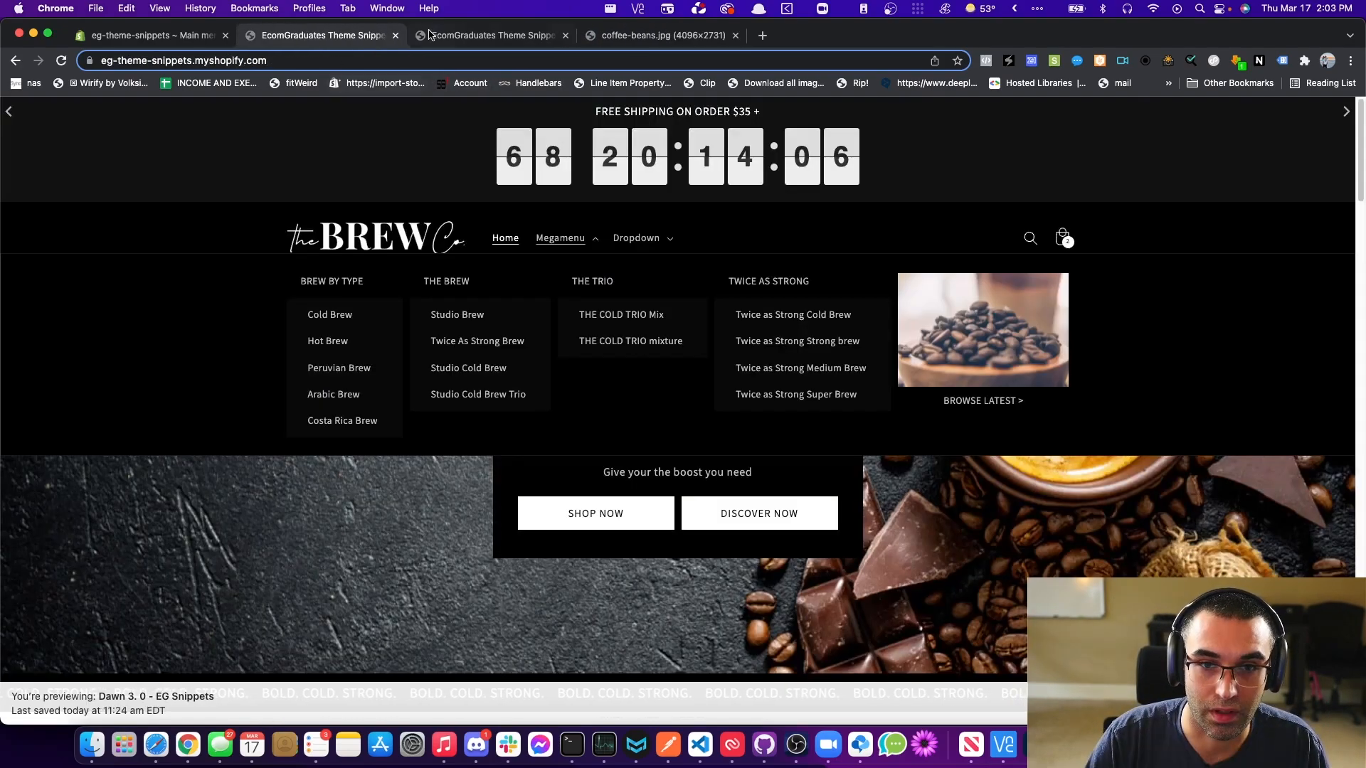
{"action": "left_click", "coordinate": [658, 35]}
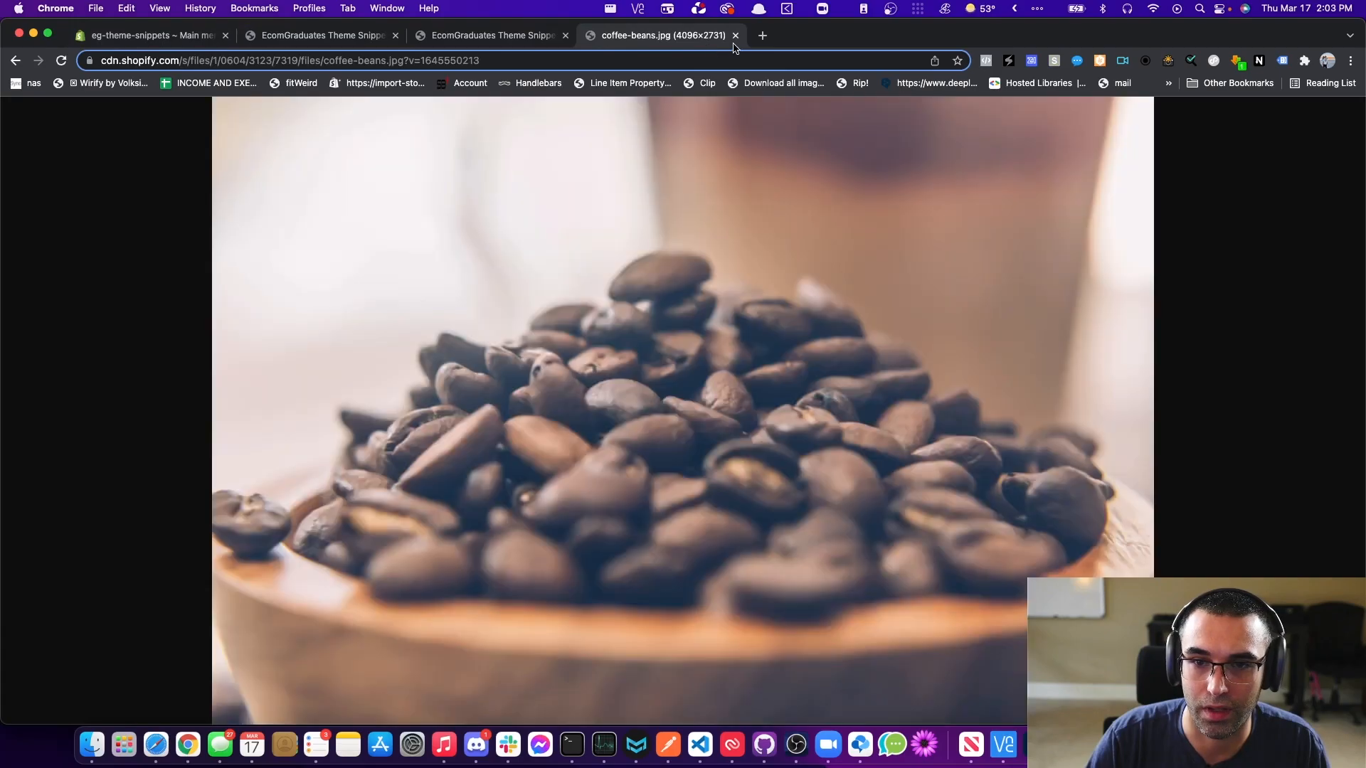
{"action": "left_click", "coordinate": [736, 35]}
{"action": "left_click", "coordinate": [178, 39]}
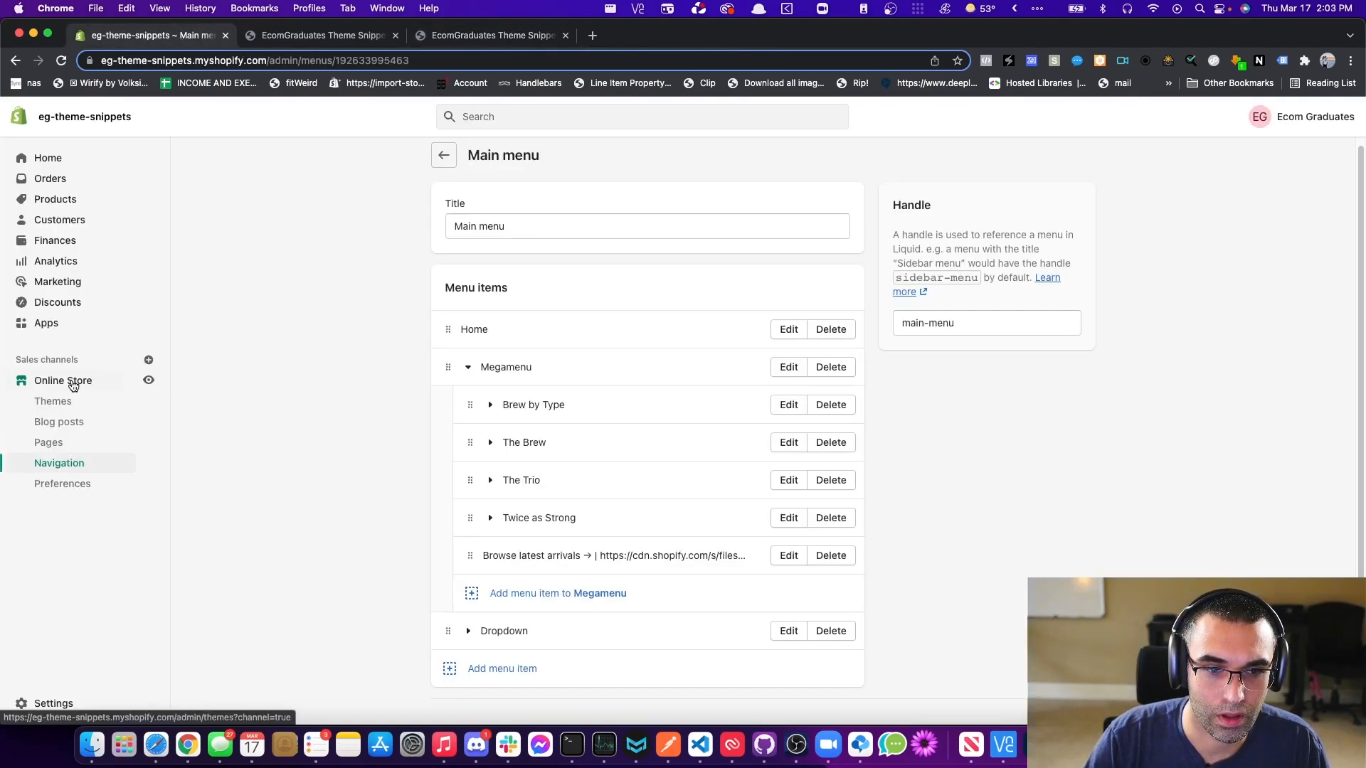
- Open the code editor for the "Dawn- latest - 1/12/2021" theme in the theme library
{"action": "left_click", "coordinate": [73, 379]}
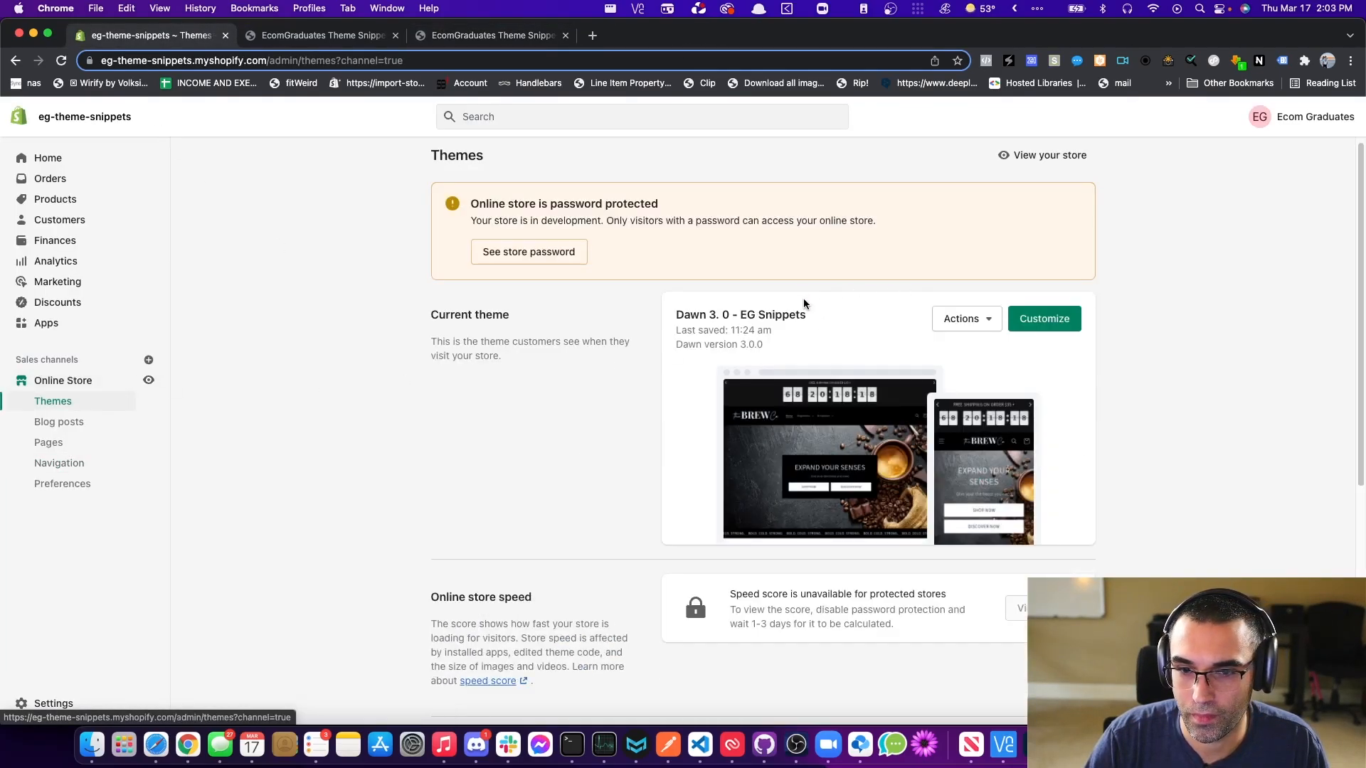
{"action": "scroll", "coordinate": [700, 325], "scroll_direction": "down", "scroll_amount": 5}
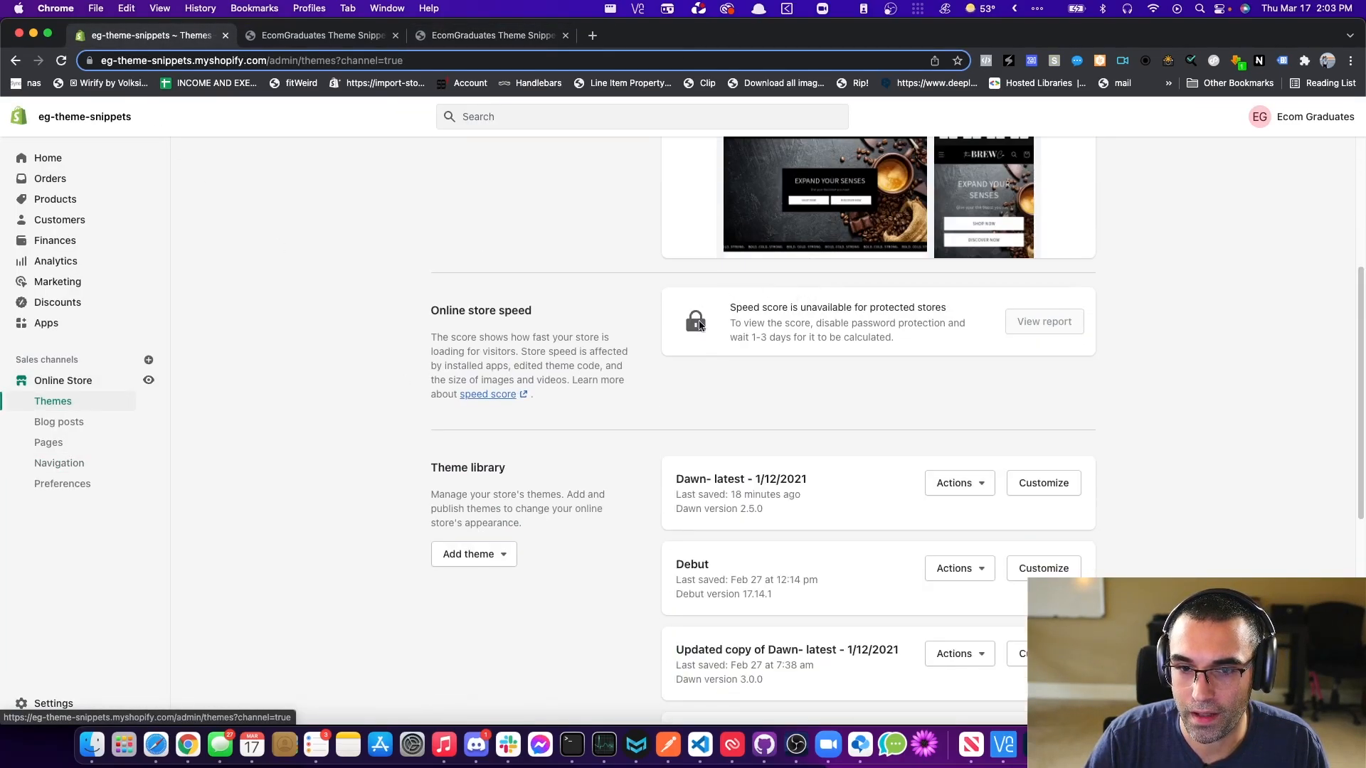
{"action": "left_click", "coordinate": [956, 483]}
{"action": "left_click", "coordinate": [911, 377]}
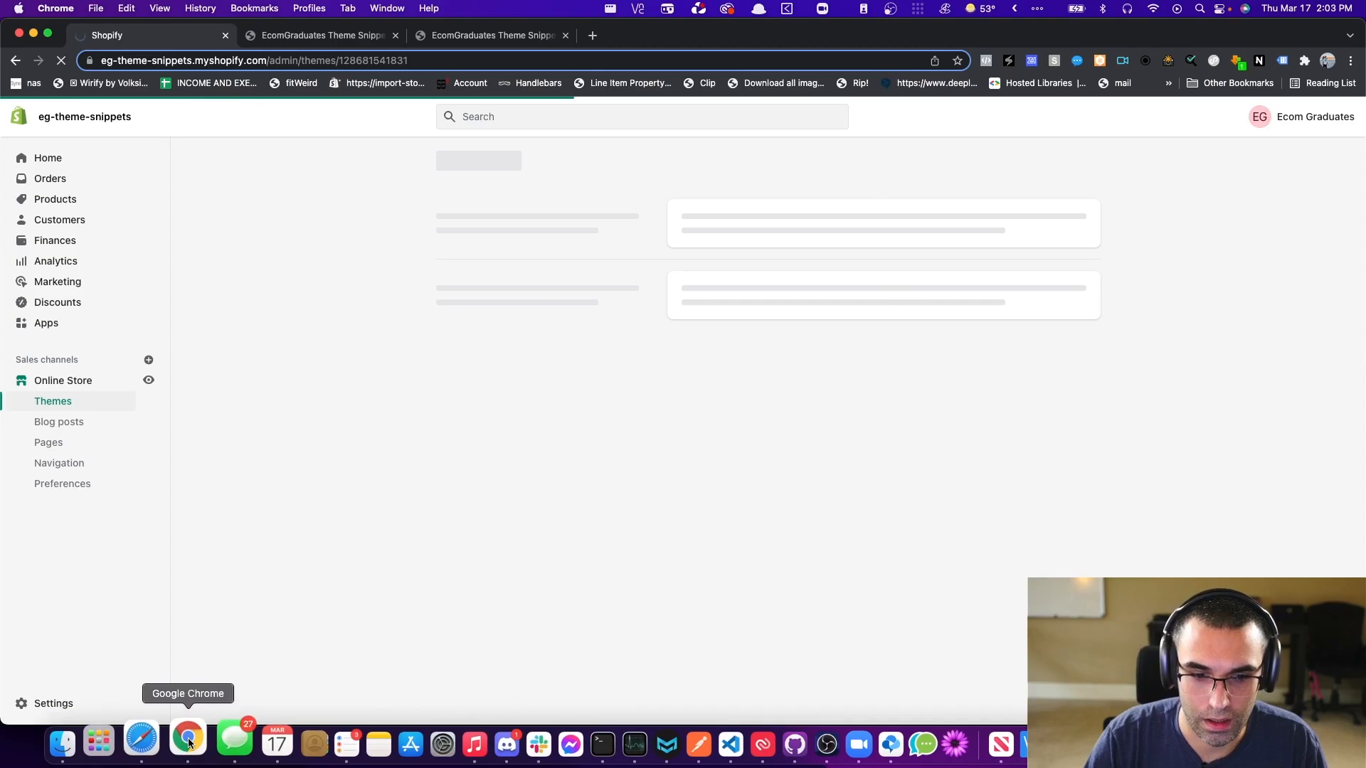
- Bring up the Dawn Mega menu instructions, return to the opening header.liquid instruction, and position their window beside the theme's file list
{"action": "mouse_move", "coordinate": [188, 745]}
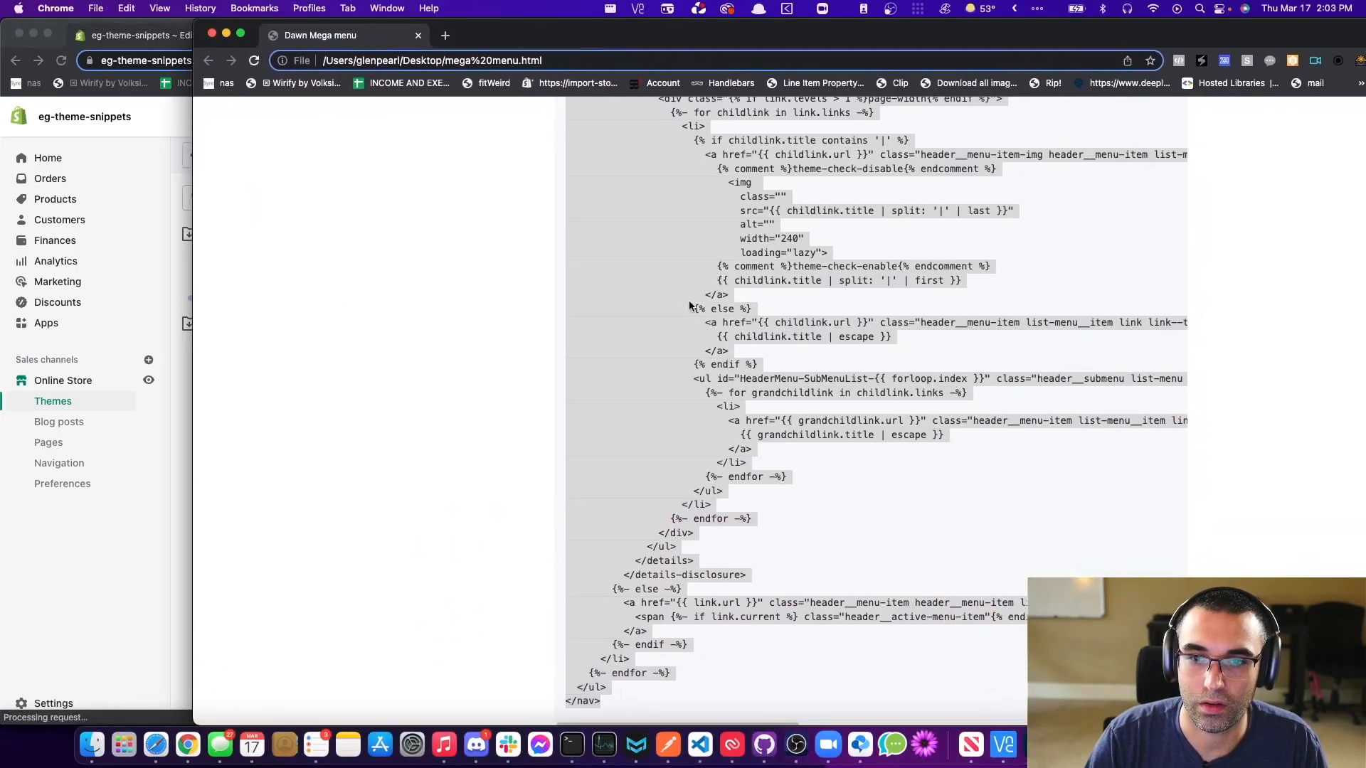
{"action": "scroll", "coordinate": [530, 179], "scroll_direction": "up", "scroll_amount": 15}
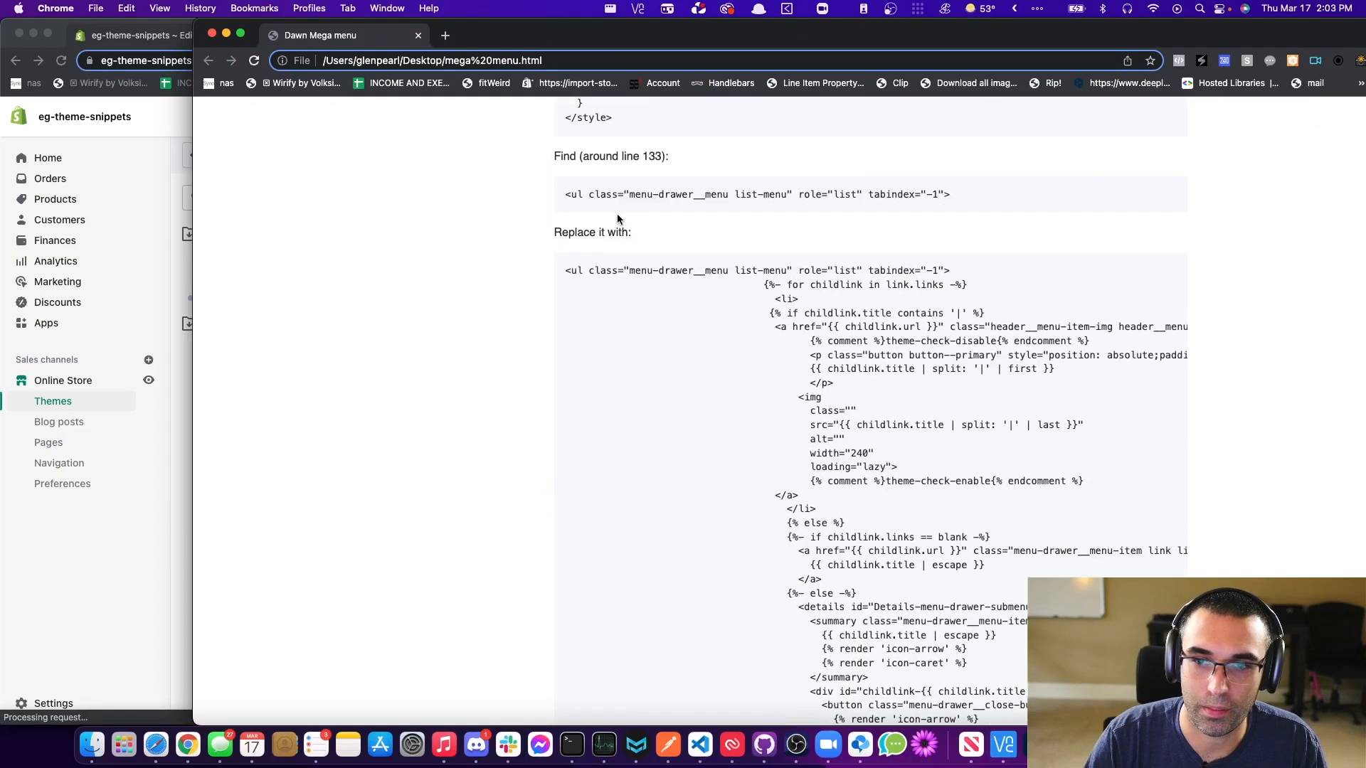
{"action": "scroll", "coordinate": [481, 192], "scroll_direction": "up", "scroll_amount": 3}
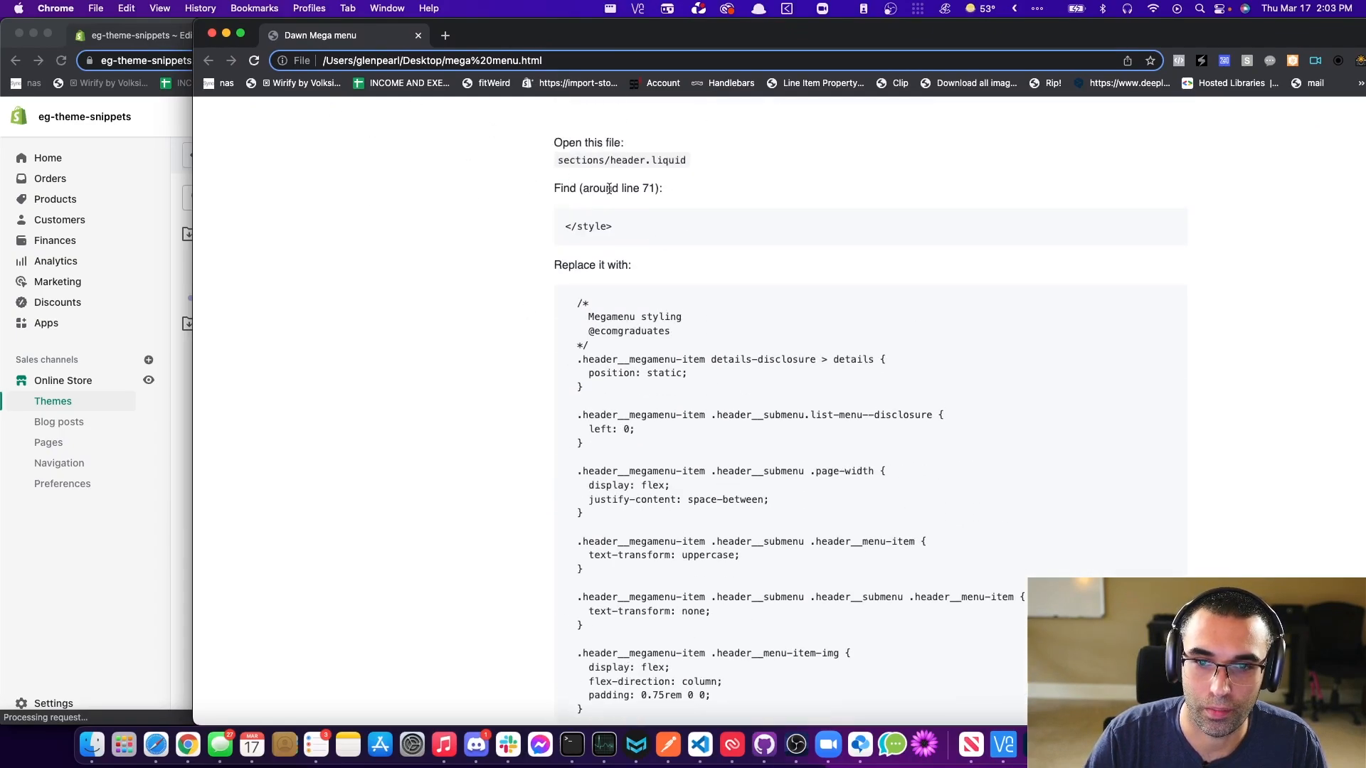
{"action": "scroll", "coordinate": [605, 238], "scroll_direction": "down", "scroll_amount": 7}
{"action": "scroll", "coordinate": [632, 114], "scroll_direction": "up", "scroll_amount": 7}
{"action": "left_click_drag", "start_coordinate": [633, 36], "coordinate": [1365, 64]}
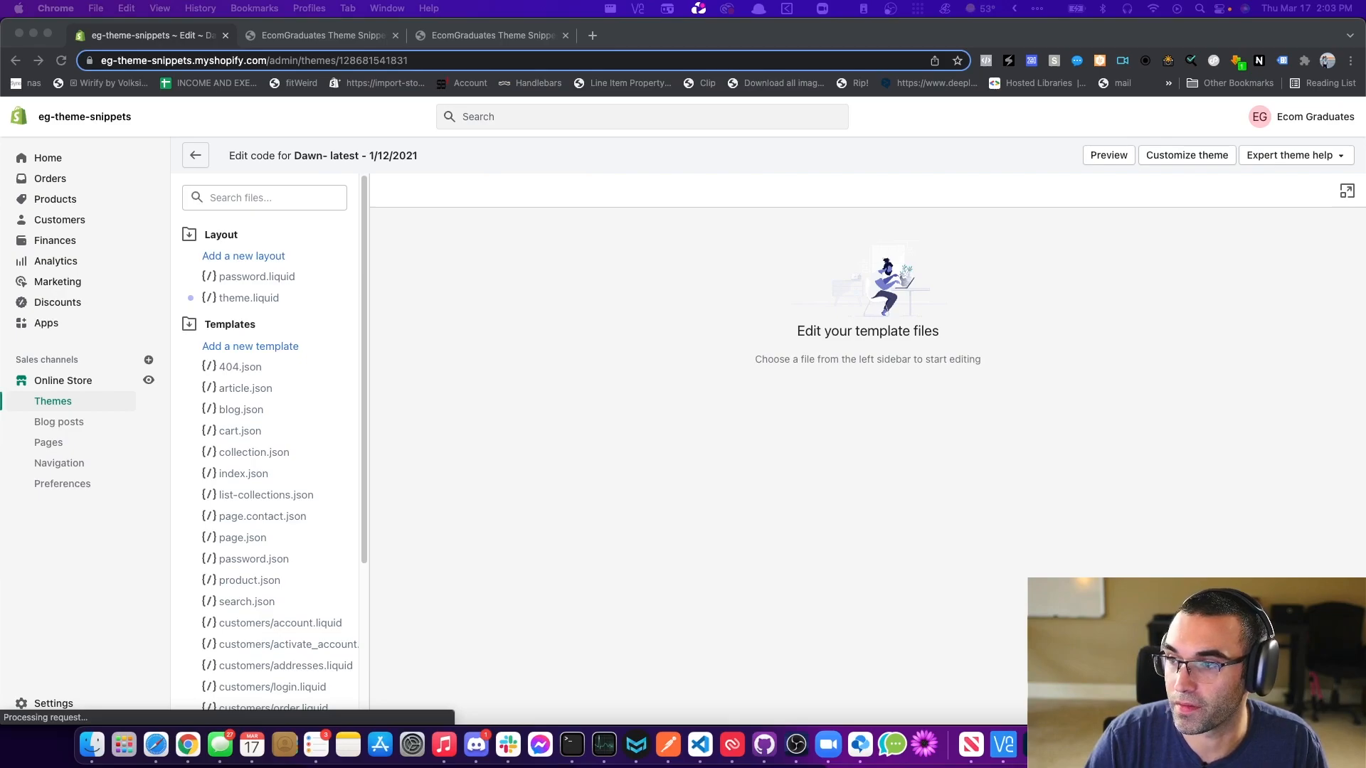
{"action": "left_click_drag", "start_coordinate": [1365, 72], "coordinate": [984, 41]}
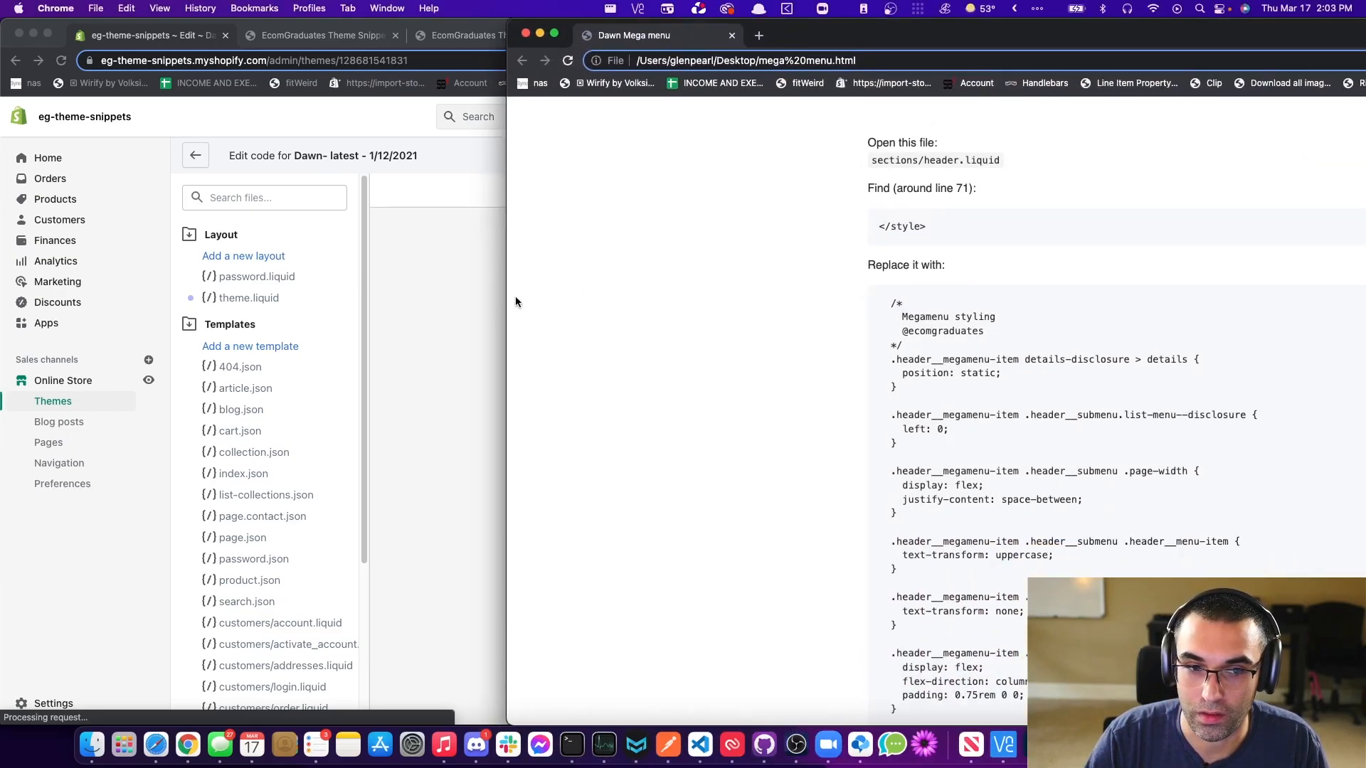
- Collapse the Layout and Templates folders and open header.liquid from the theme's sections
{"action": "left_click", "coordinate": [182, 237]}
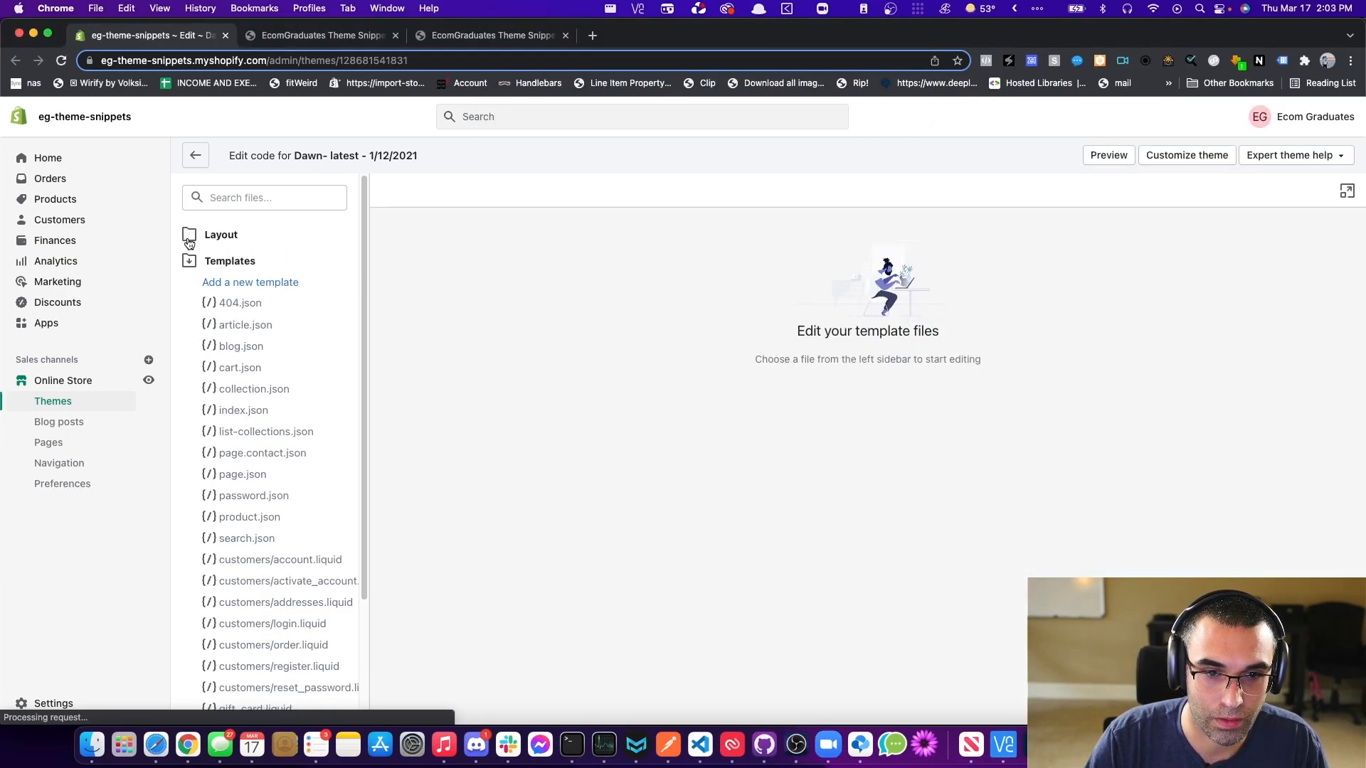
{"action": "left_click", "coordinate": [184, 265]}
{"action": "left_click", "coordinate": [190, 288]}
{"action": "scroll", "coordinate": [274, 373], "scroll_direction": "down", "scroll_amount": 4}
{"action": "left_click", "coordinate": [246, 521]}
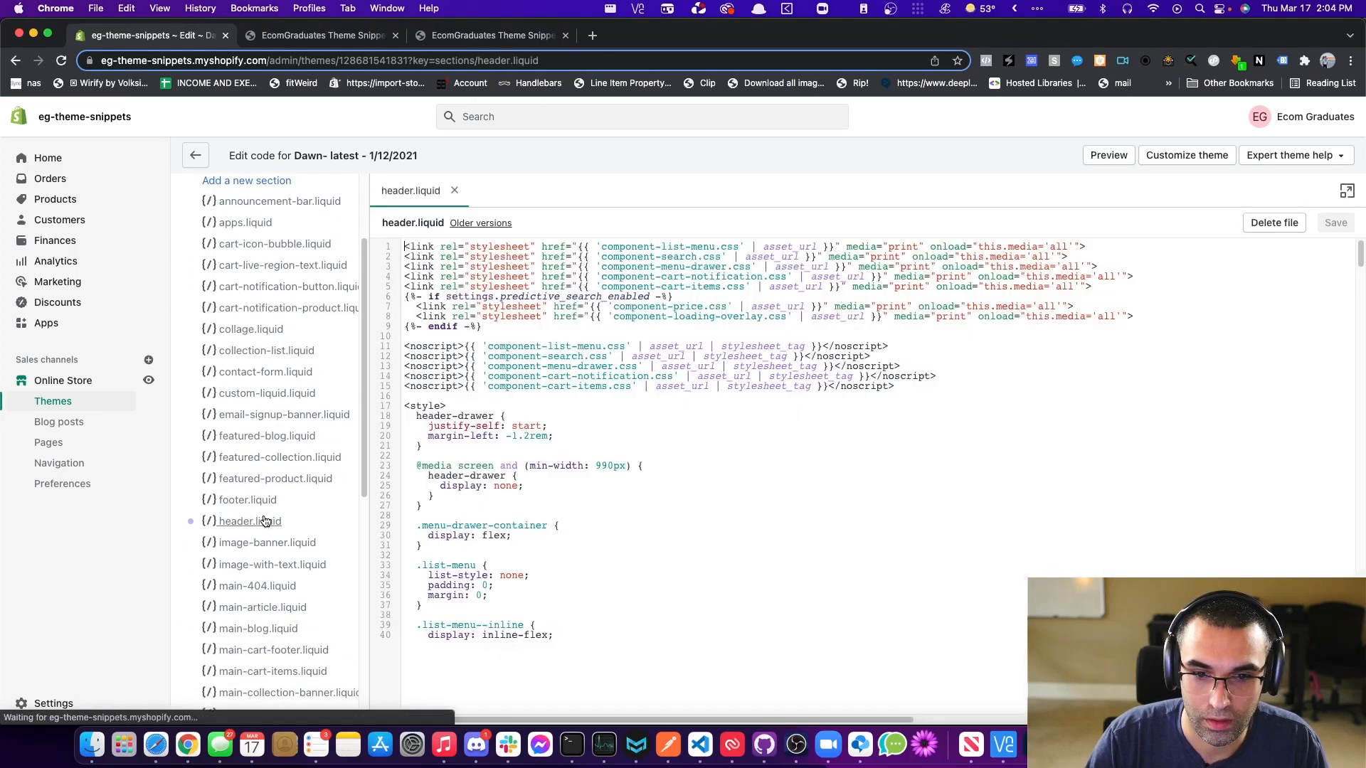
- Copy the megamenu styling block, from its opening comment through </style>, out of the Dawn Mega menu instructions
{"action": "left_click", "coordinate": [188, 745]}
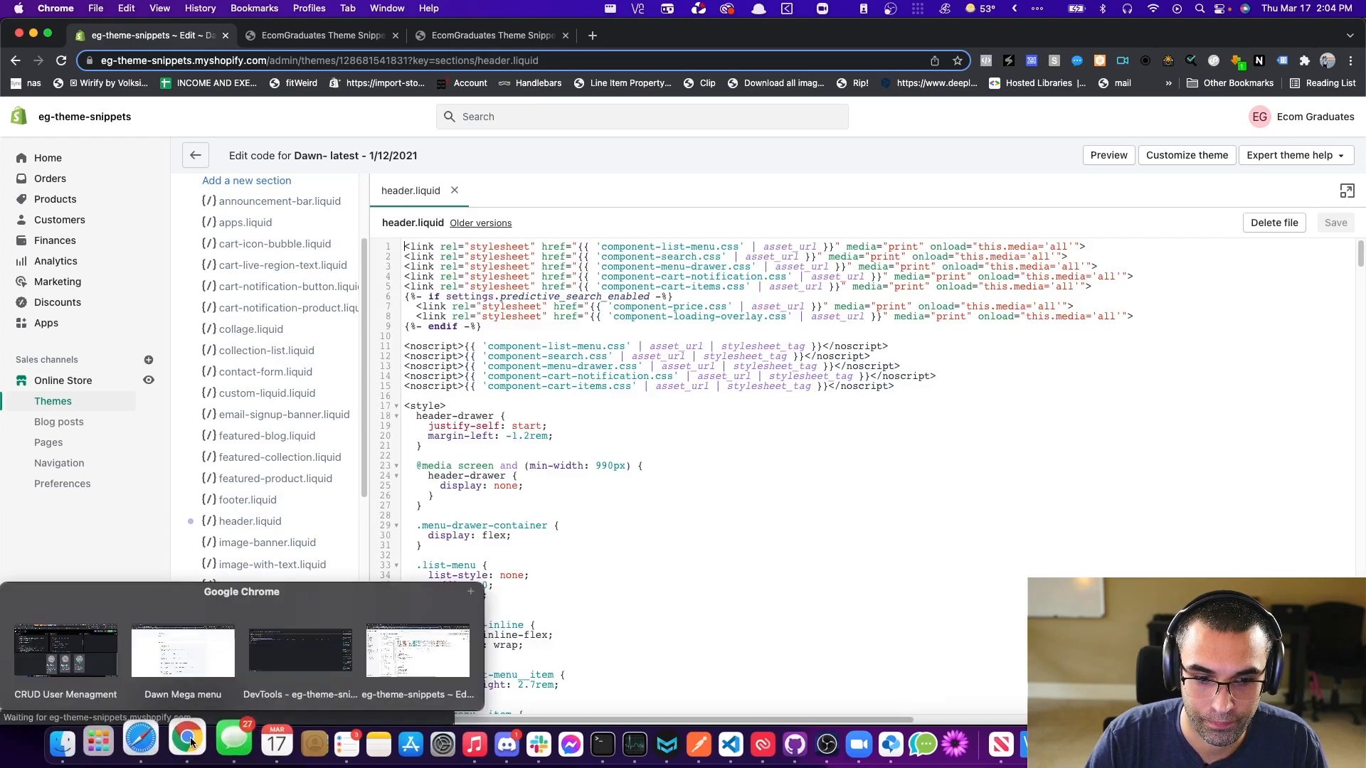
{"action": "left_click", "coordinate": [183, 650]}
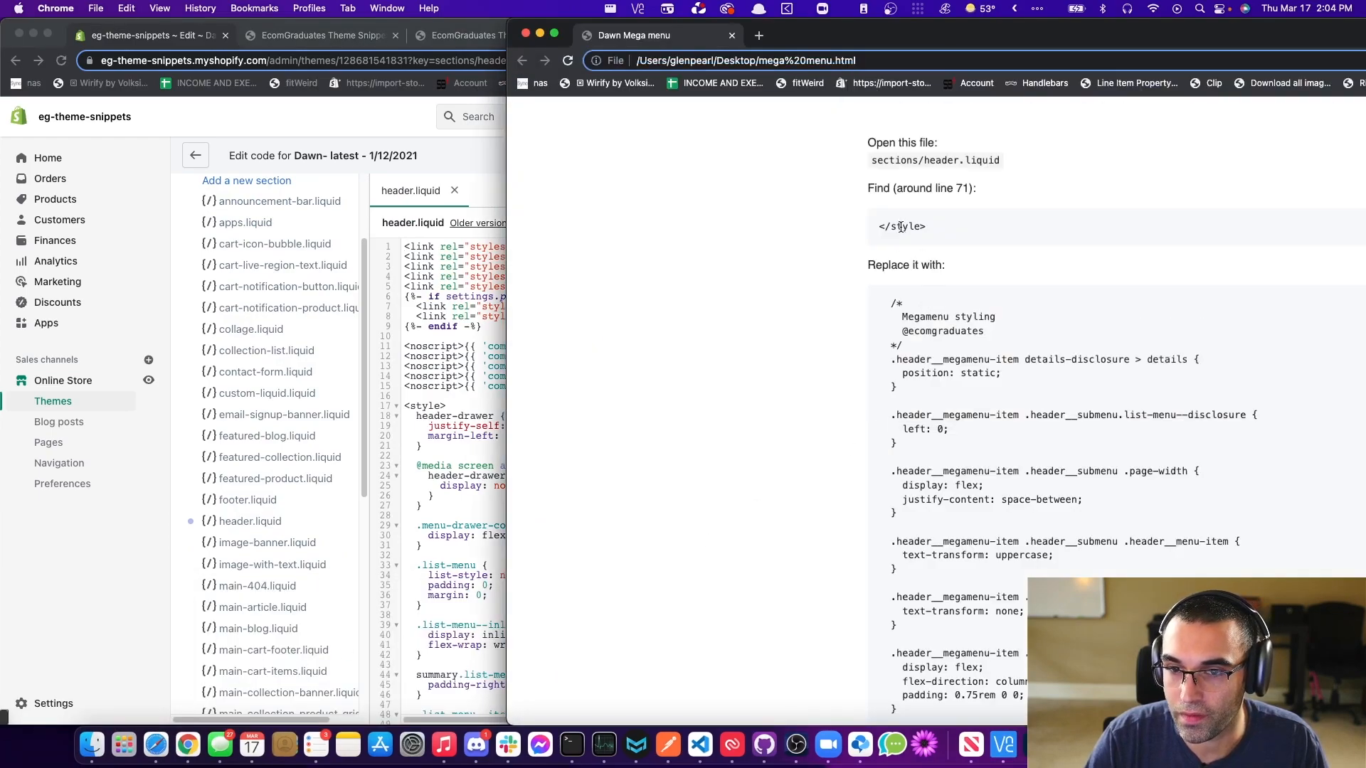
{"action": "scroll", "coordinate": [883, 256], "scroll_direction": "down", "scroll_amount": 1}
{"action": "left_click_drag", "start_coordinate": [888, 283], "coordinate": [952, 552]}
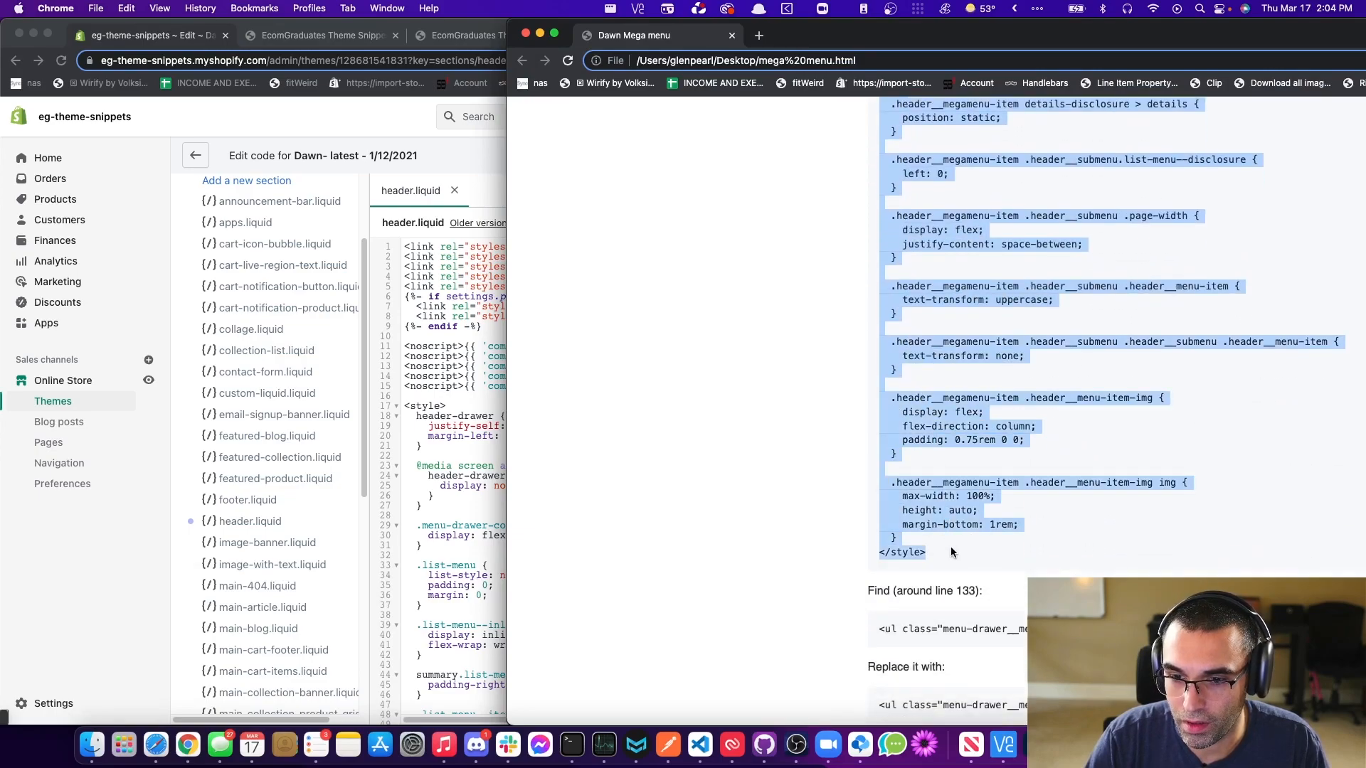
{"action": "scroll", "coordinate": [909, 253], "scroll_direction": "up", "scroll_amount": 5}
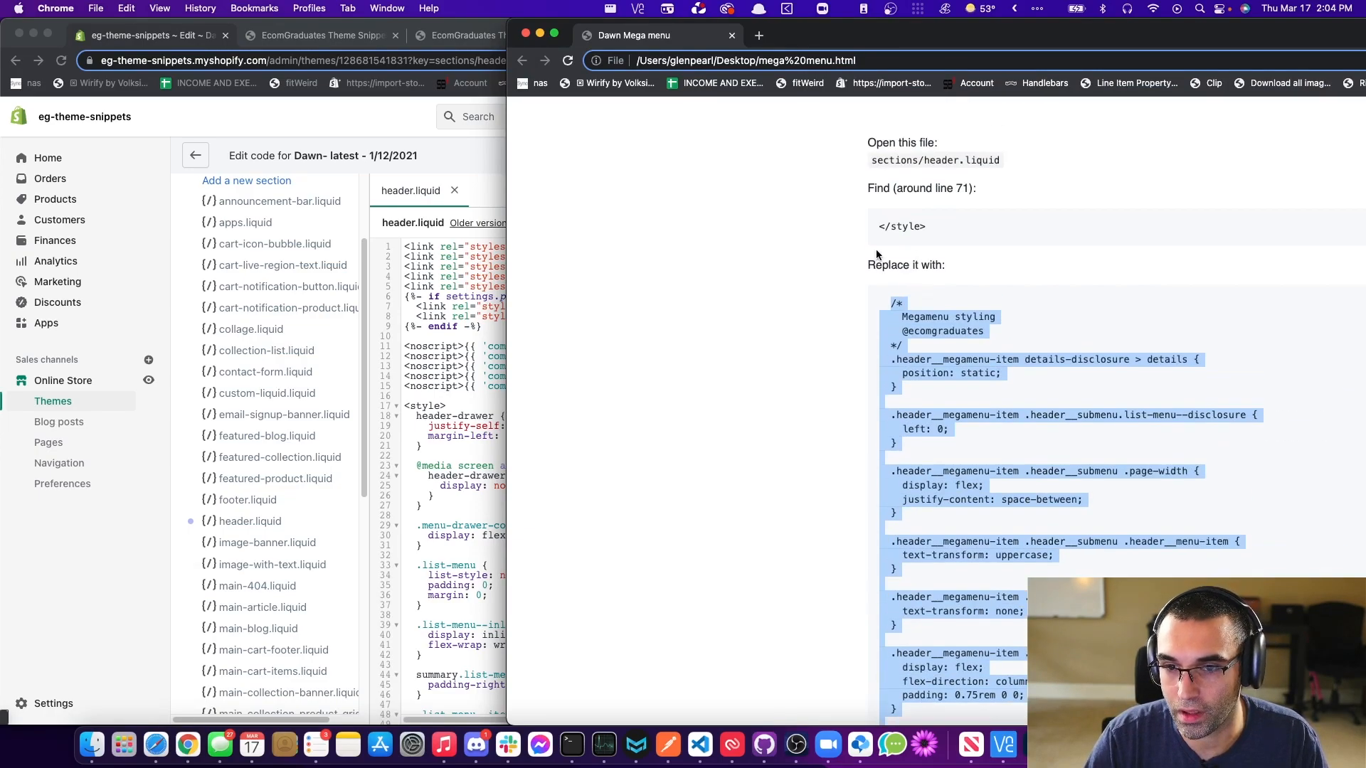
- Replace the closing </style> tag on line 67 of header.liquid with the copied megamenu styling block
{"action": "left_click", "coordinate": [435, 445]}
{"action": "scroll", "coordinate": [441, 484], "scroll_direction": "down", "scroll_amount": 10}
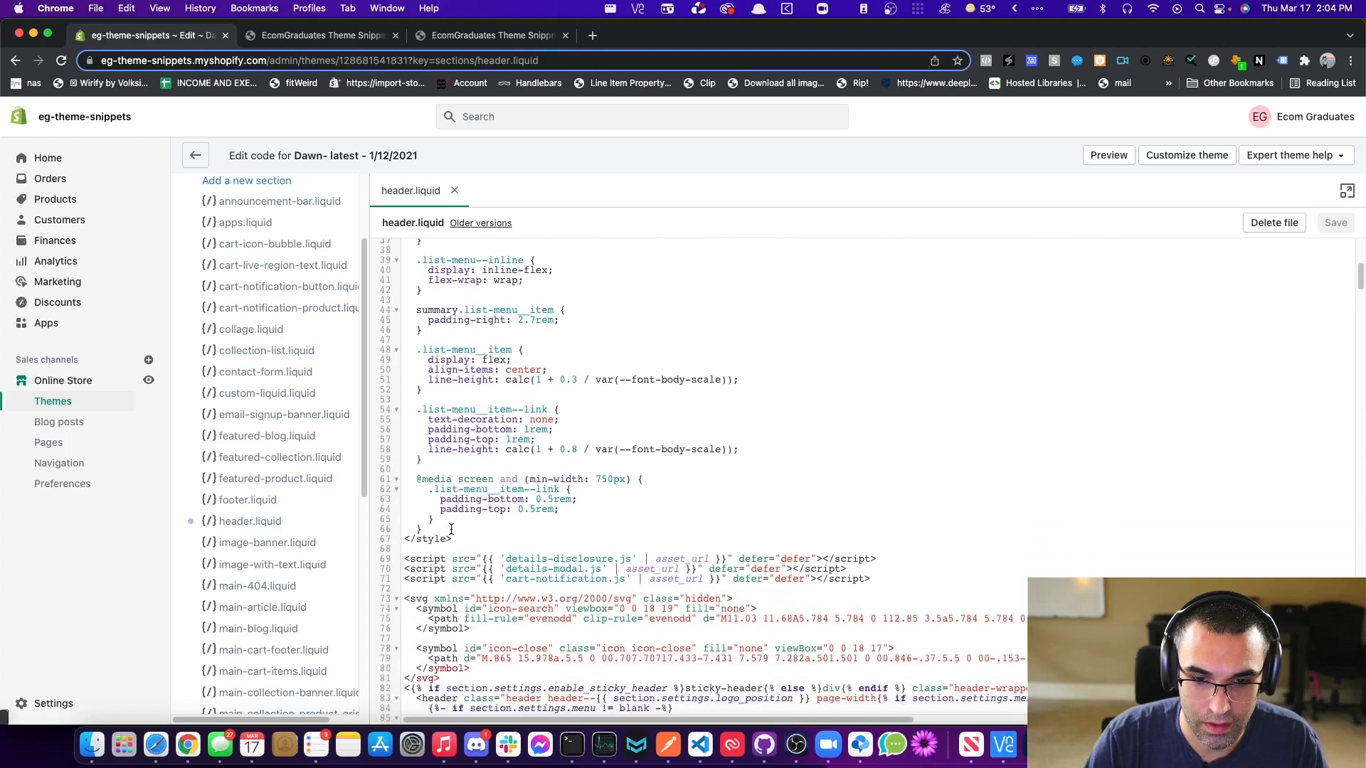
{"action": "left_click_drag", "start_coordinate": [458, 537], "coordinate": [409, 538]}
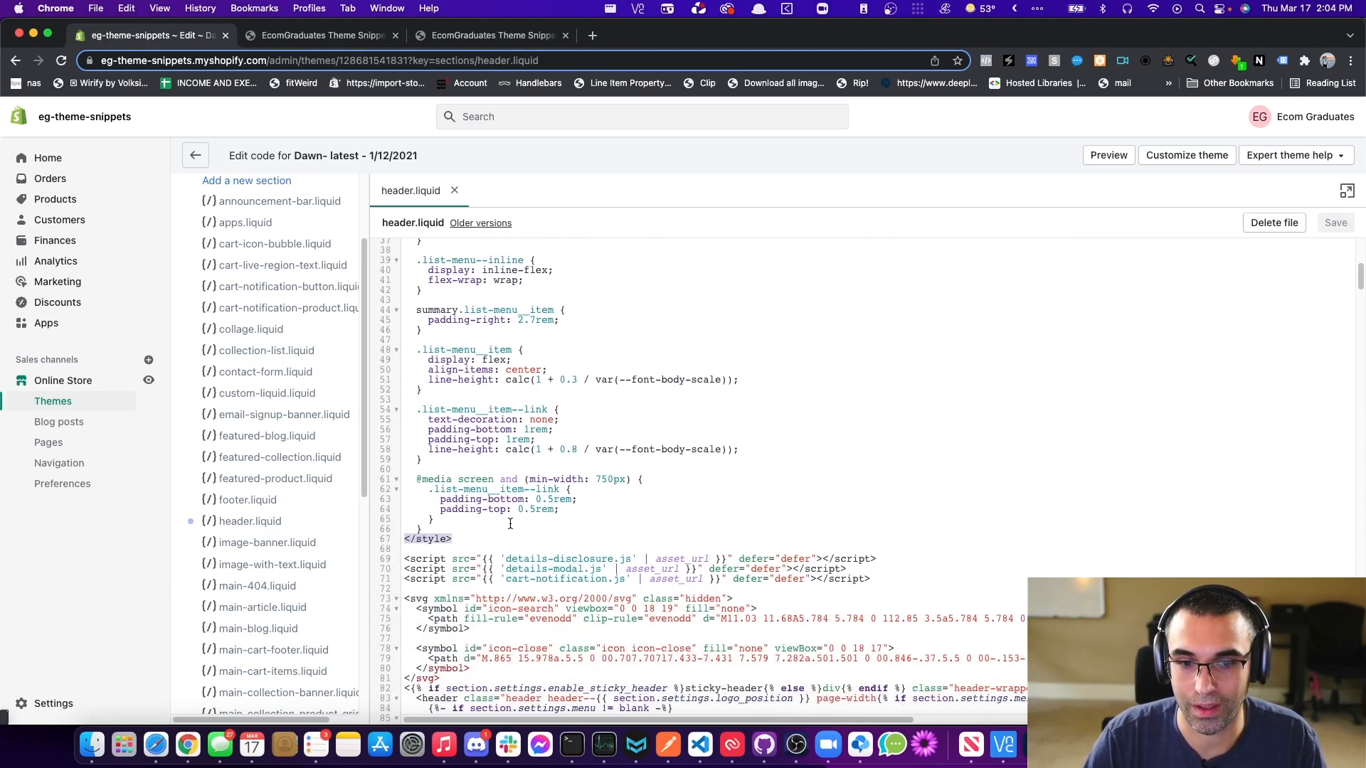
{"action": "key", "text": "BackSpace"}
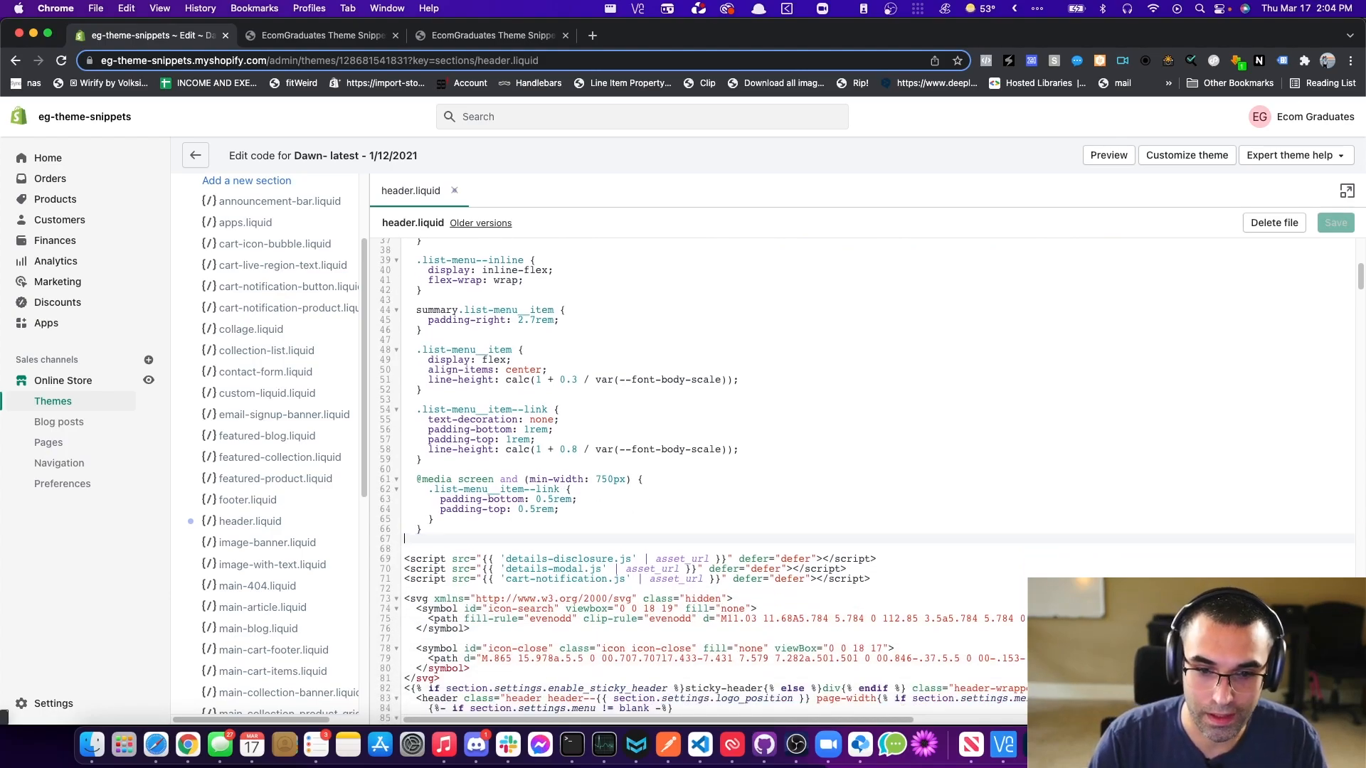
{"action": "right_click", "coordinate": [483, 543]}
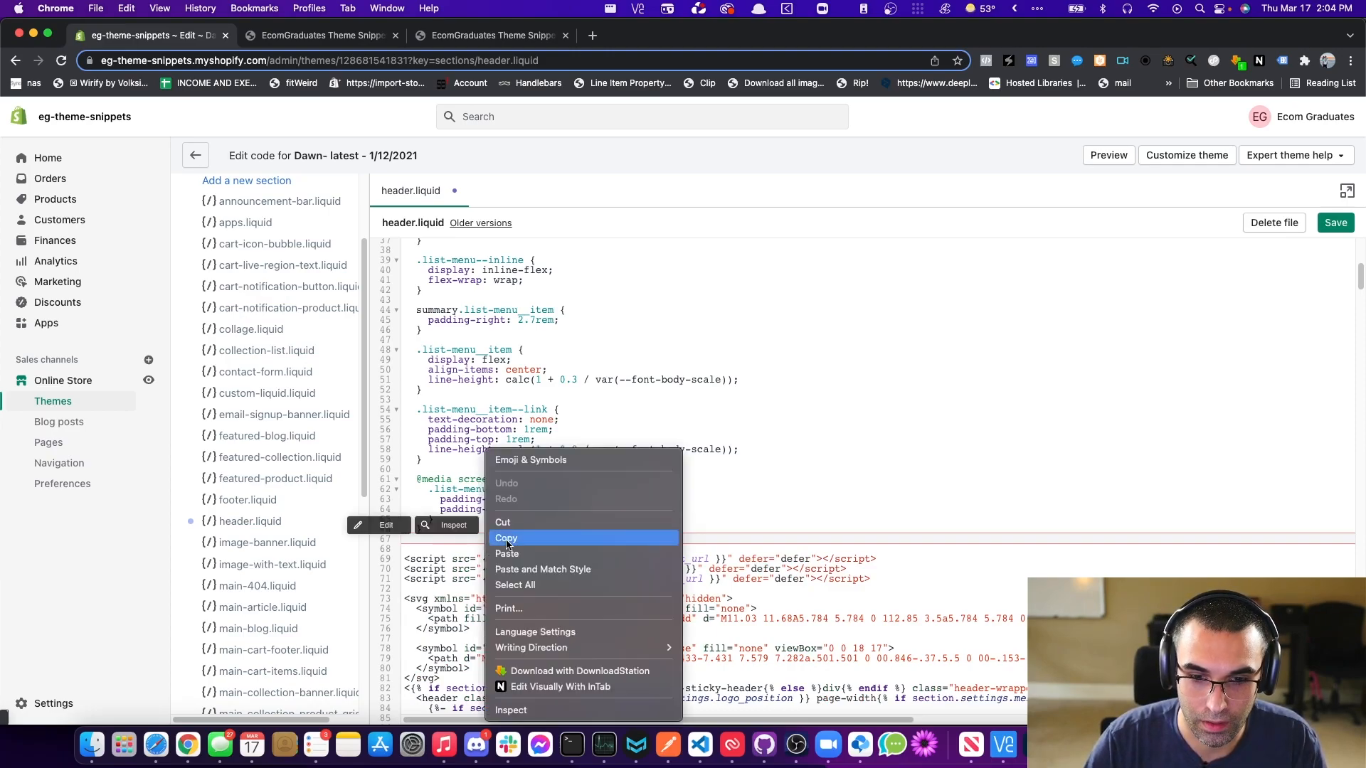
{"action": "left_click", "coordinate": [512, 553]}
{"action": "scroll", "coordinate": [775, 538], "scroll_direction": "down", "scroll_amount": 5}
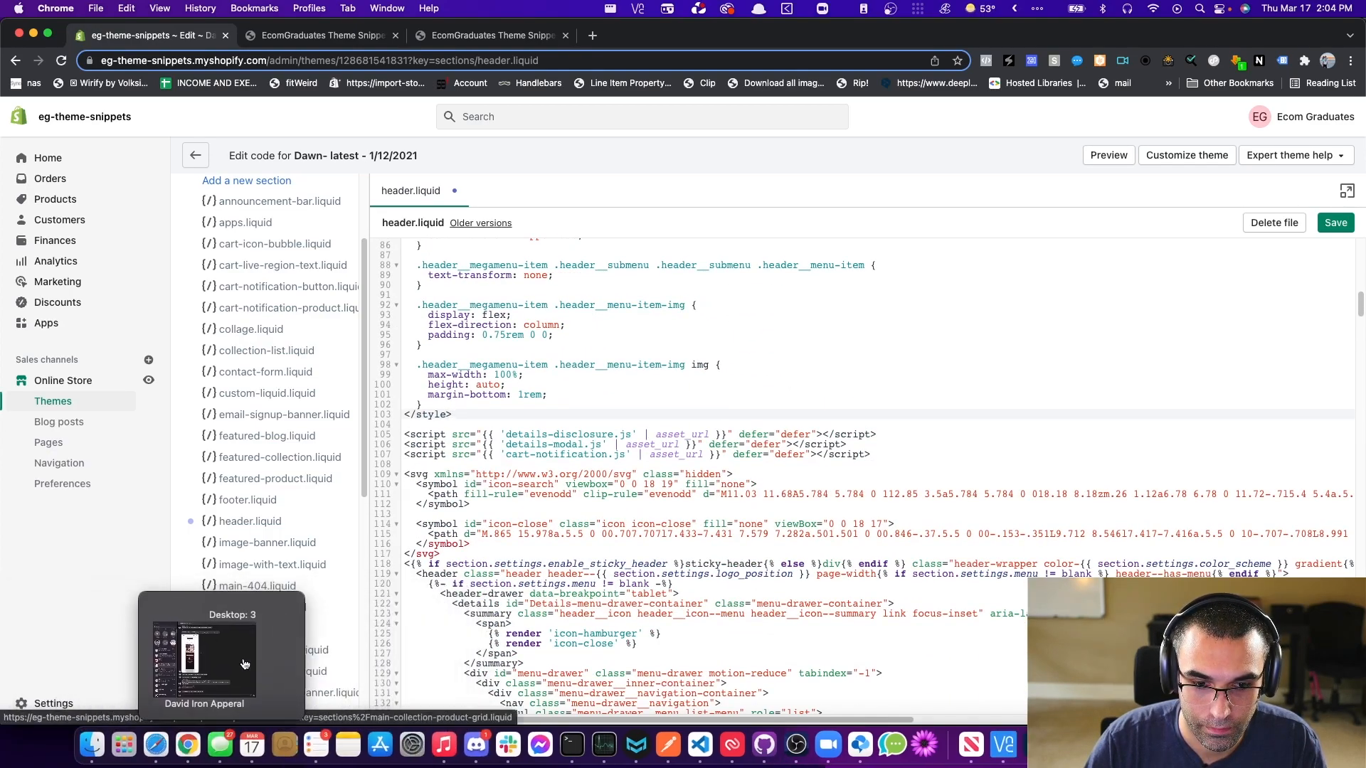
- Copy the search line <ul class="menu-drawer__menu list-menu" role="list" tabindex="-1"> from the second instruction of the Dawn Mega menu page
{"action": "mouse_move", "coordinate": [186, 740]}
{"action": "left_click", "coordinate": [244, 651]}
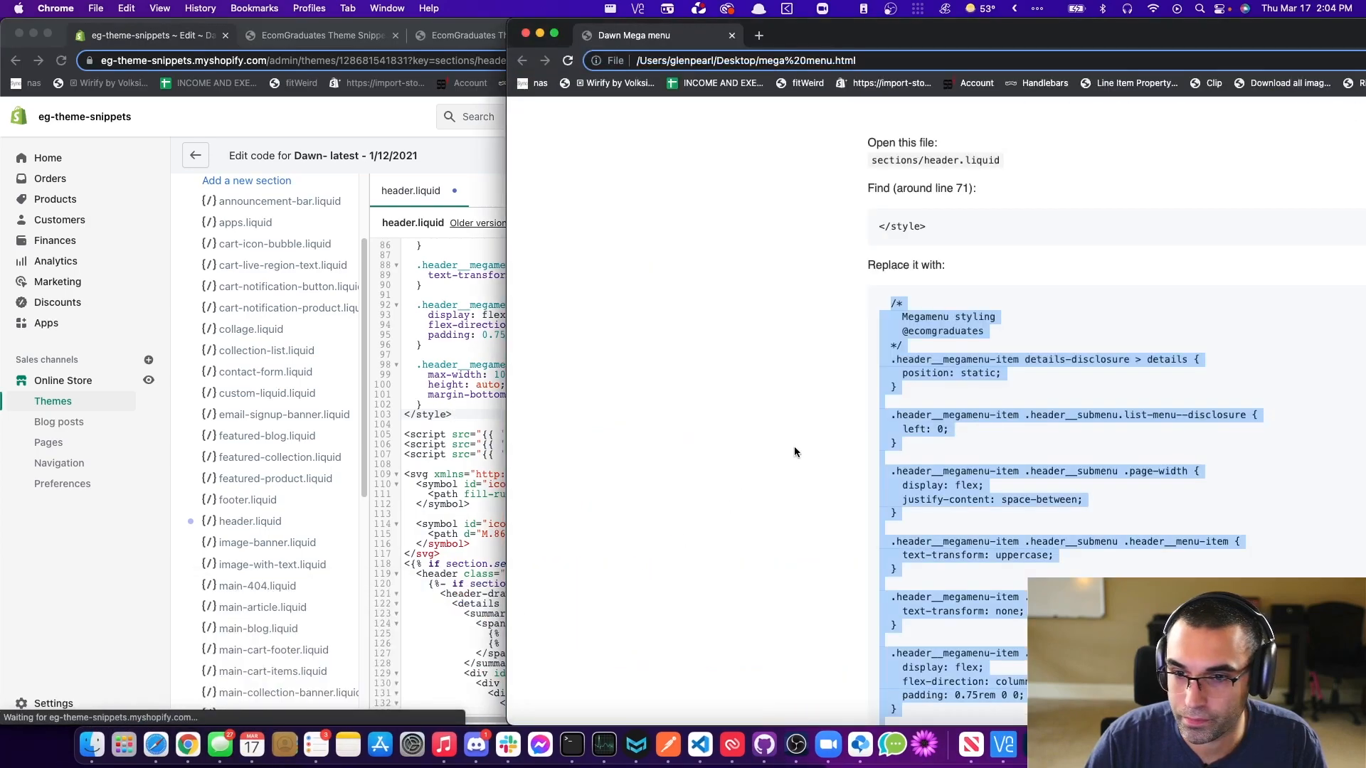
{"action": "scroll", "coordinate": [944, 247], "scroll_direction": "up", "scroll_amount": 1}
{"action": "left_click", "coordinate": [881, 219]}
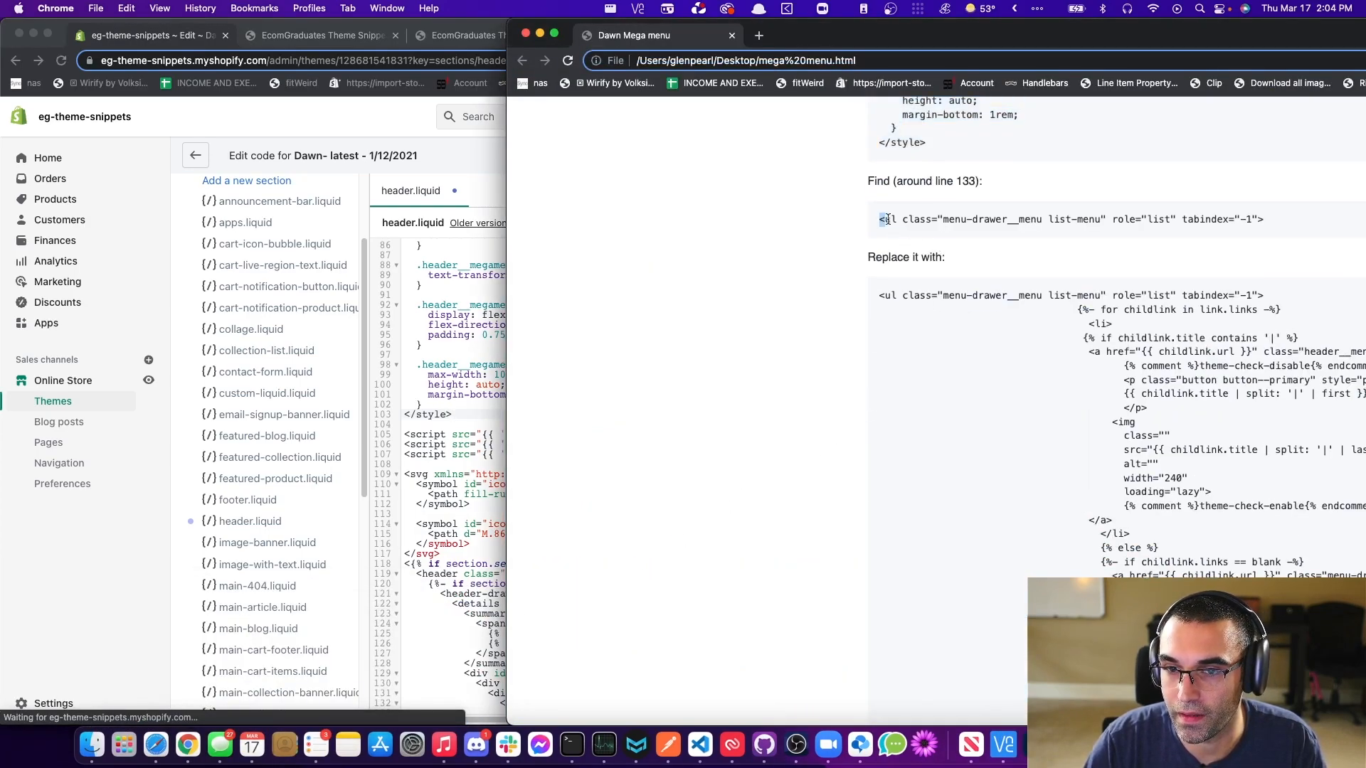
{"action": "triple_click", "coordinate": [1273, 213]}
{"action": "right_click", "coordinate": [1262, 217]}
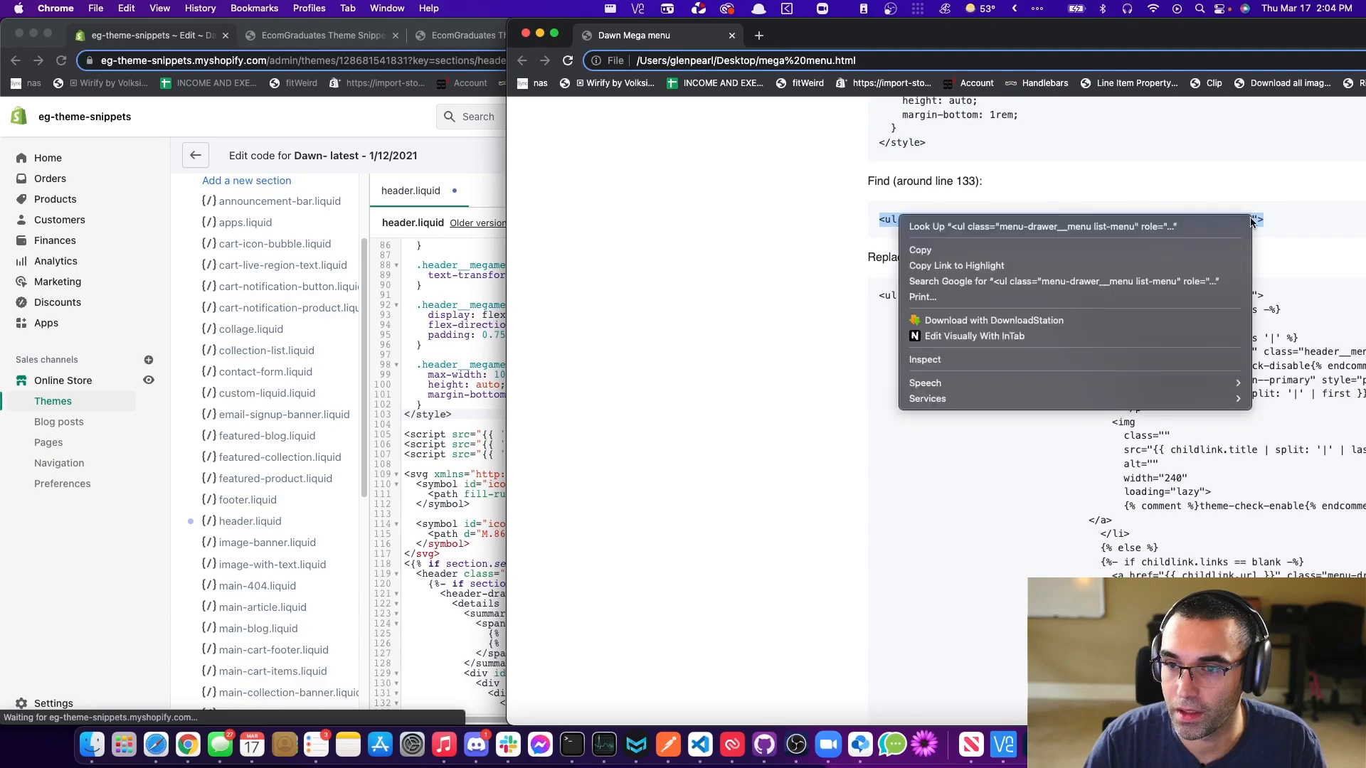
{"action": "left_click", "coordinate": [969, 251]}
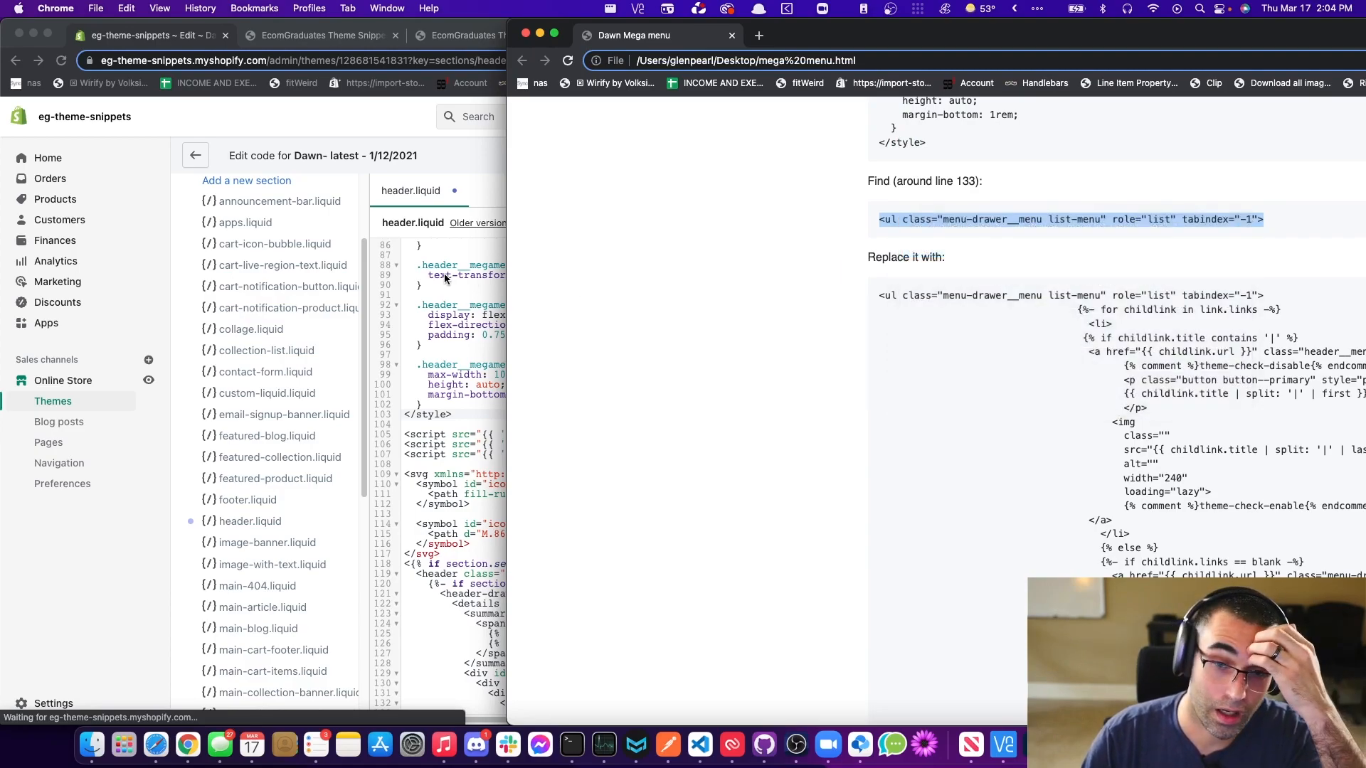
- Search header.liquid for the copied menu-drawer ul tag, compare the matches, and close the search at the first one
{"action": "left_click", "coordinate": [458, 252]}
{"action": "left_click", "coordinate": [1039, 331]}
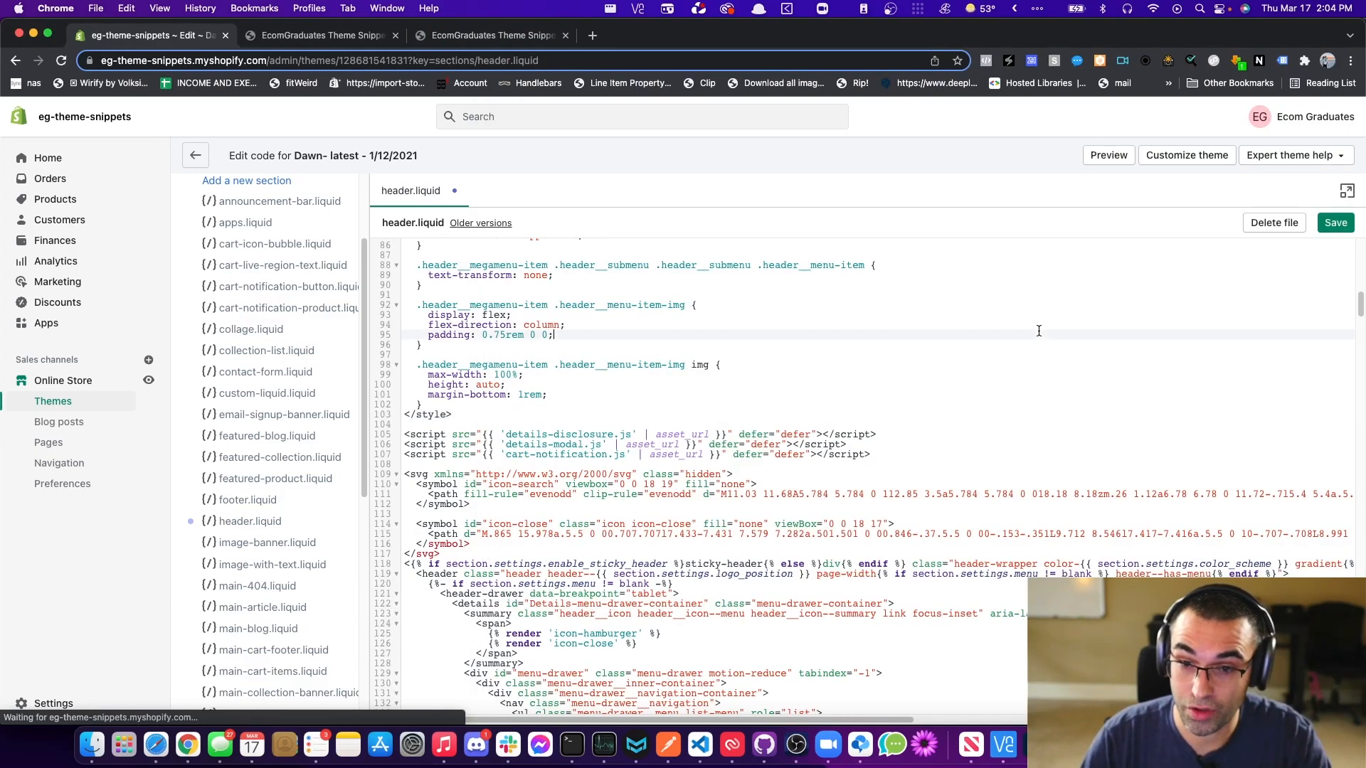
{"action": "key", "text": "cmd+f"}
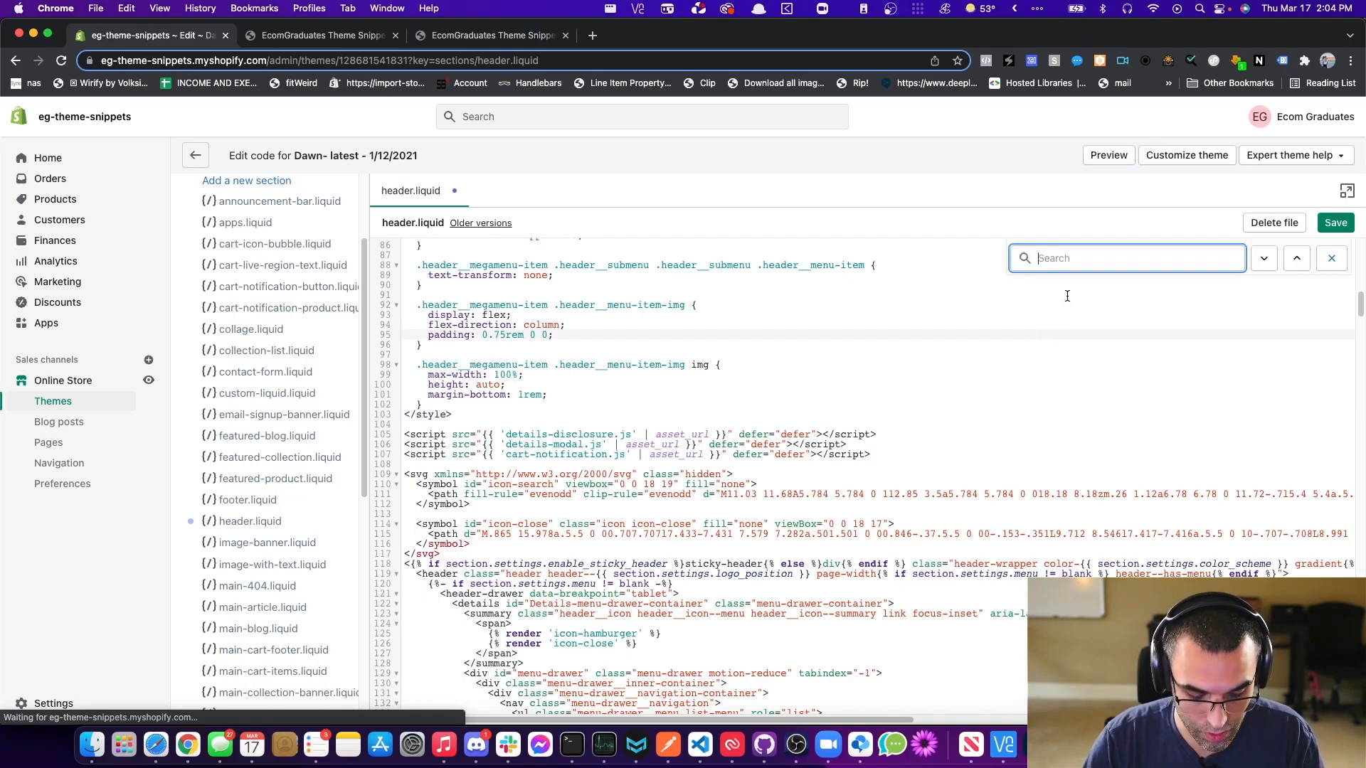
{"action": "key", "text": "super+v"}
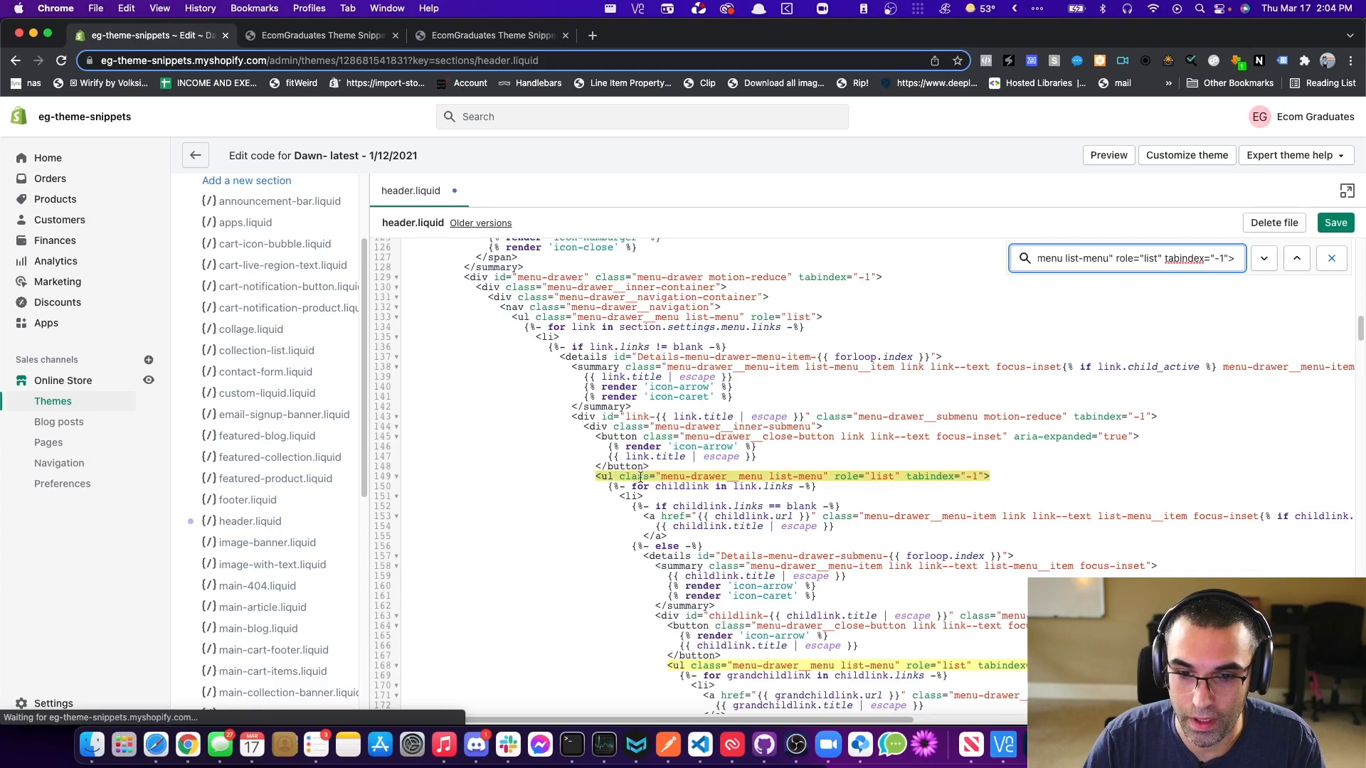
{"action": "scroll", "coordinate": [788, 451], "scroll_direction": "down", "scroll_amount": 3}
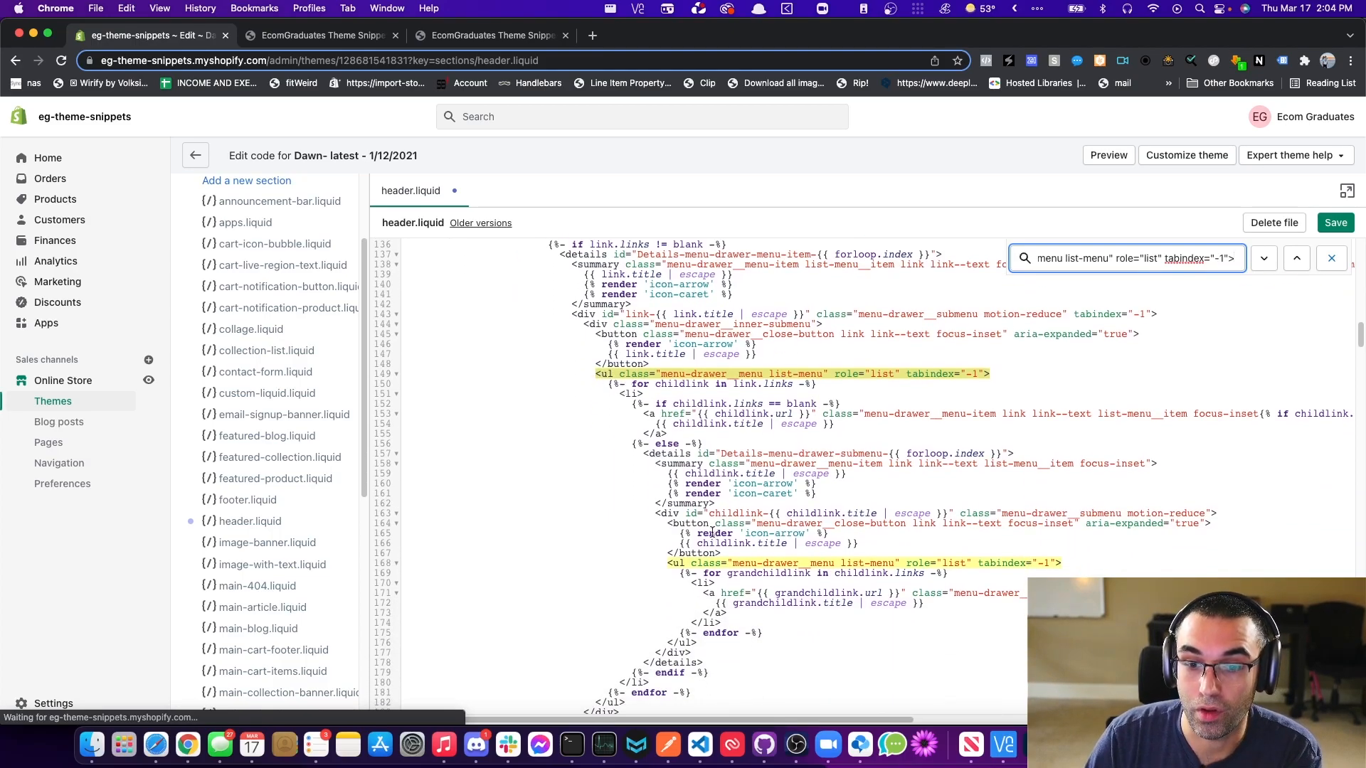
{"action": "double_click", "coordinate": [669, 564]}
{"action": "left_click_drag", "start_coordinate": [669, 563], "coordinate": [713, 564]}
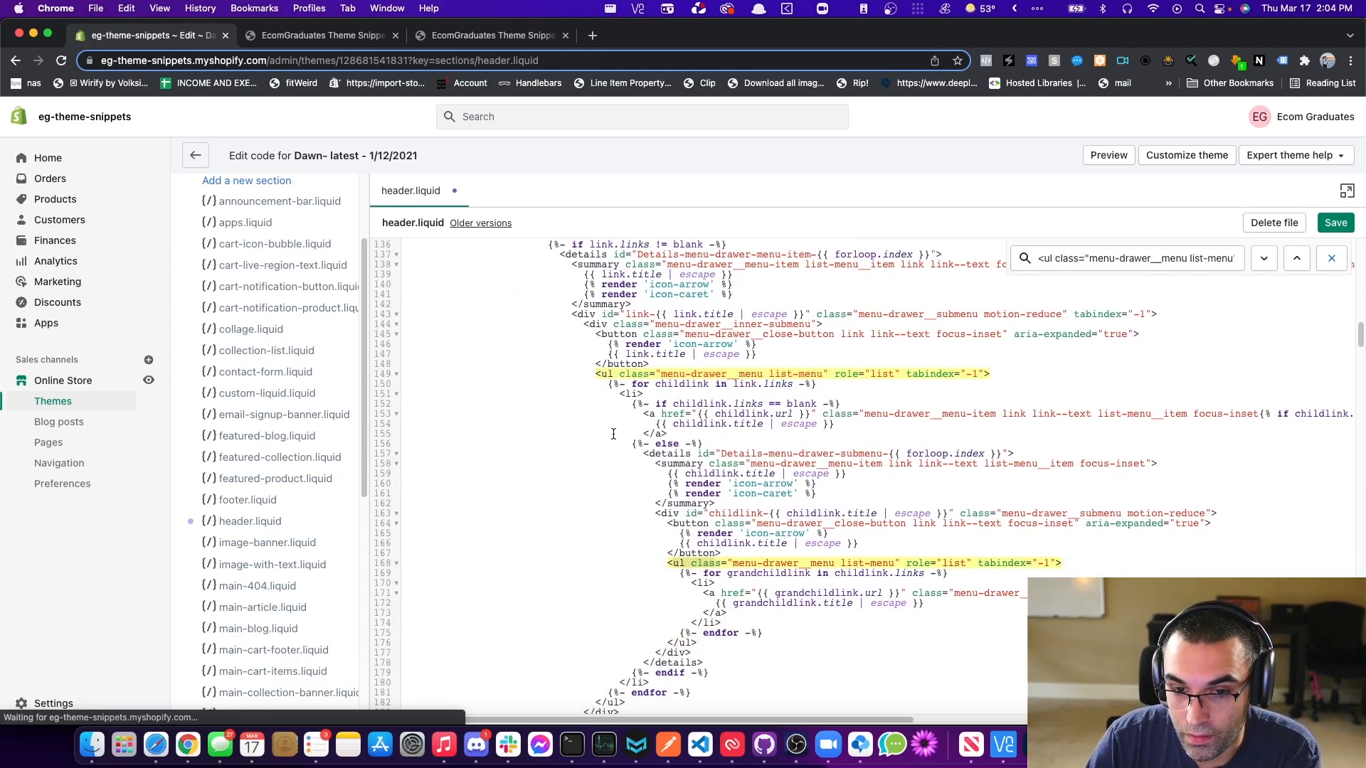
{"action": "left_click", "coordinate": [598, 373]}
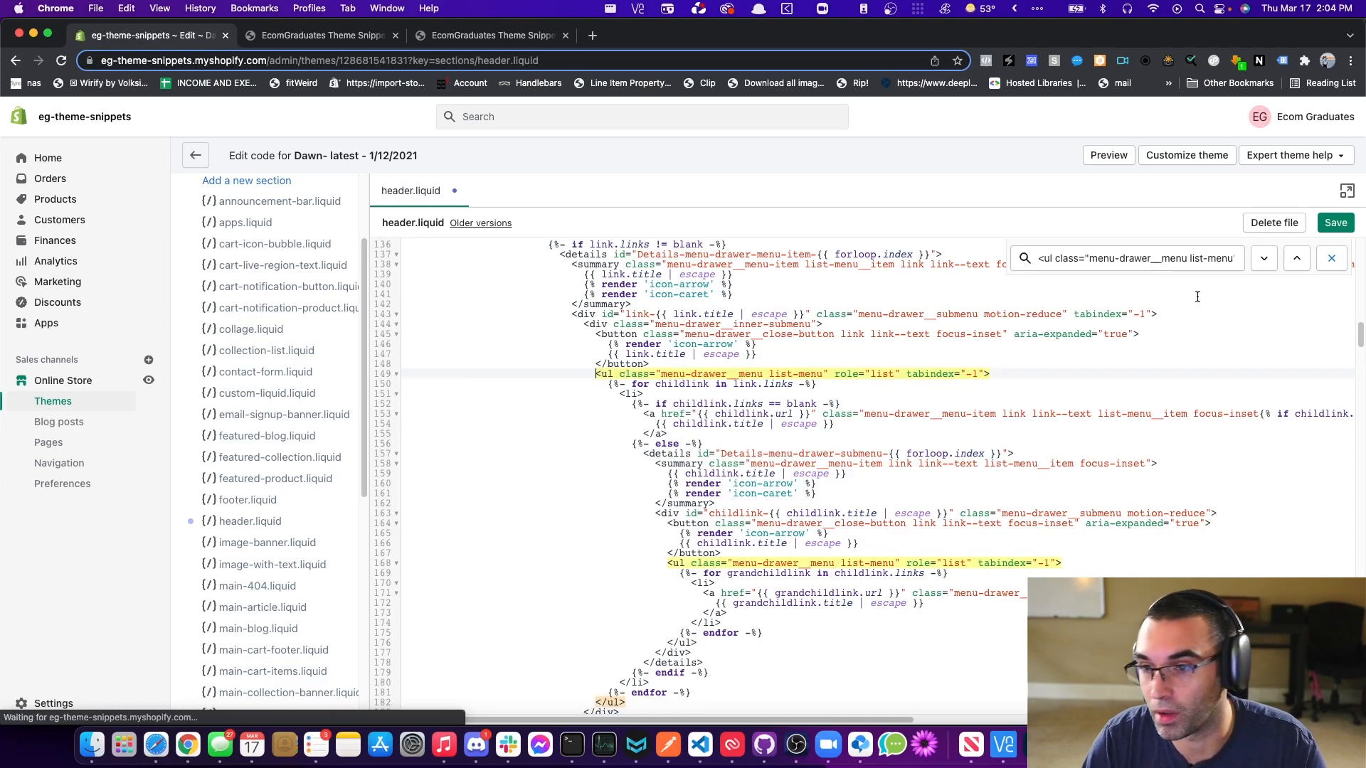
{"action": "left_click", "coordinate": [1331, 258]}
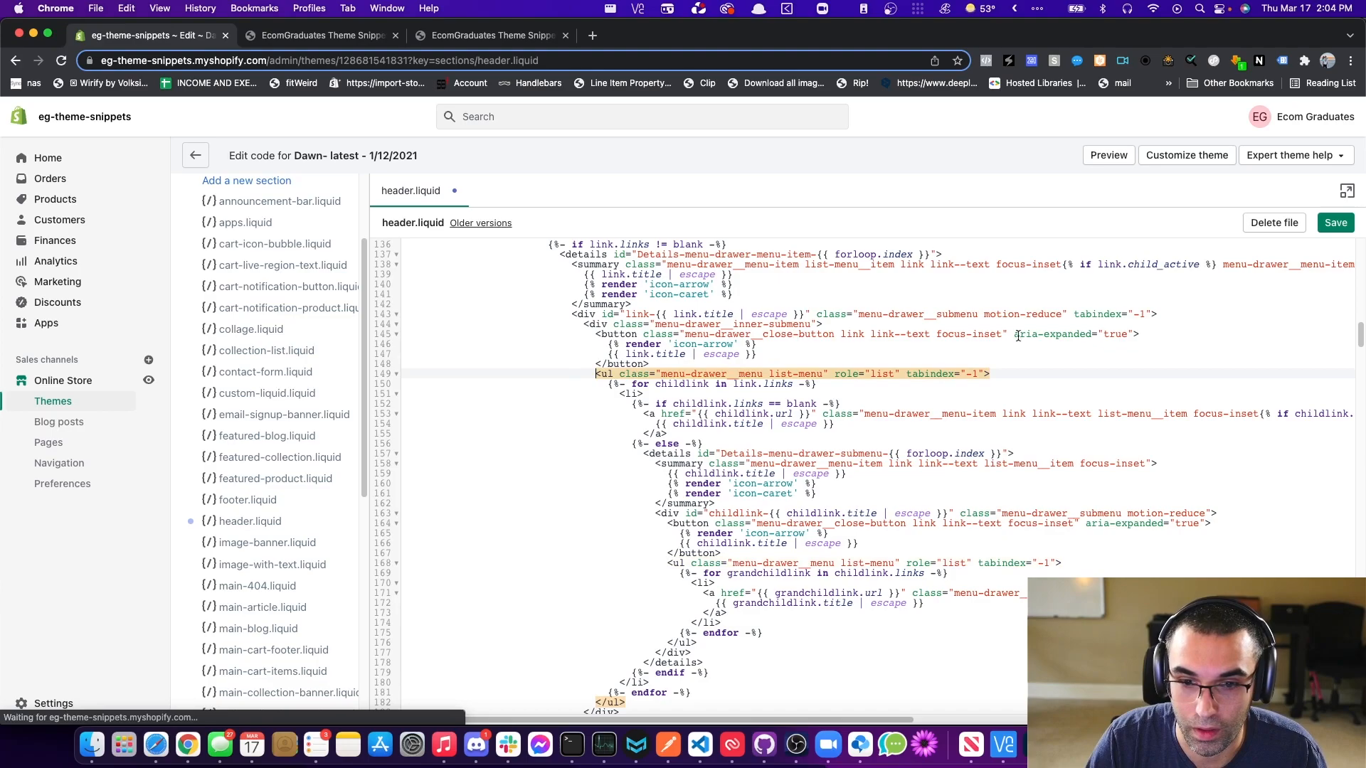
- Replace the menu-drawer ul block on lines 149–182 of header.liquid with the replacement ul block from the Dawn Mega menu instructions
{"action": "left_click_drag", "start_coordinate": [596, 373], "coordinate": [718, 703]}
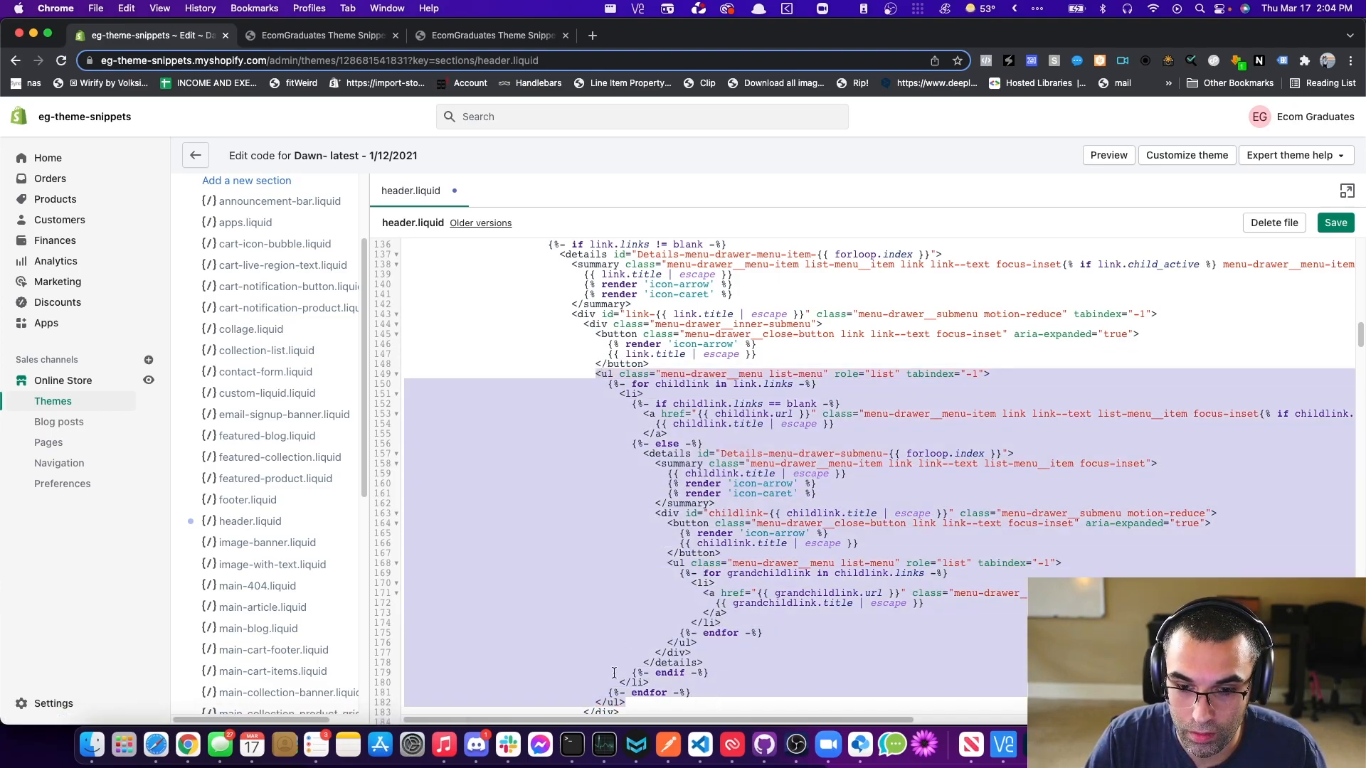
{"action": "mouse_move", "coordinate": [208, 745]}
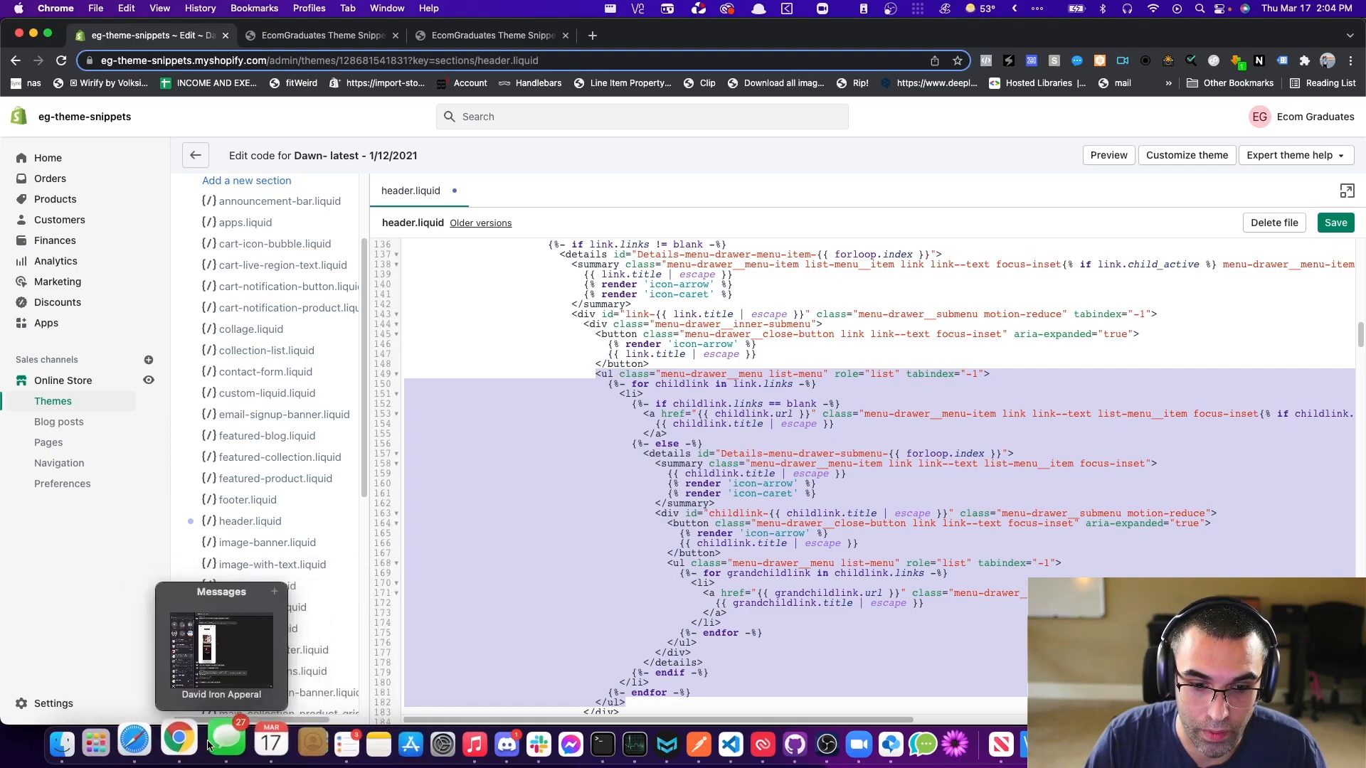
{"action": "left_click", "coordinate": [216, 647]}
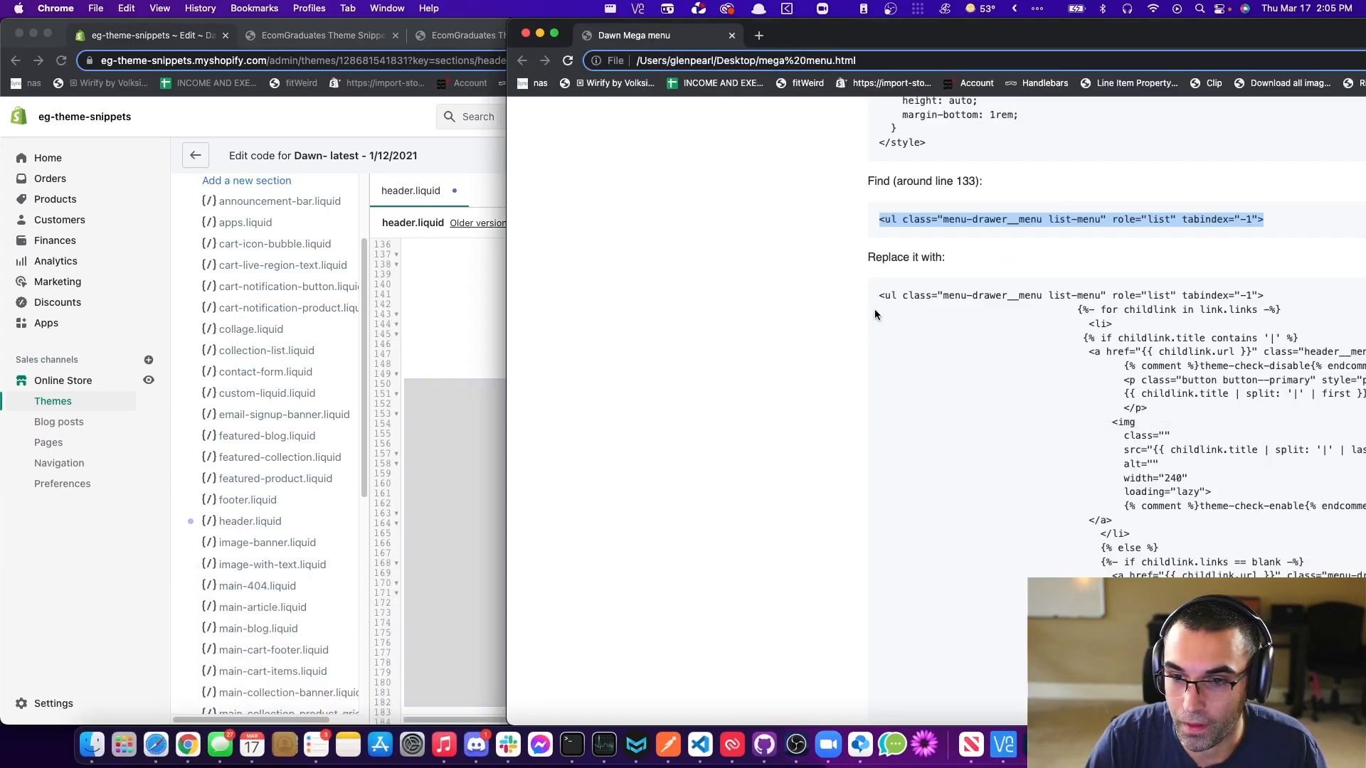
{"action": "left_click_drag", "start_coordinate": [880, 290], "coordinate": [1095, 360]}
{"action": "scroll", "coordinate": [1066, 334], "scroll_direction": "down", "scroll_amount": 10}
{"action": "right_click", "coordinate": [1097, 352]}
{"action": "left_click", "coordinate": [860, 377]}
{"action": "left_click", "coordinate": [408, 96]}
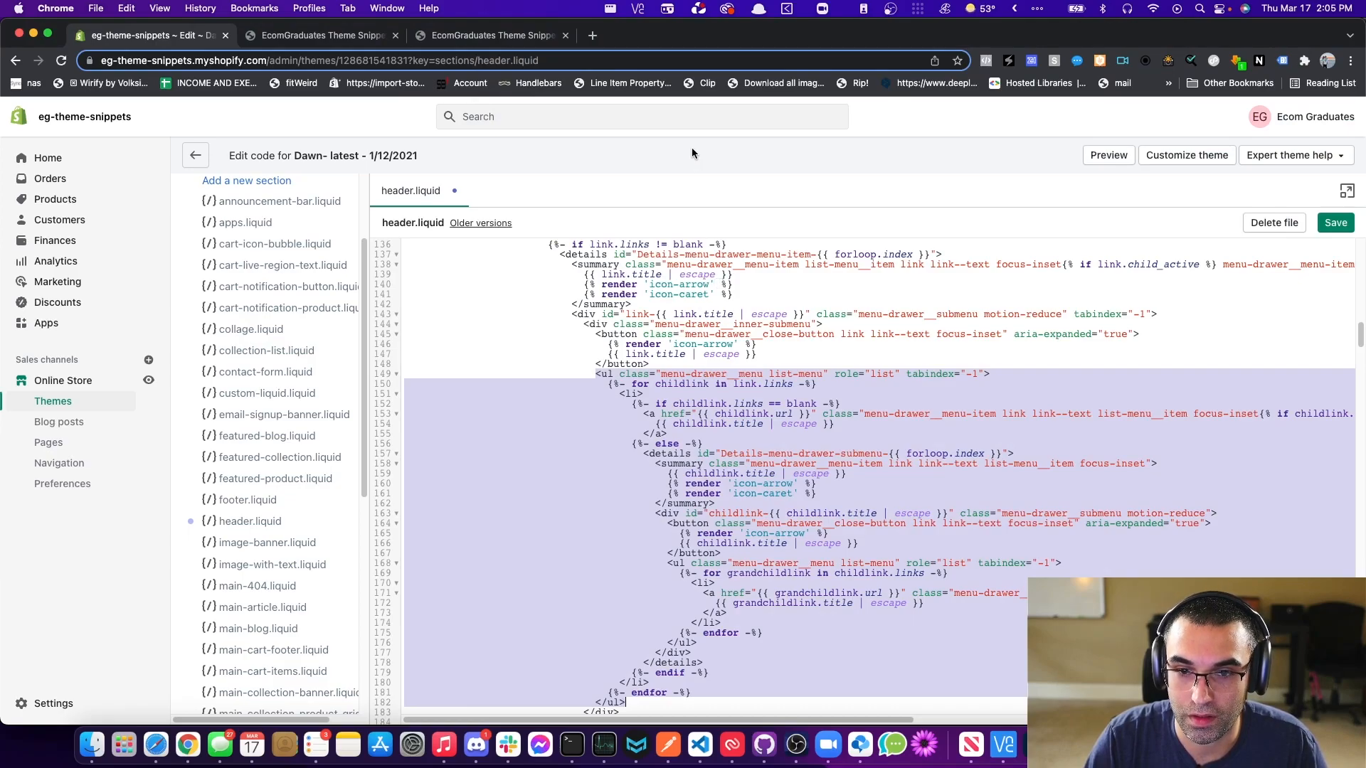
{"action": "key", "text": "BackSpace"}
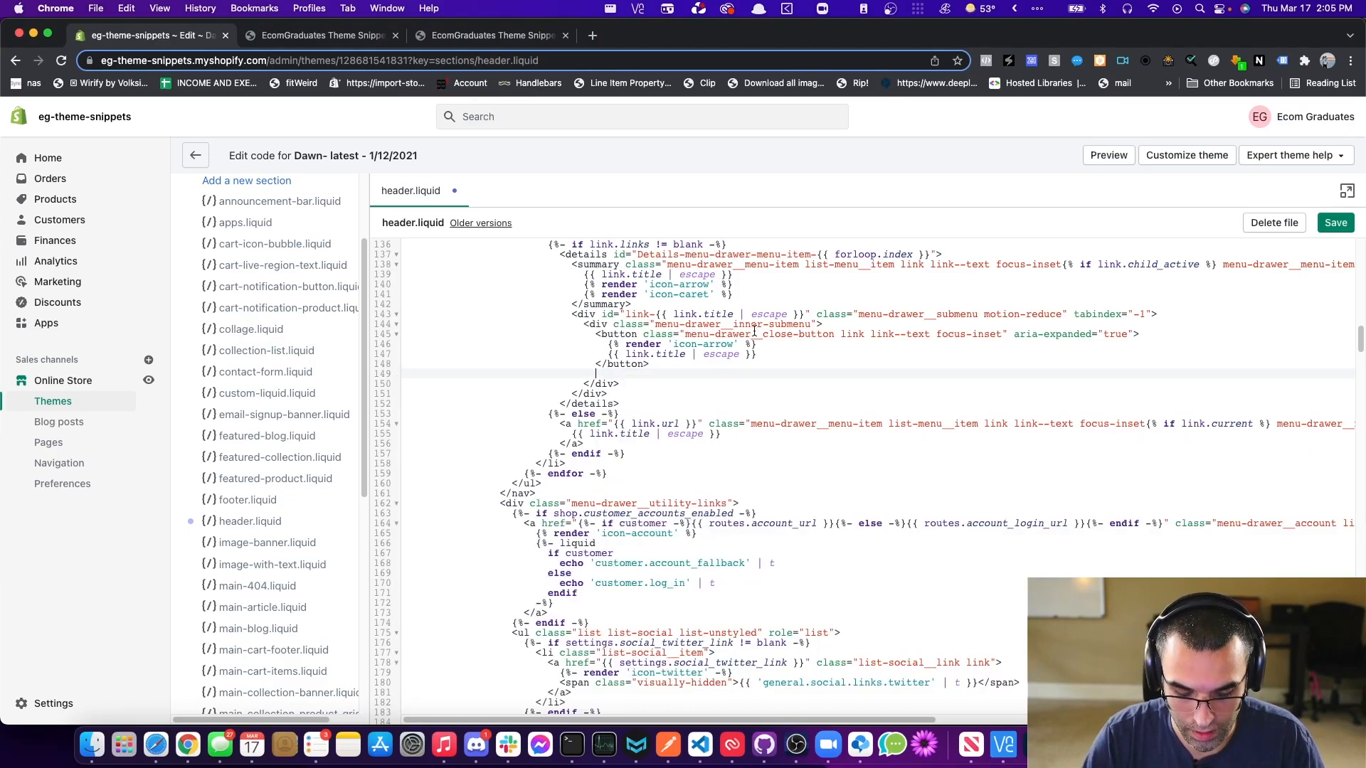
{"action": "right_click", "coordinate": [597, 374]}
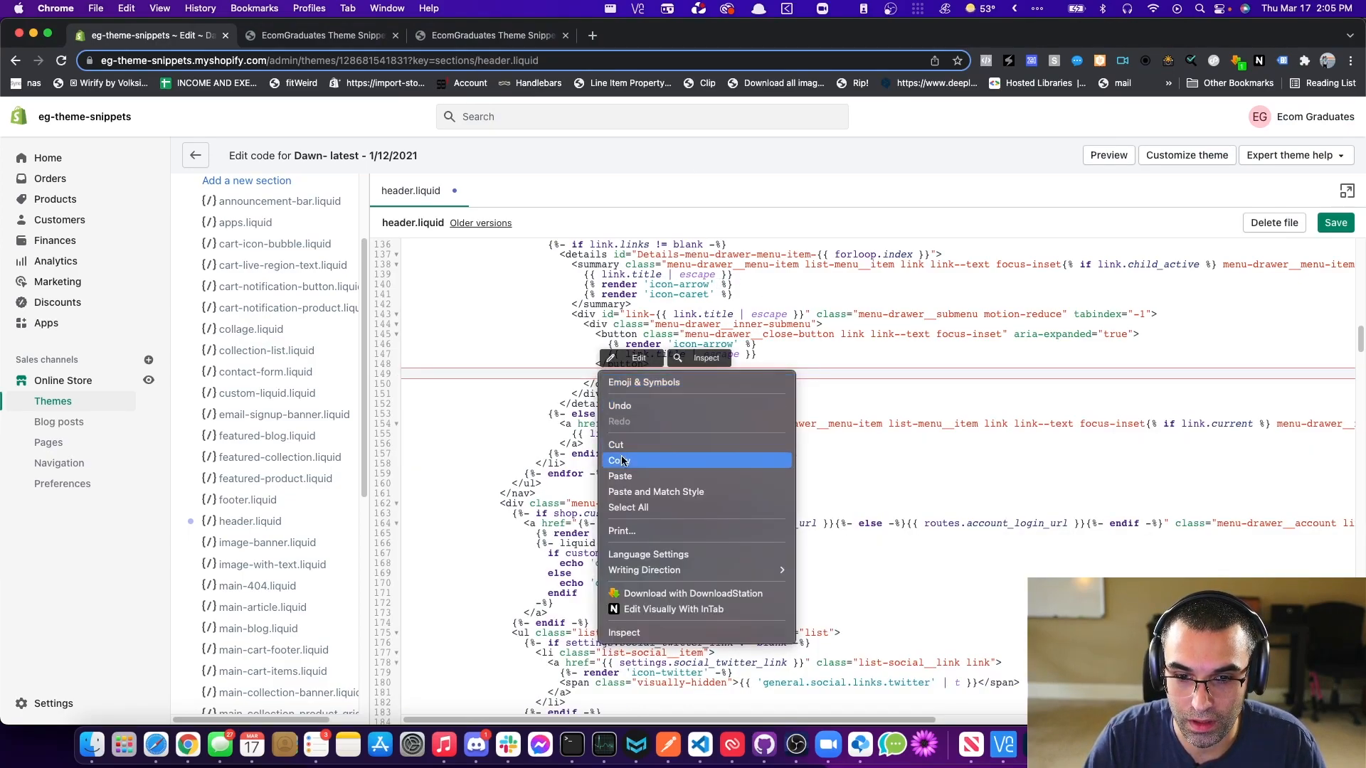
{"action": "left_click", "coordinate": [631, 478]}
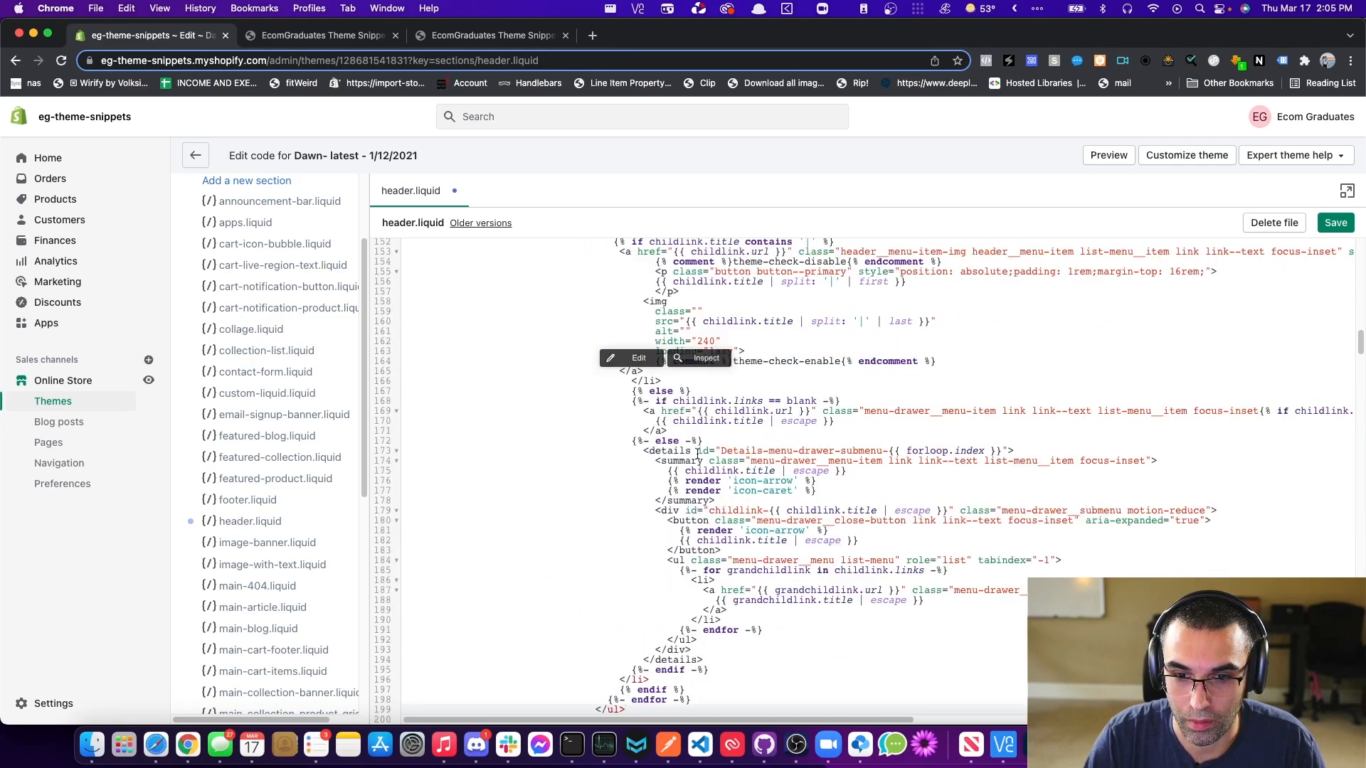
- Save the edited header.liquid file
{"action": "left_click", "coordinate": [1336, 227]}
{"action": "left_click", "coordinate": [346, 40]}
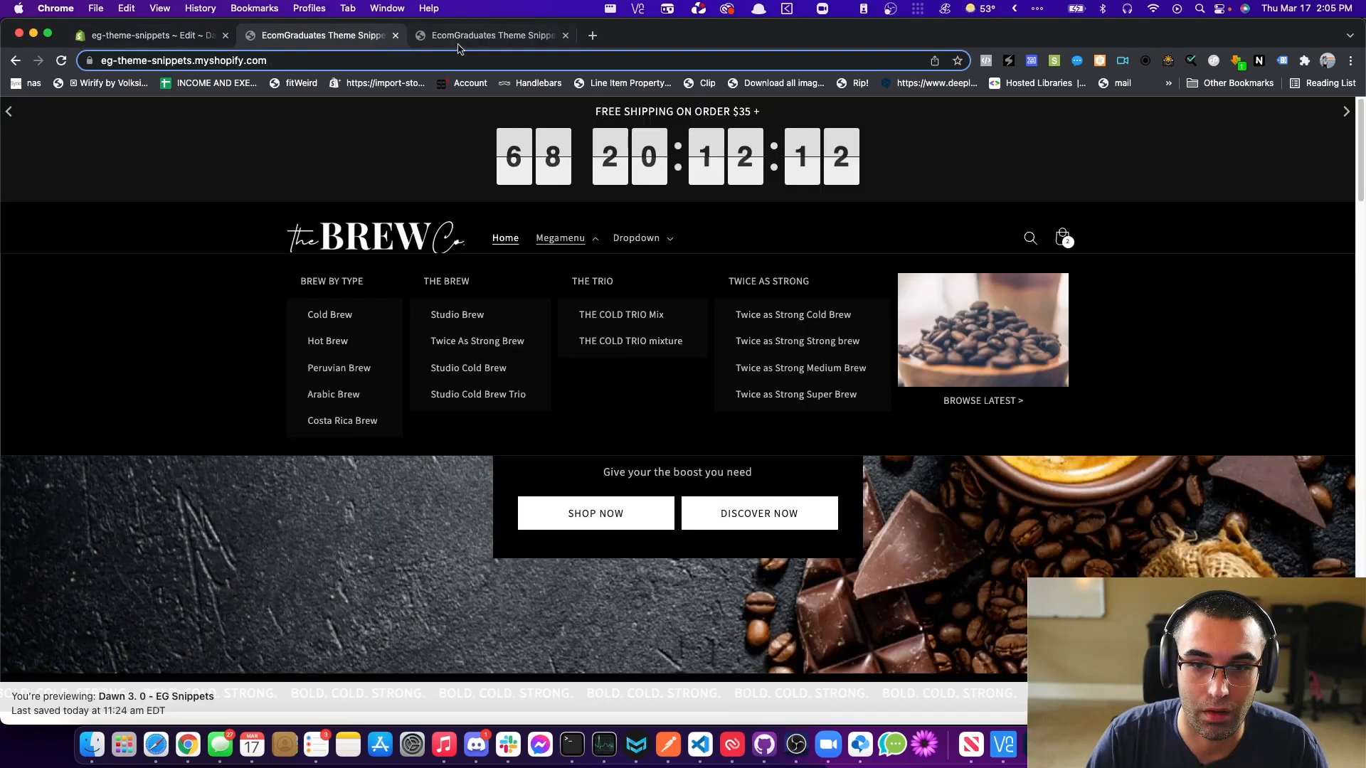
{"action": "left_click", "coordinate": [470, 41]}
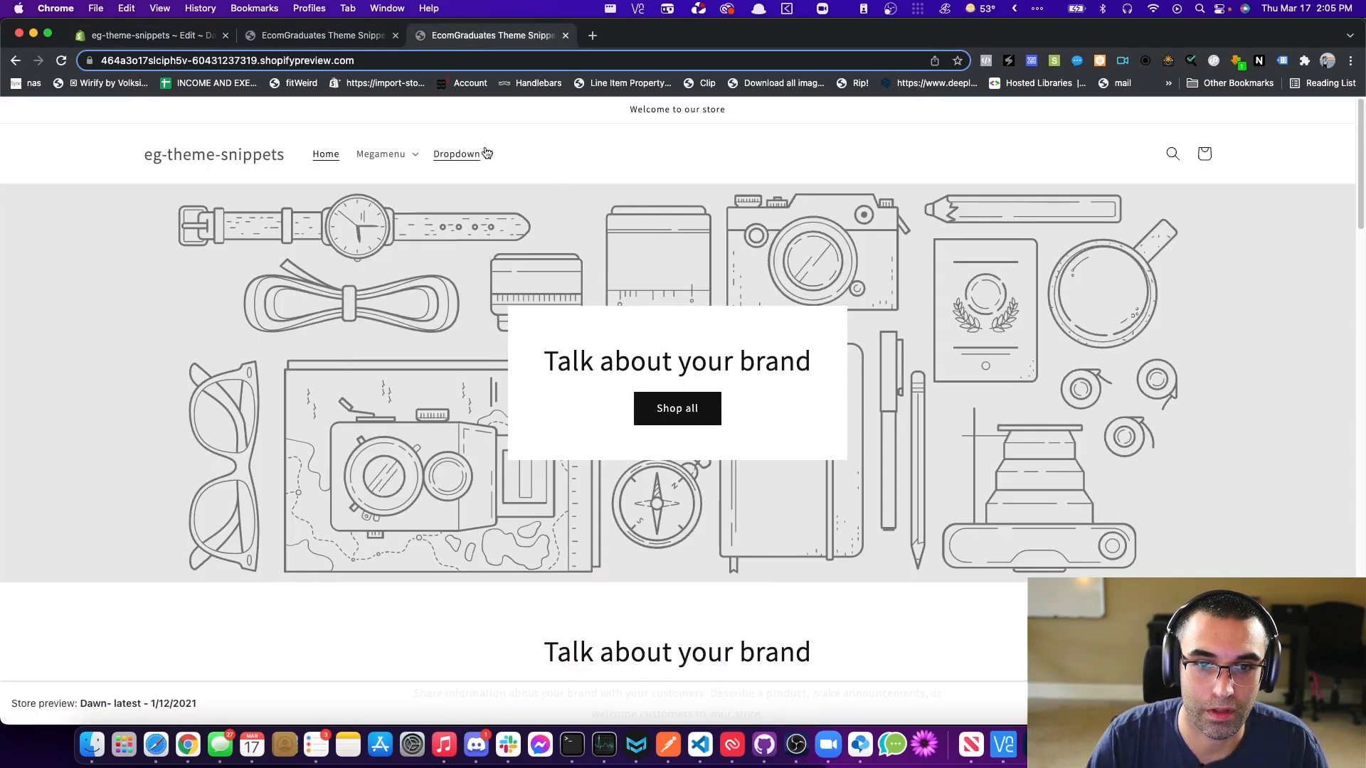
{"action": "left_click", "coordinate": [203, 37]}
{"action": "left_click", "coordinate": [1335, 223]}
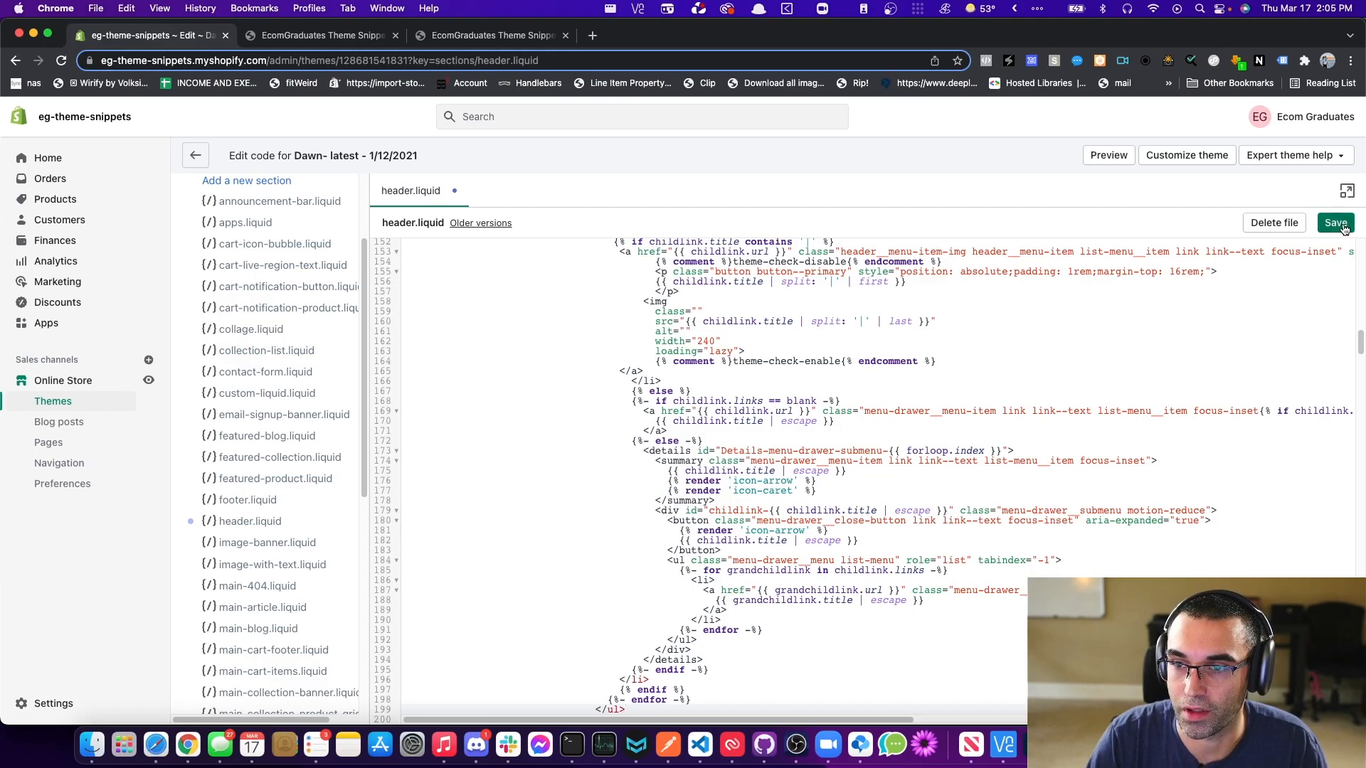
- Reload the Dawn- latest store preview and expand Megamenu in the desktop navigation to check it
{"action": "left_click", "coordinate": [362, 33]}
{"action": "left_click", "coordinate": [442, 37]}
{"action": "left_click", "coordinate": [62, 61]}
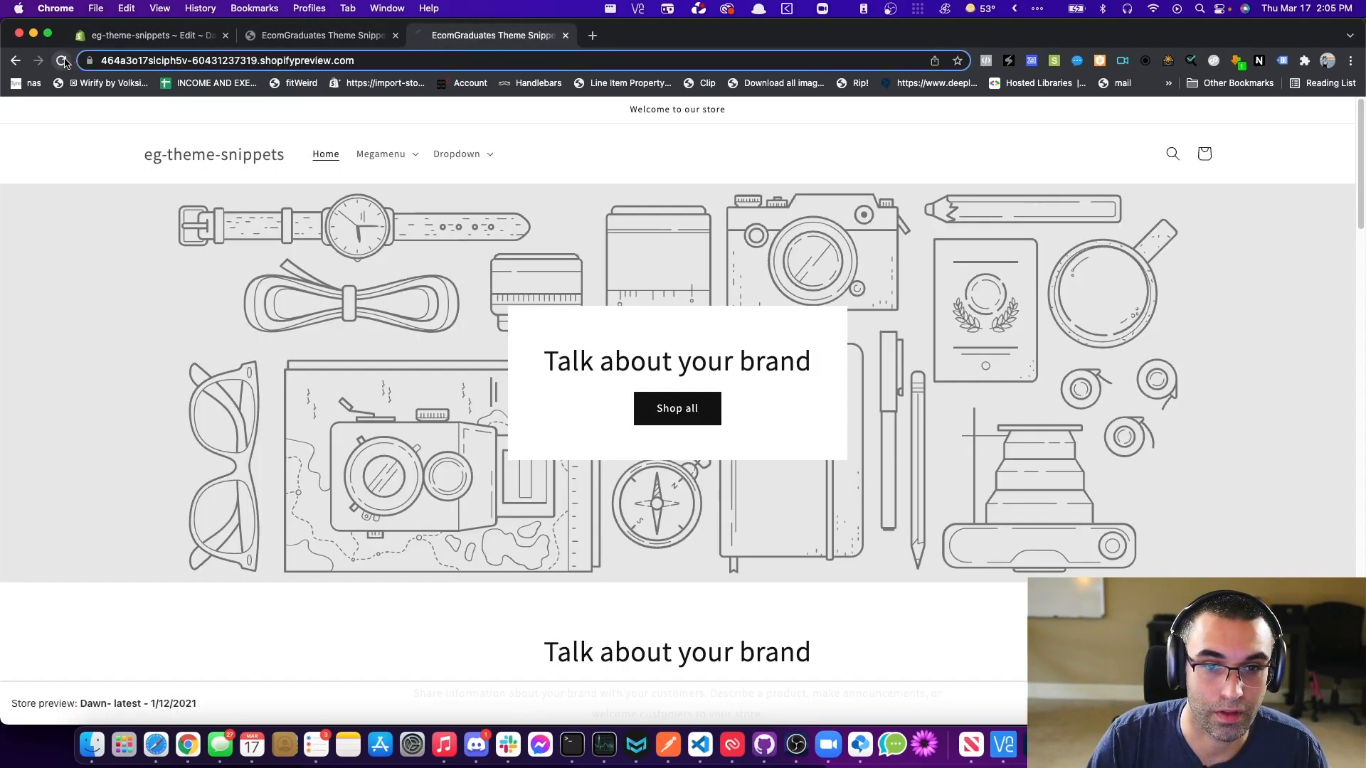
{"action": "left_click", "coordinate": [411, 163]}
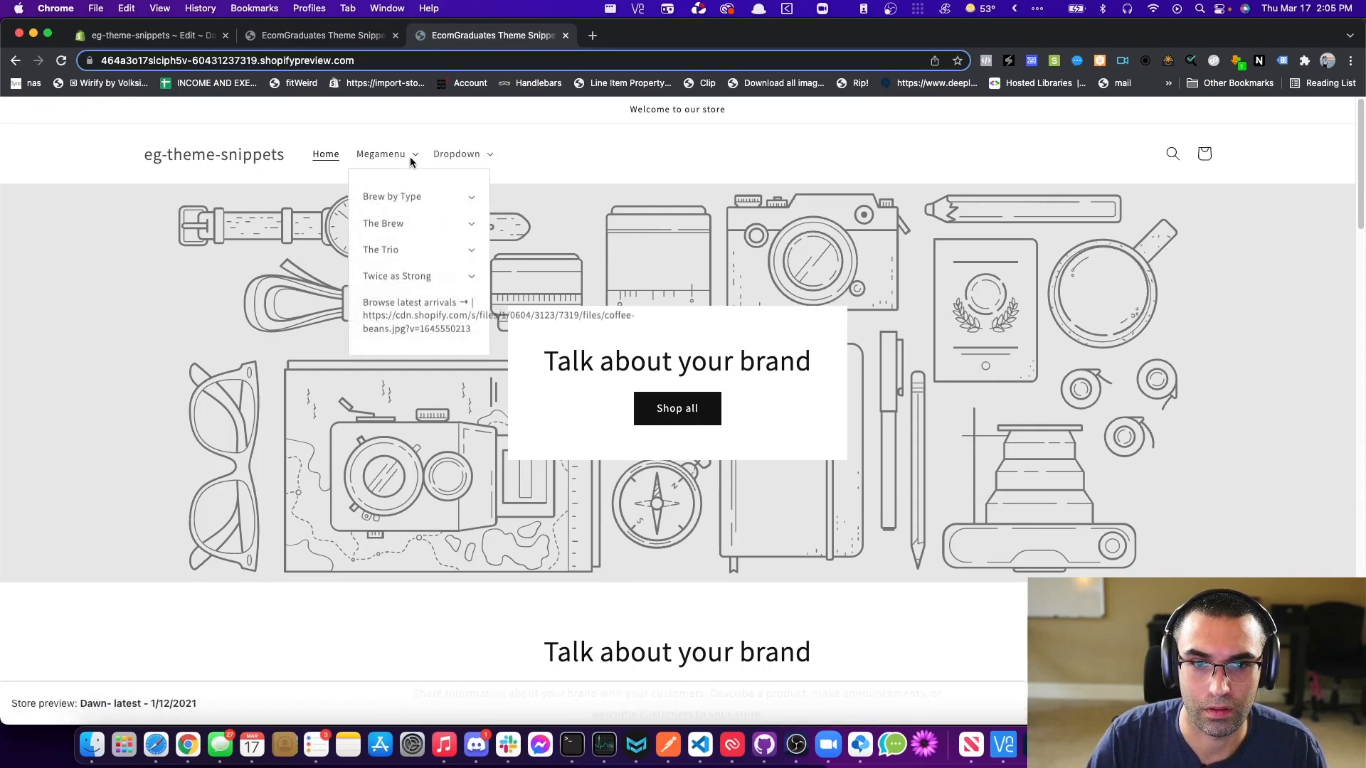
- Show the store preview in the responsive mobile layout, check the Megamenu submenu in the menu drawer, and close the drawer
{"action": "left_click", "coordinate": [560, 150]}
{"action": "right_click", "coordinate": [561, 151]}
{"action": "left_click", "coordinate": [584, 385]}
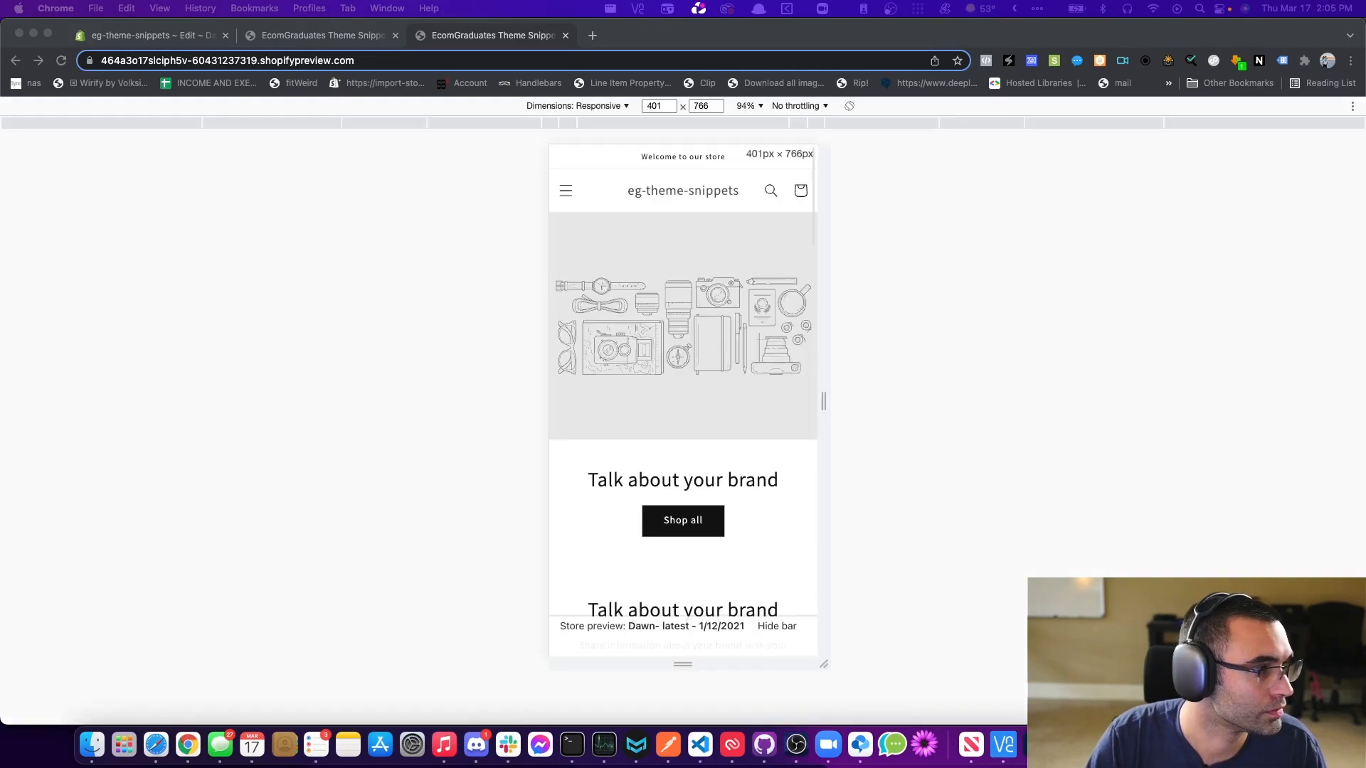
{"action": "left_click", "coordinate": [566, 190]}
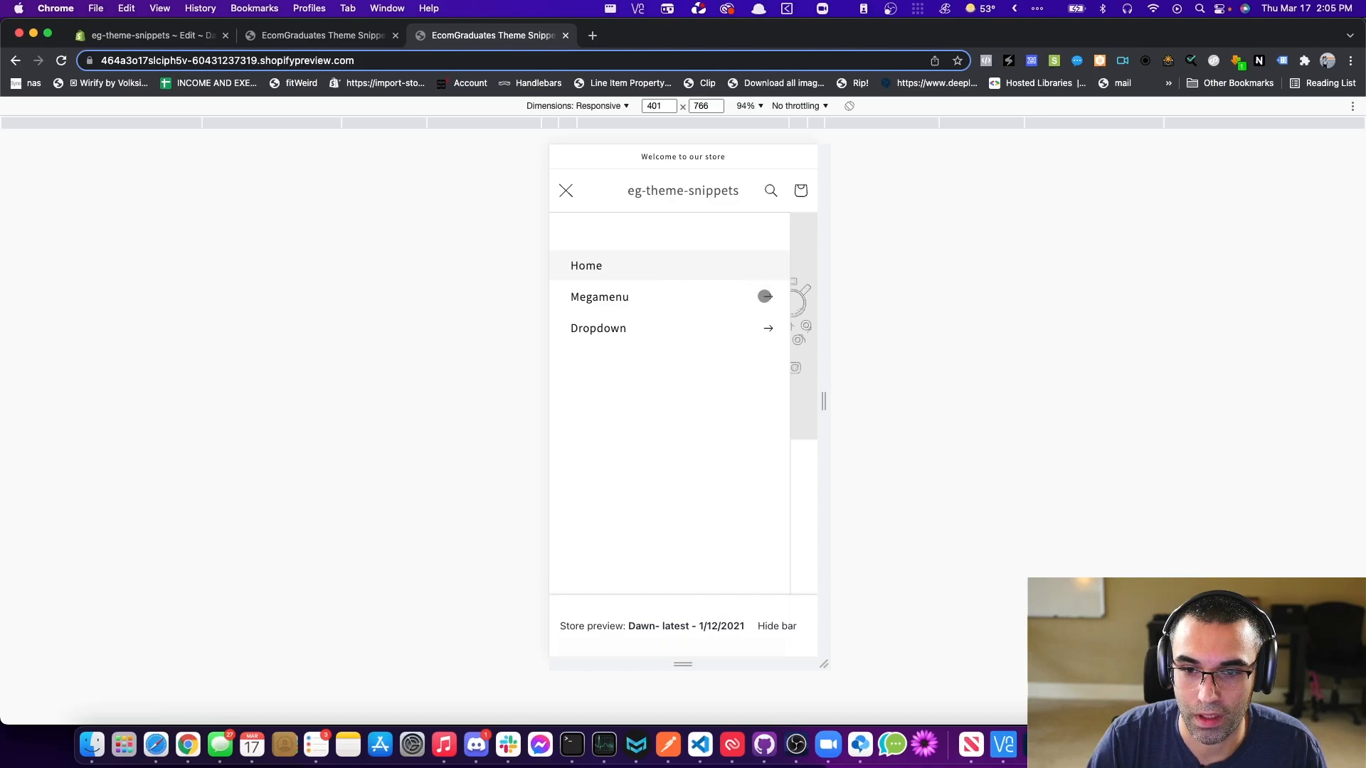
{"action": "left_click", "coordinate": [762, 296]}
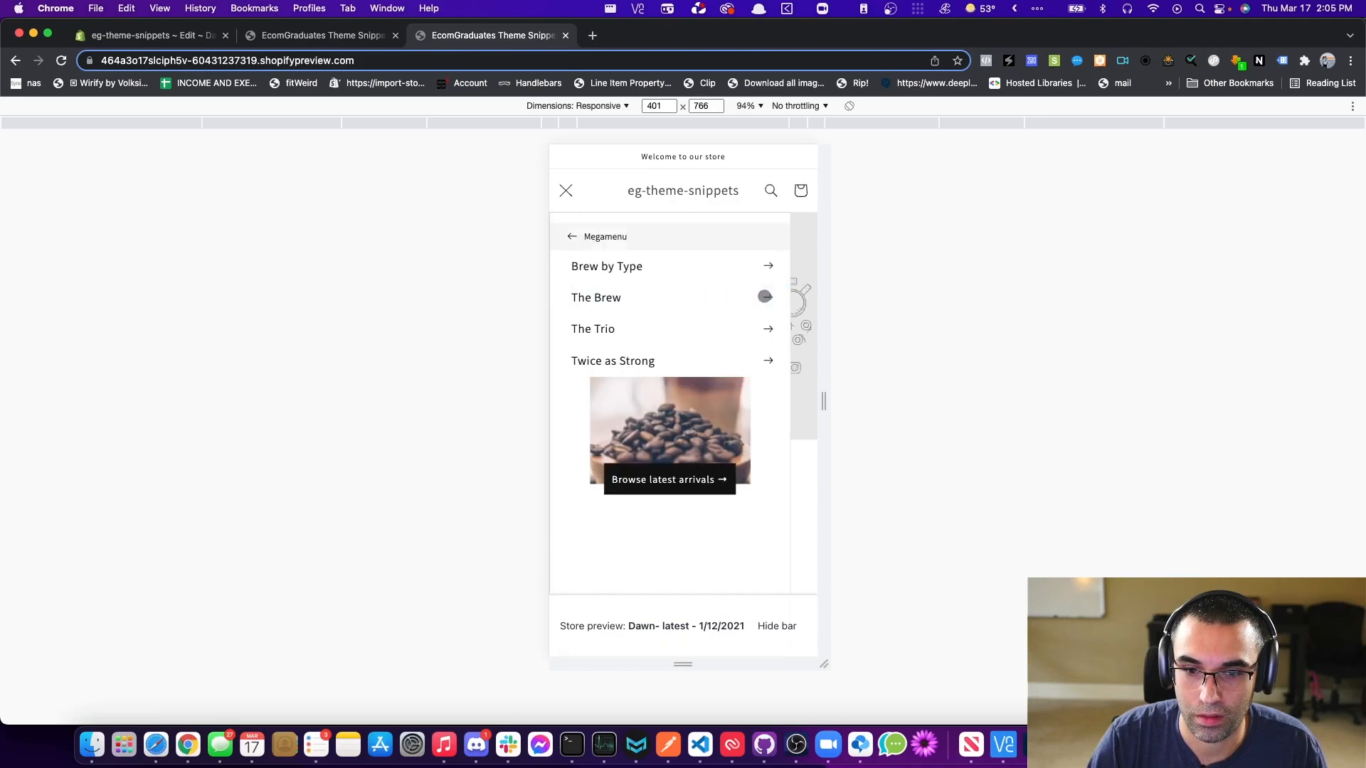
{"action": "left_click", "coordinate": [569, 235]}
{"action": "left_click", "coordinate": [564, 191]}
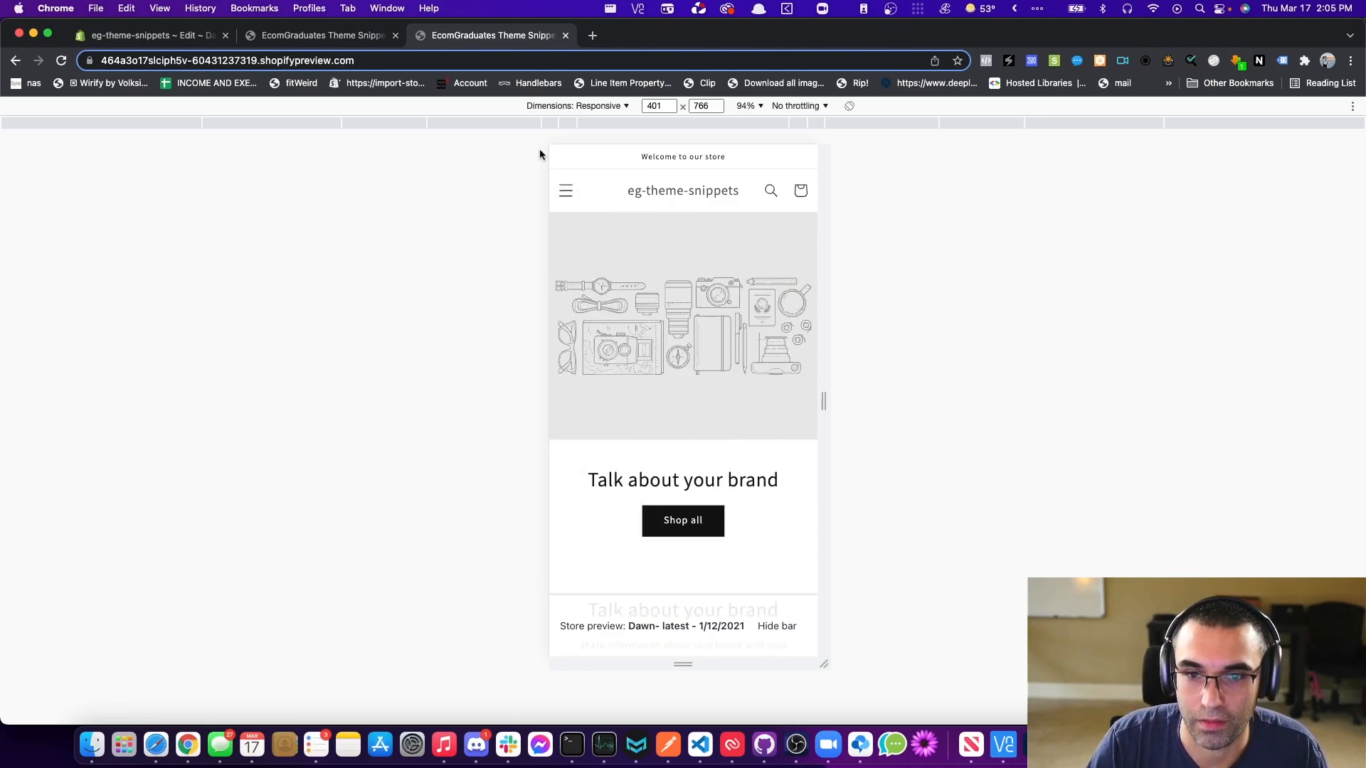
- Return the store preview to the desktop layout and go back to the header.liquid code
{"action": "key", "text": "ctrl+Up"}
{"action": "key", "text": "ctrl+Up"}
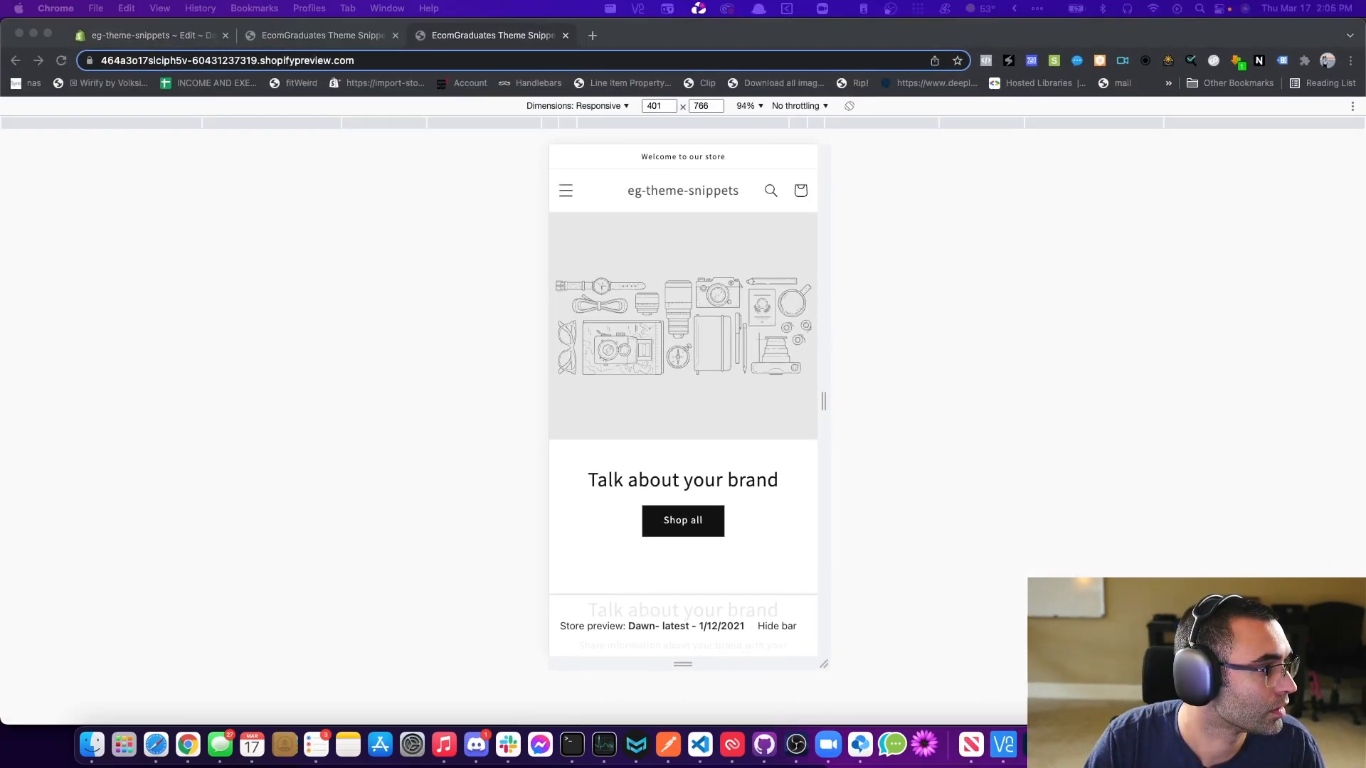
{"action": "right_click", "coordinate": [574, 325]}
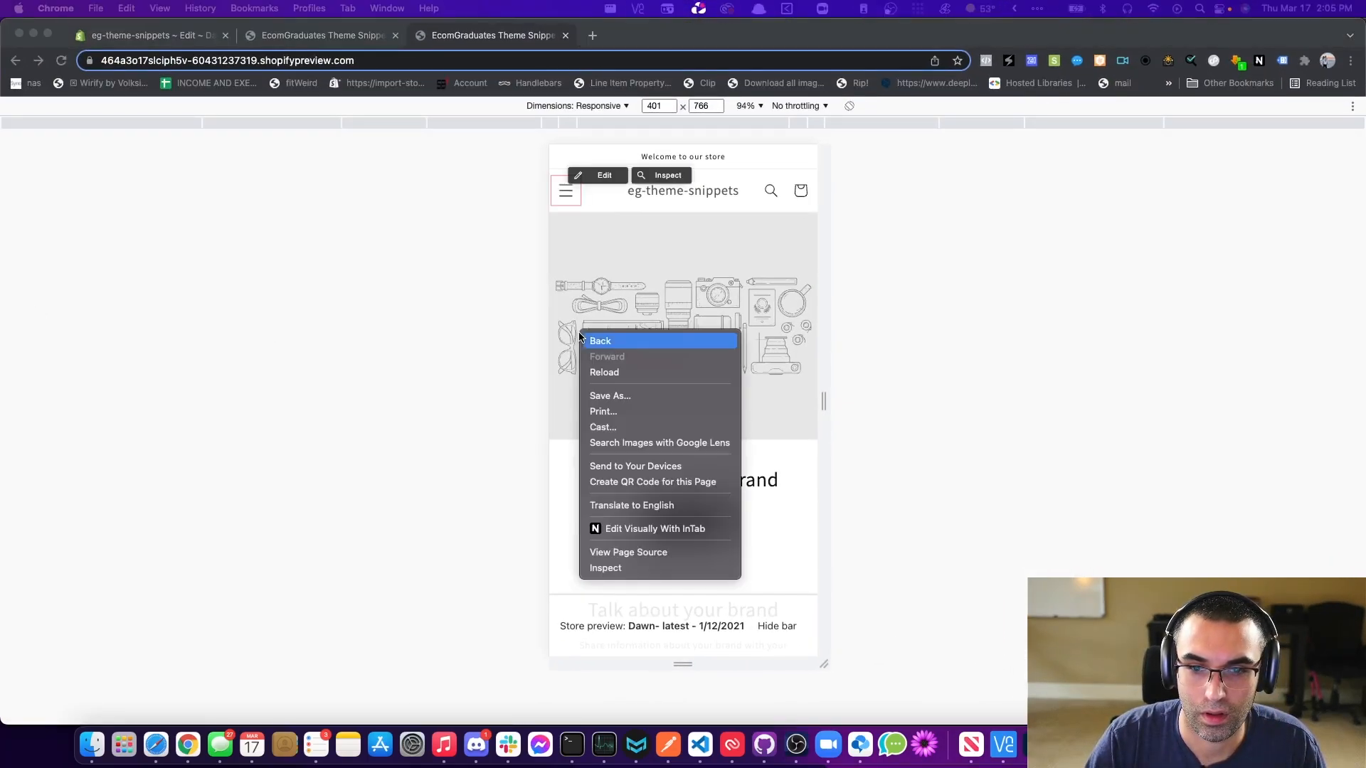
{"action": "left_click", "coordinate": [632, 569]}
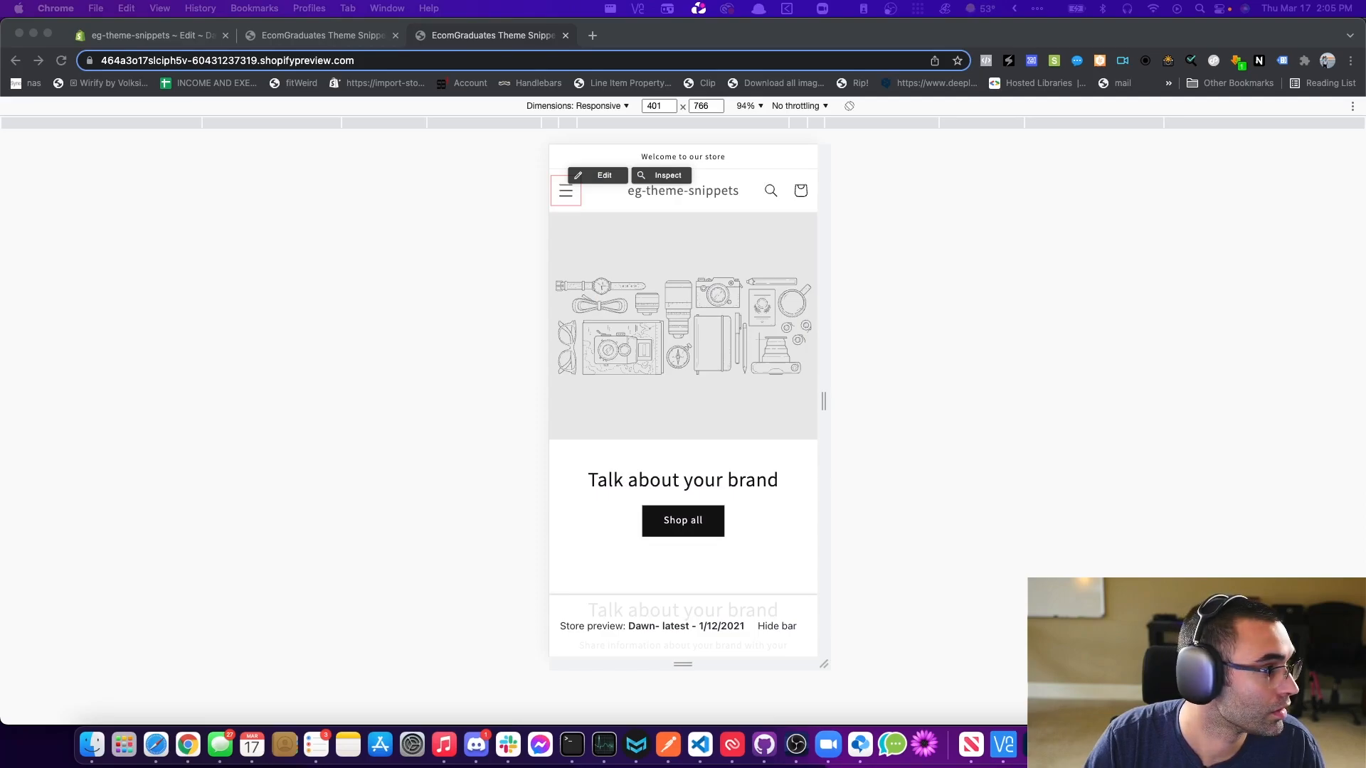
{"action": "key", "text": "super+shift+m"}
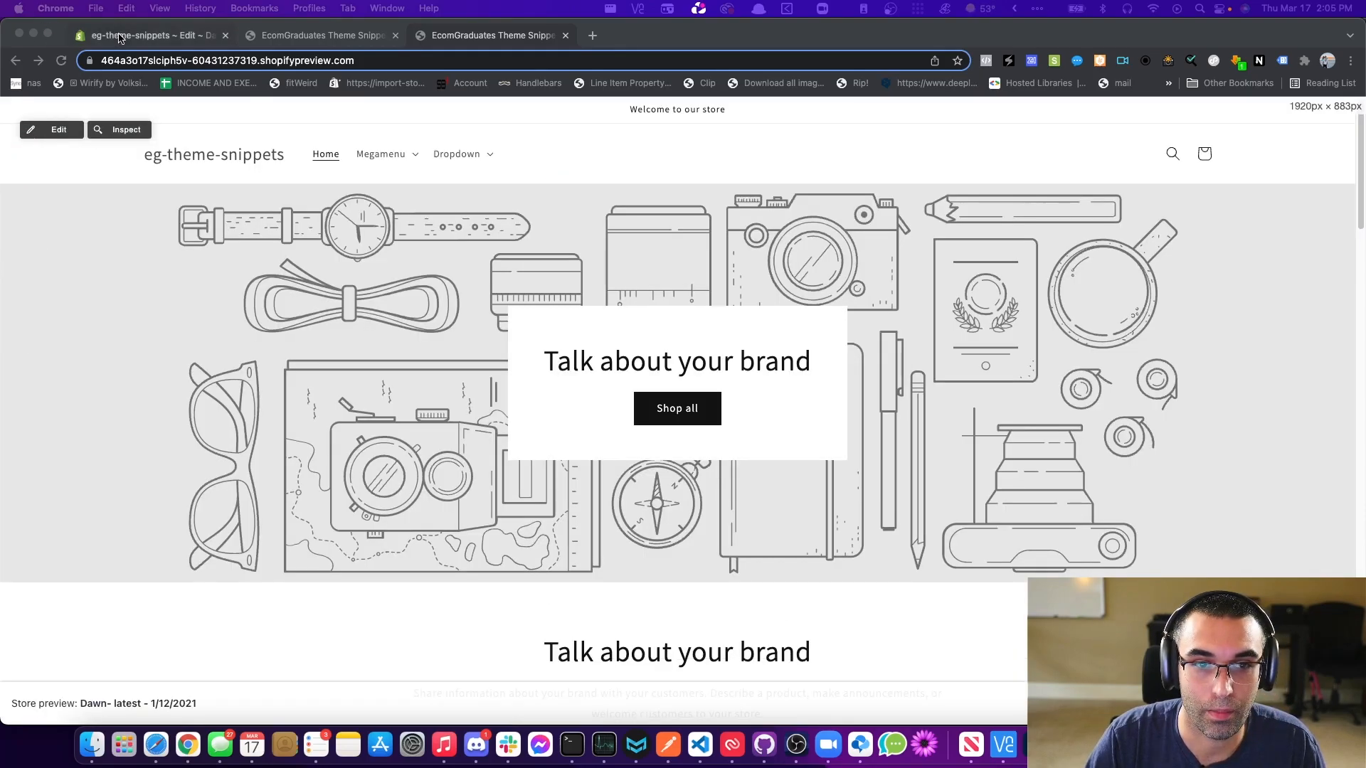
{"action": "left_click", "coordinate": [120, 36]}
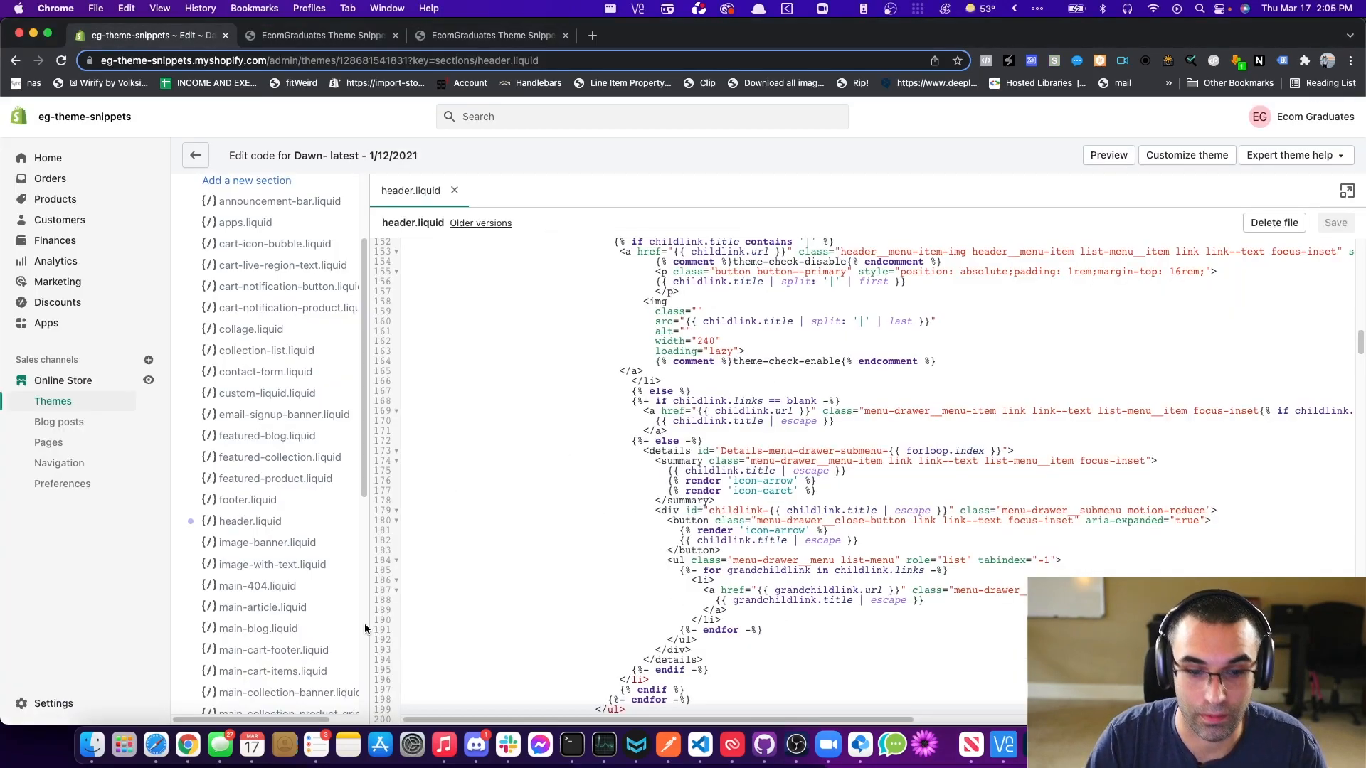
- Copy the search line <nav class="header__inline-menu"> from the "Find (around line 369)" section of the Dawn Mega menu instructions
{"action": "mouse_move", "coordinate": [232, 738]}
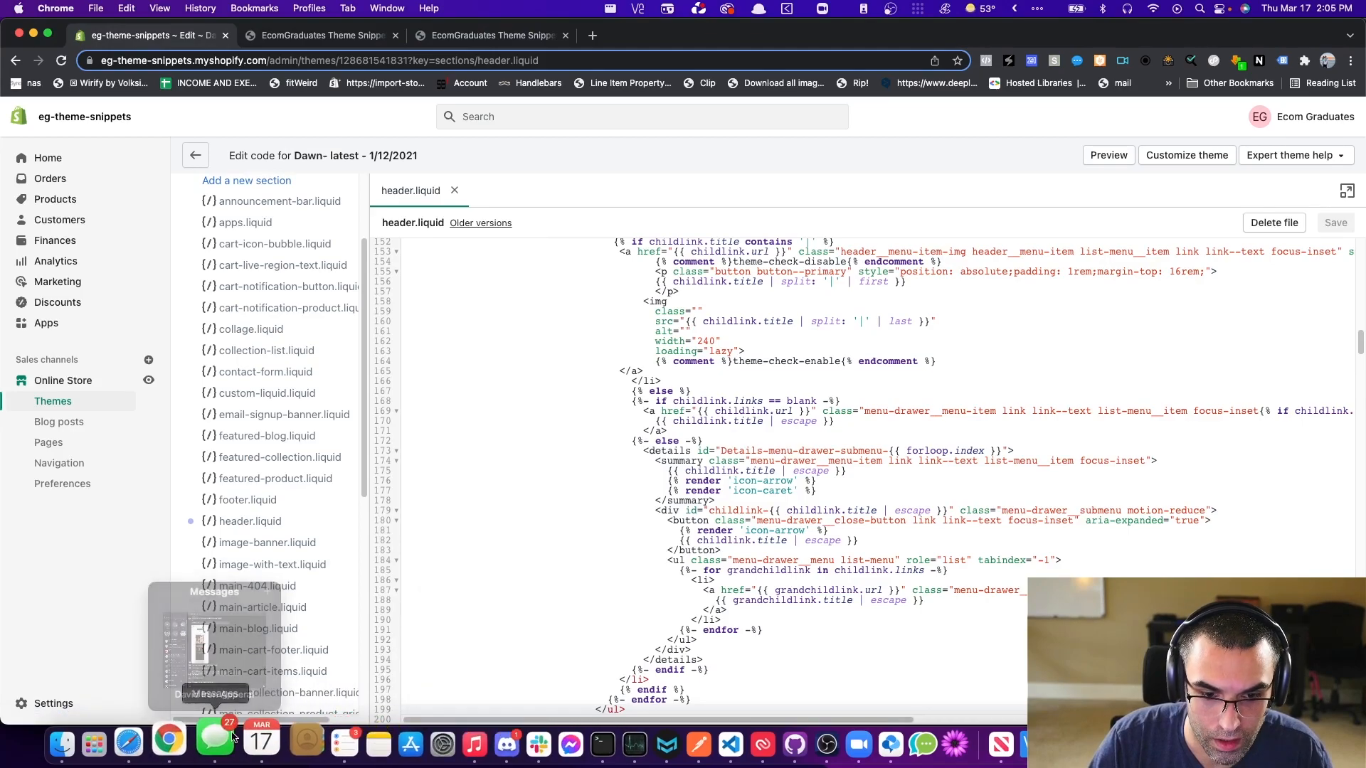
{"action": "mouse_move", "coordinate": [174, 739]}
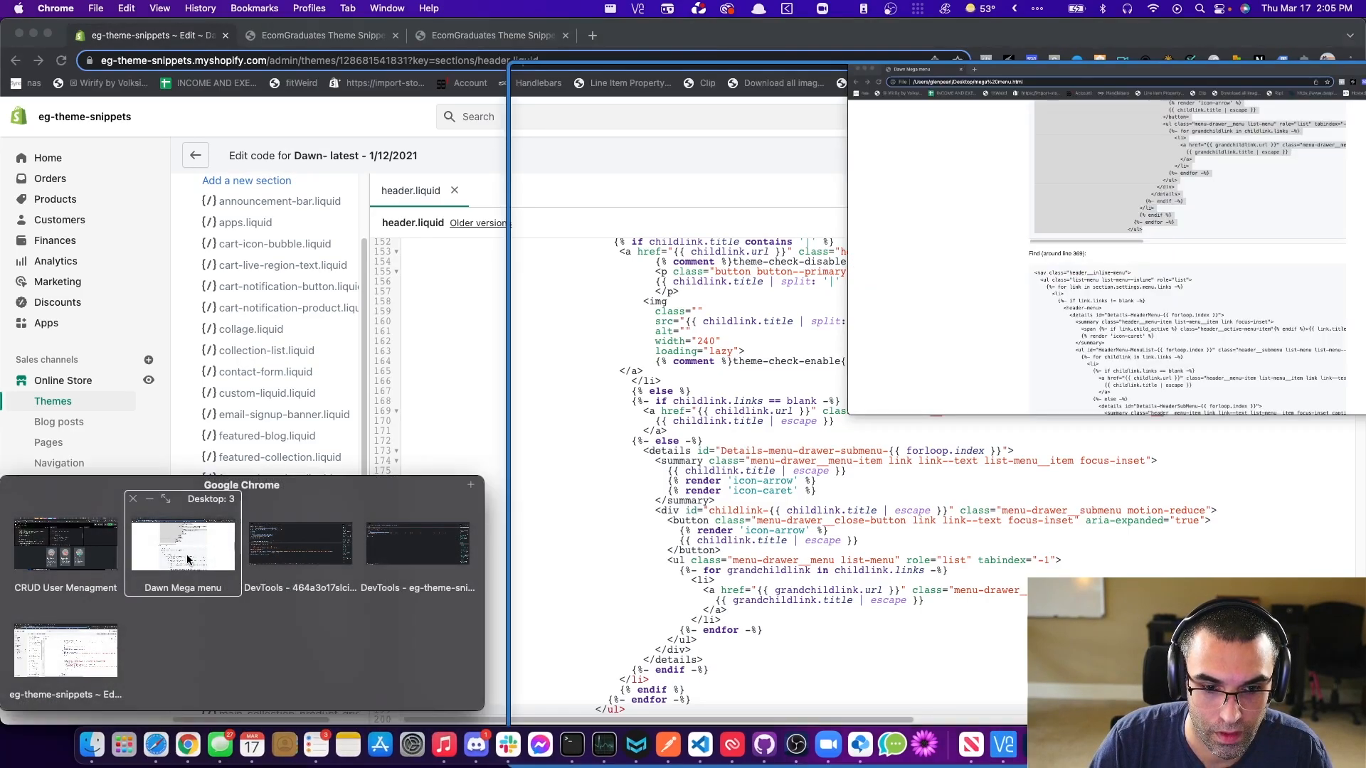
{"action": "left_click", "coordinate": [189, 559]}
{"action": "scroll", "coordinate": [1069, 411], "scroll_direction": "down", "scroll_amount": 4}
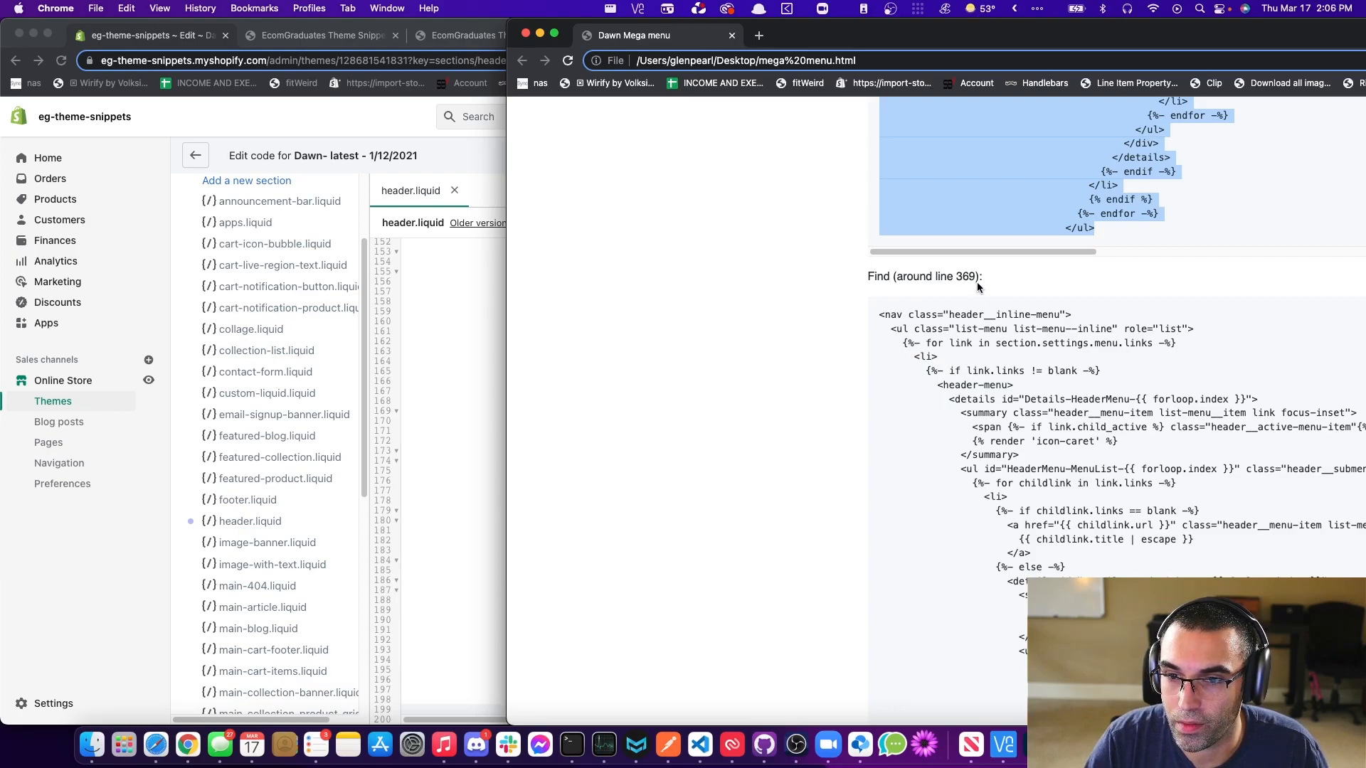
{"action": "scroll", "coordinate": [1063, 313], "scroll_direction": "down", "scroll_amount": 1}
{"action": "left_click_drag", "start_coordinate": [1076, 315], "coordinate": [873, 313]}
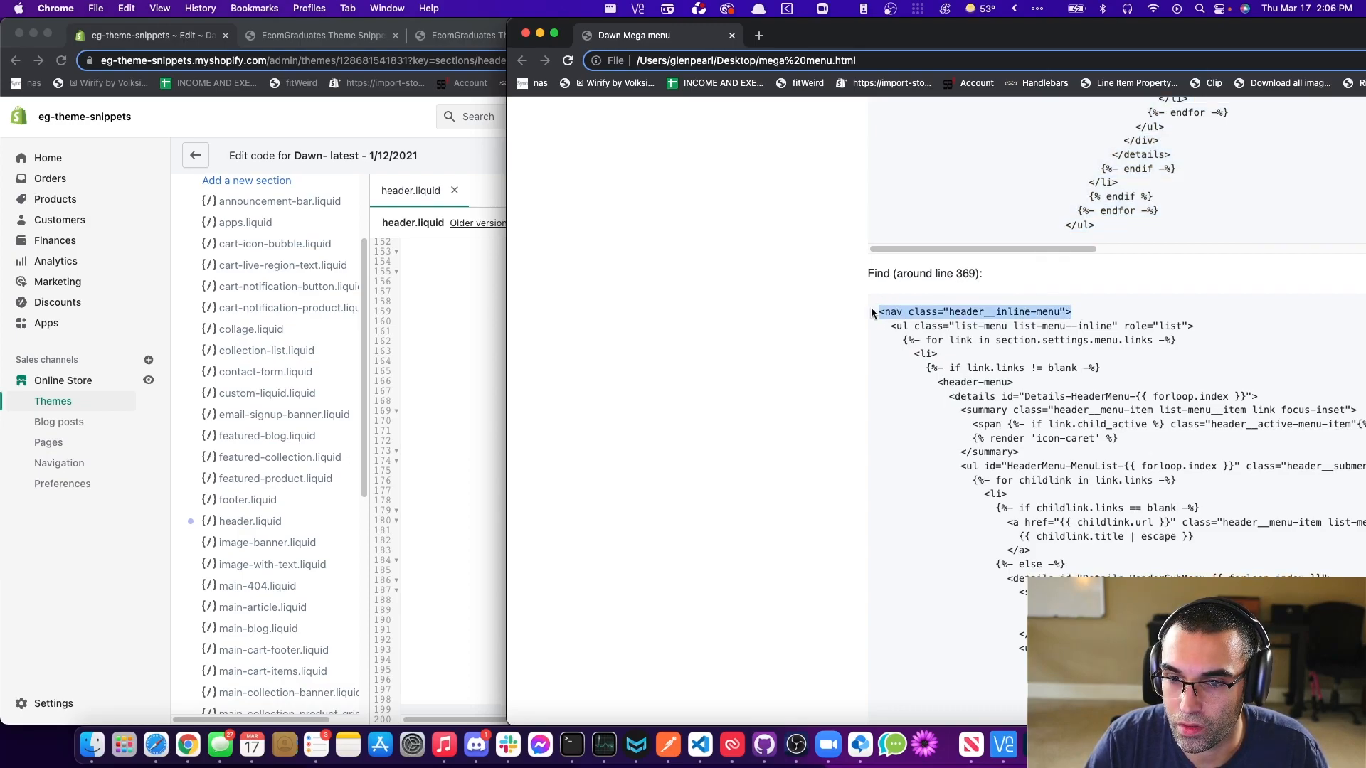
{"action": "right_click", "coordinate": [899, 311]}
{"action": "left_click", "coordinate": [920, 344]}
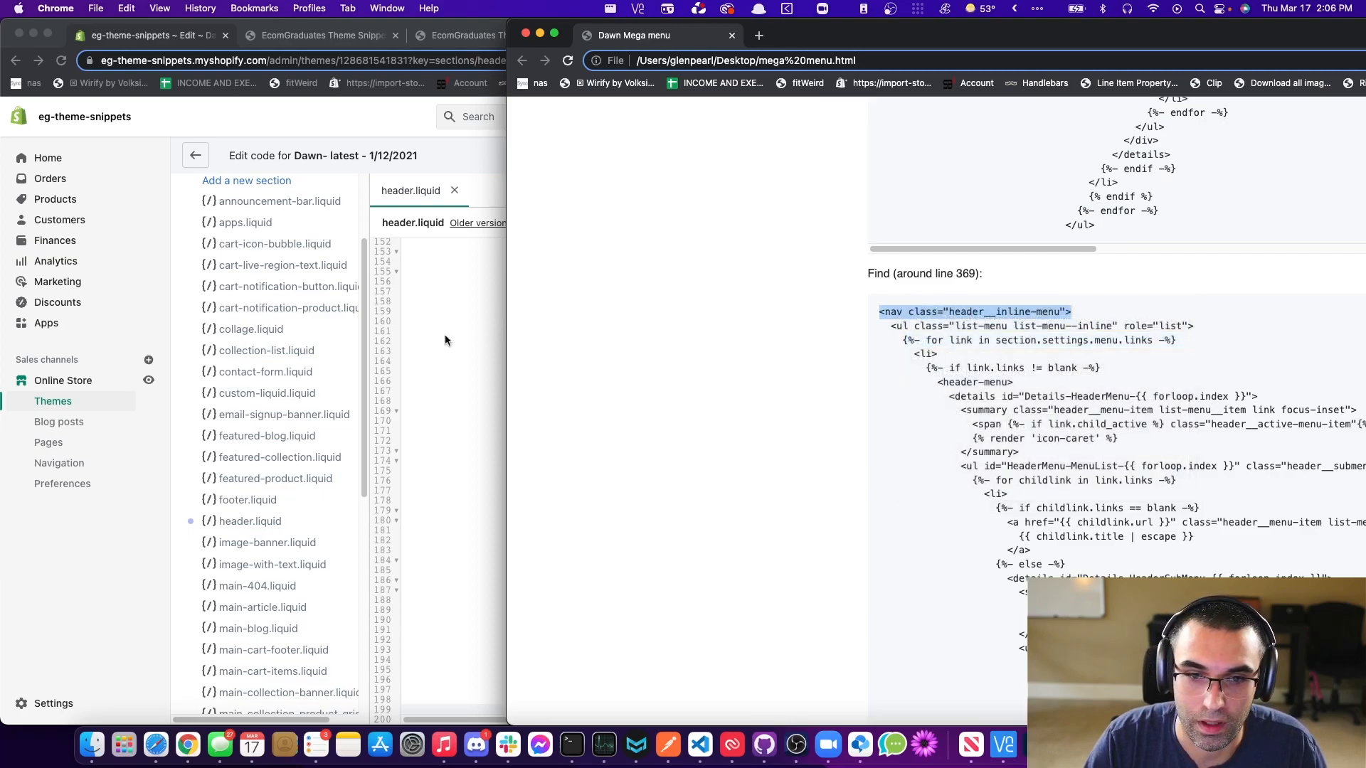
- Search header.liquid for <nav class="header__inline-menu">
{"action": "left_click", "coordinate": [445, 334]}
{"action": "key", "text": "super+f"}
{"action": "left_click", "coordinate": [553, 360]}
{"action": "left_click", "coordinate": [955, 87]}
{"action": "left_click", "coordinate": [559, 341]}
{"action": "key", "text": "super+f"}
{"action": "key", "text": "super+v"}
{"action": "key", "text": "Return"}
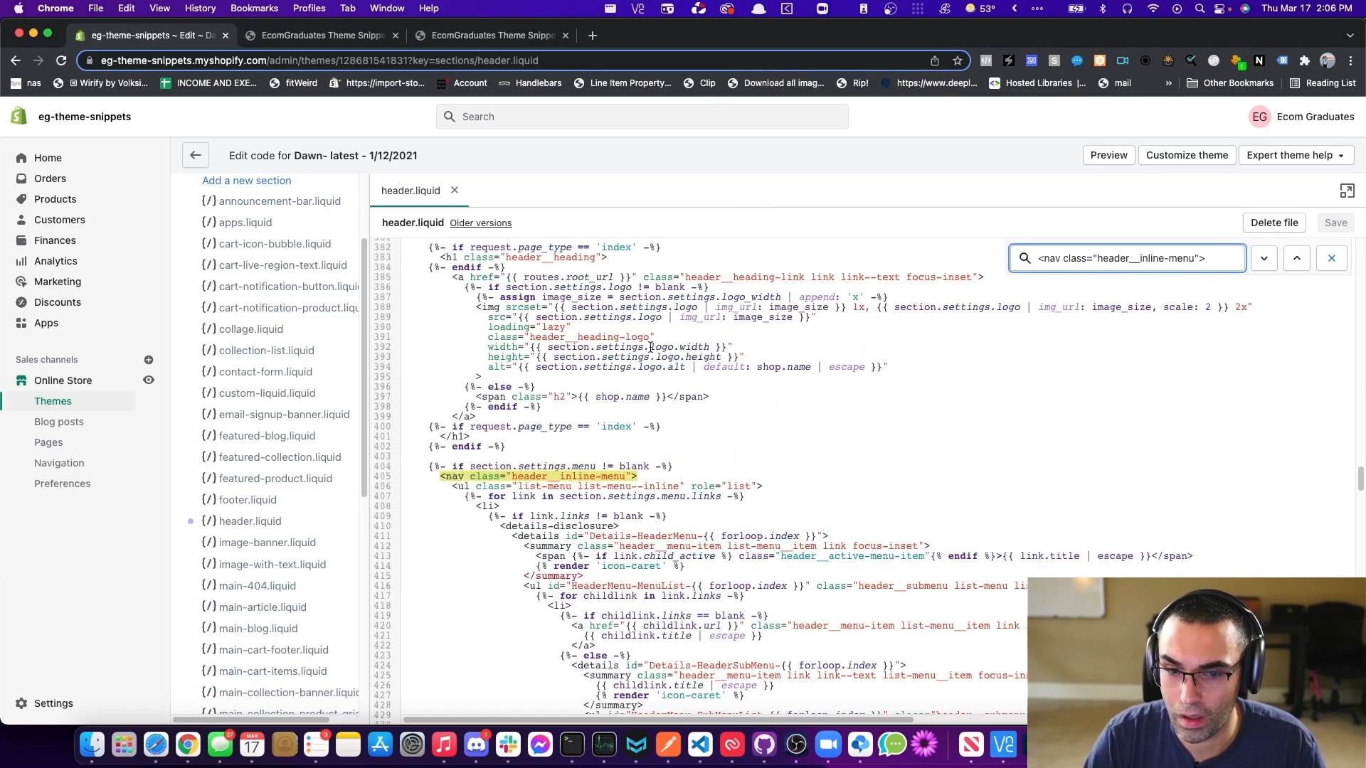
- Delete the whole header__inline-menu nav block, from <nav> on line 405 through </nav> on line 453, in header.liquid
{"action": "left_click", "coordinate": [448, 479]}
{"action": "scroll", "coordinate": [448, 478], "scroll_direction": "down", "scroll_amount": 5}
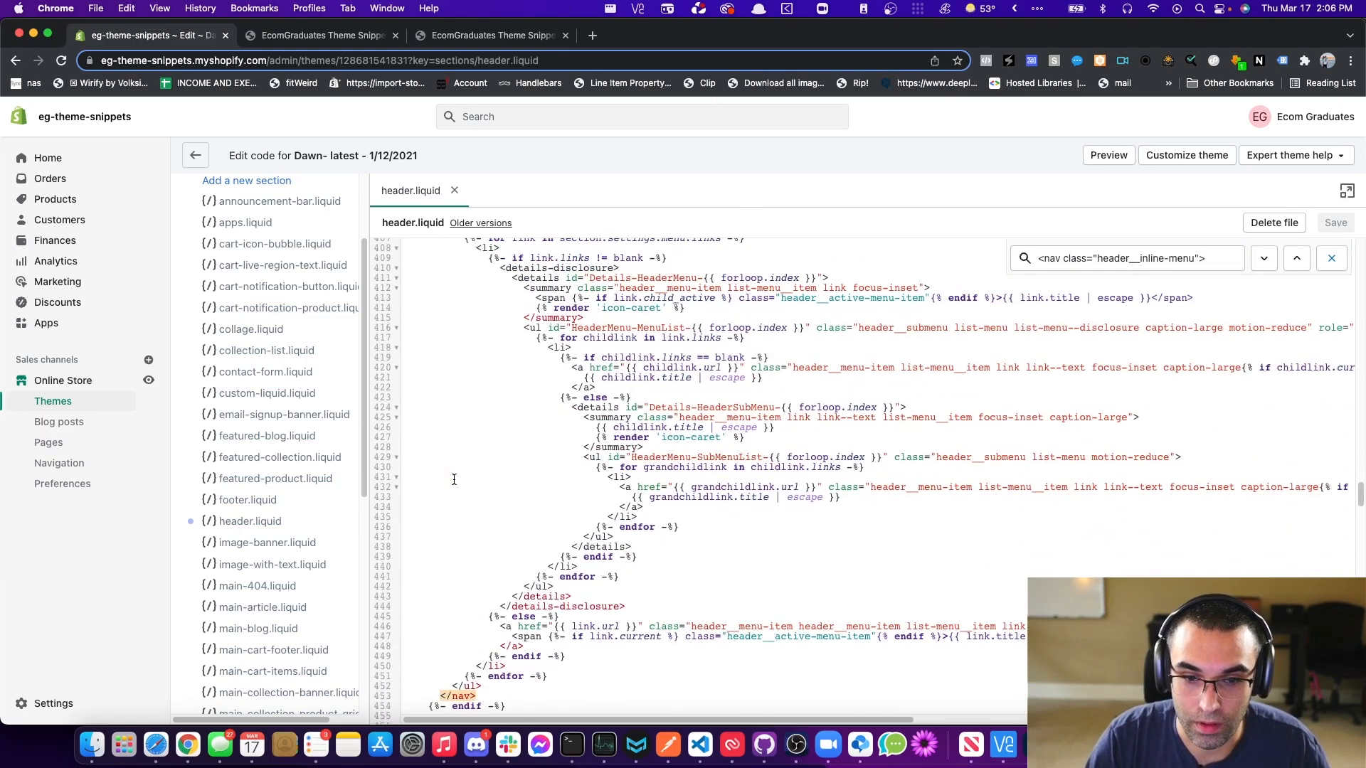
{"action": "left_click_drag", "start_coordinate": [478, 674], "coordinate": [357, 262]}
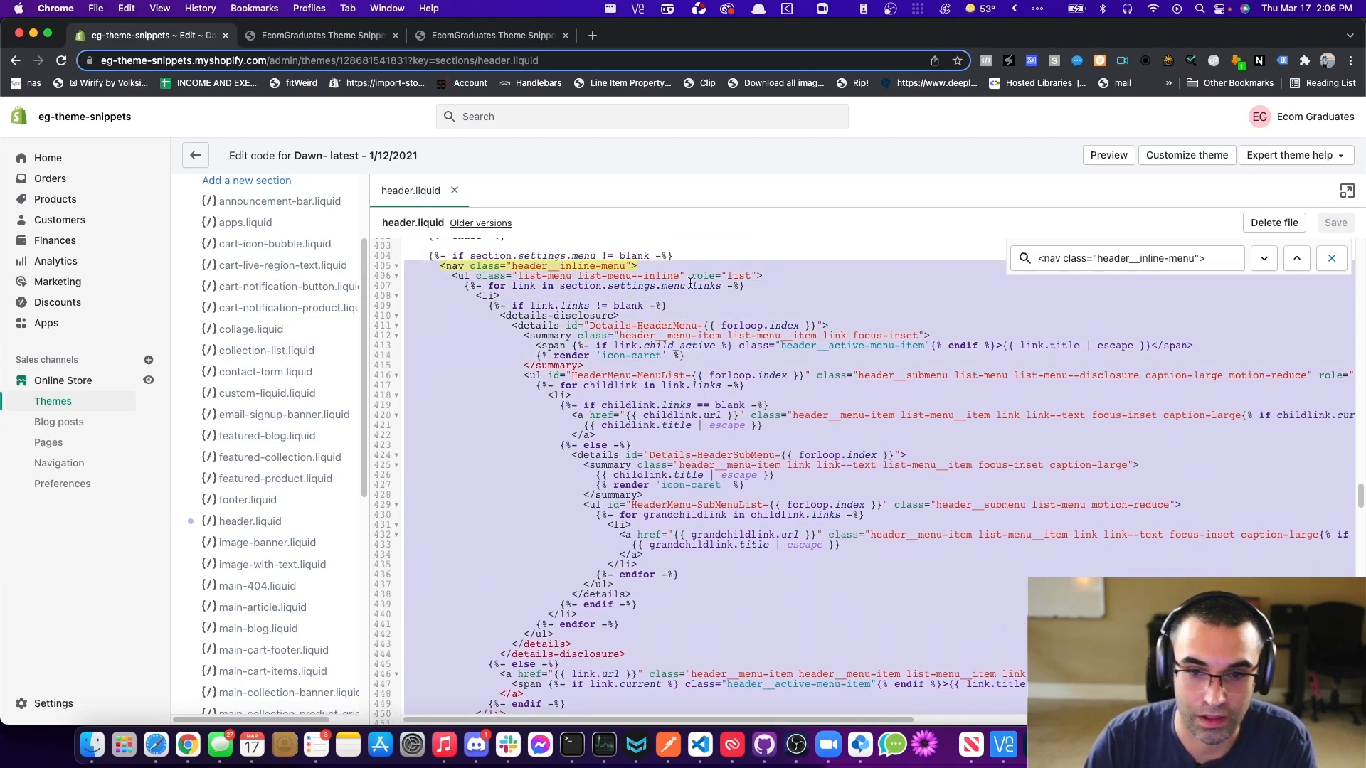
{"action": "key", "text": "BackSpace"}
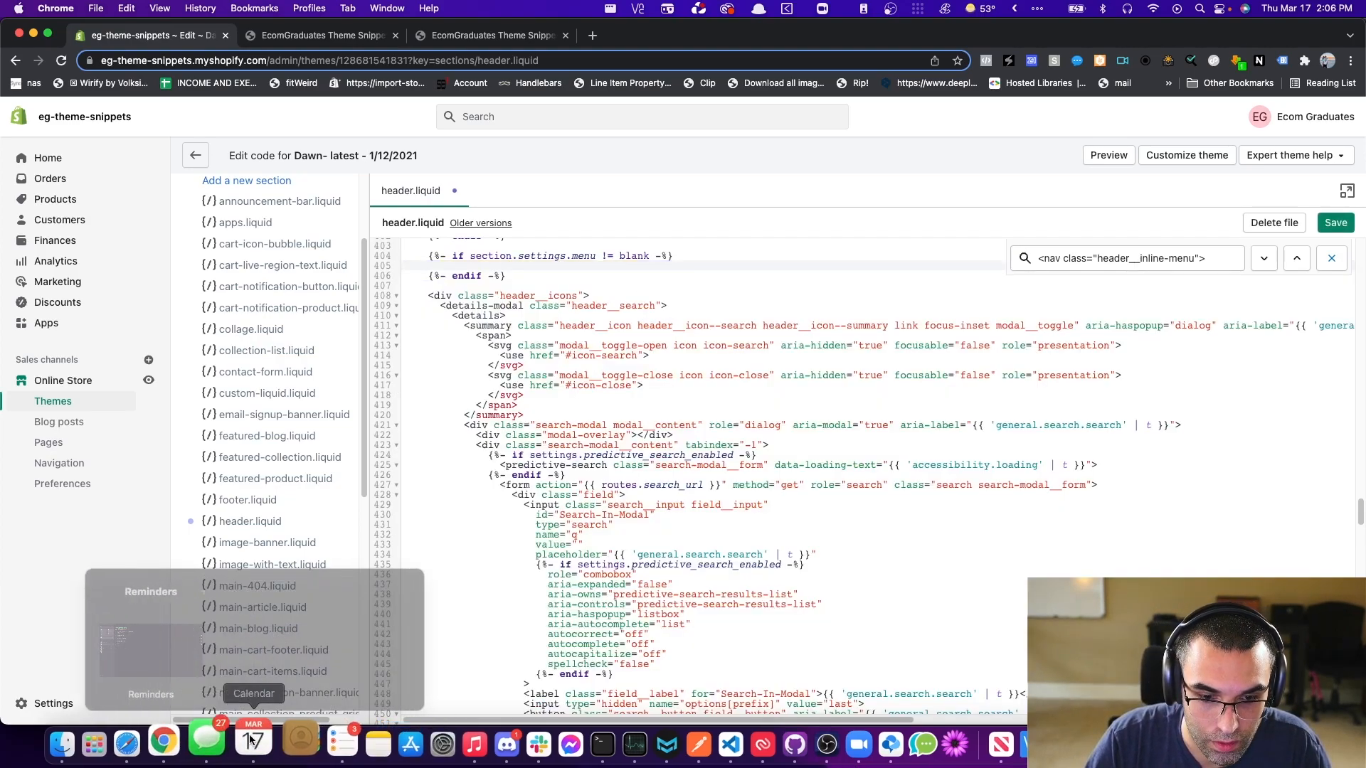
- Copy the replacement header__inline-menu nav block from the Dawn Mega menu instructions and paste it at the empty line 405 of header.liquid
{"action": "mouse_move", "coordinate": [198, 742]}
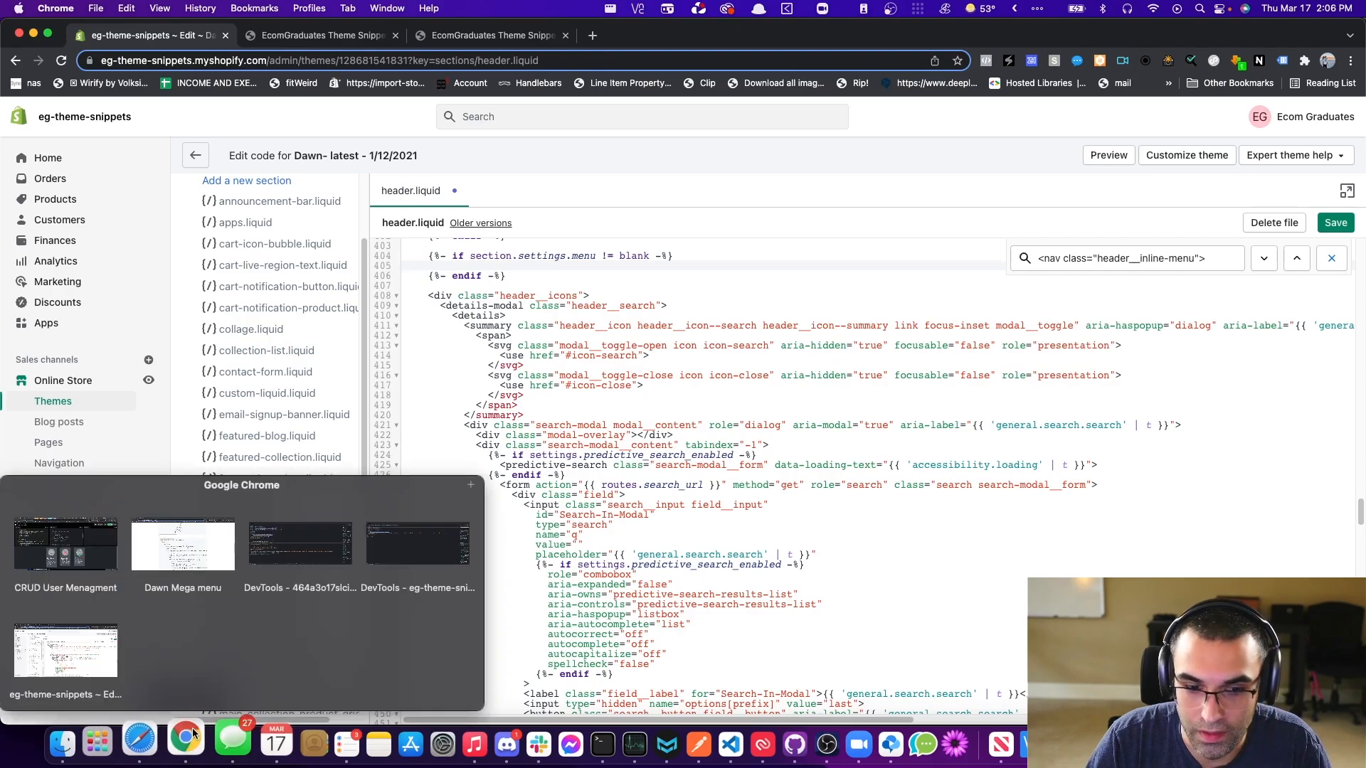
{"action": "left_click", "coordinate": [188, 596]}
{"action": "scroll", "coordinate": [1006, 421], "scroll_direction": "down", "scroll_amount": 5}
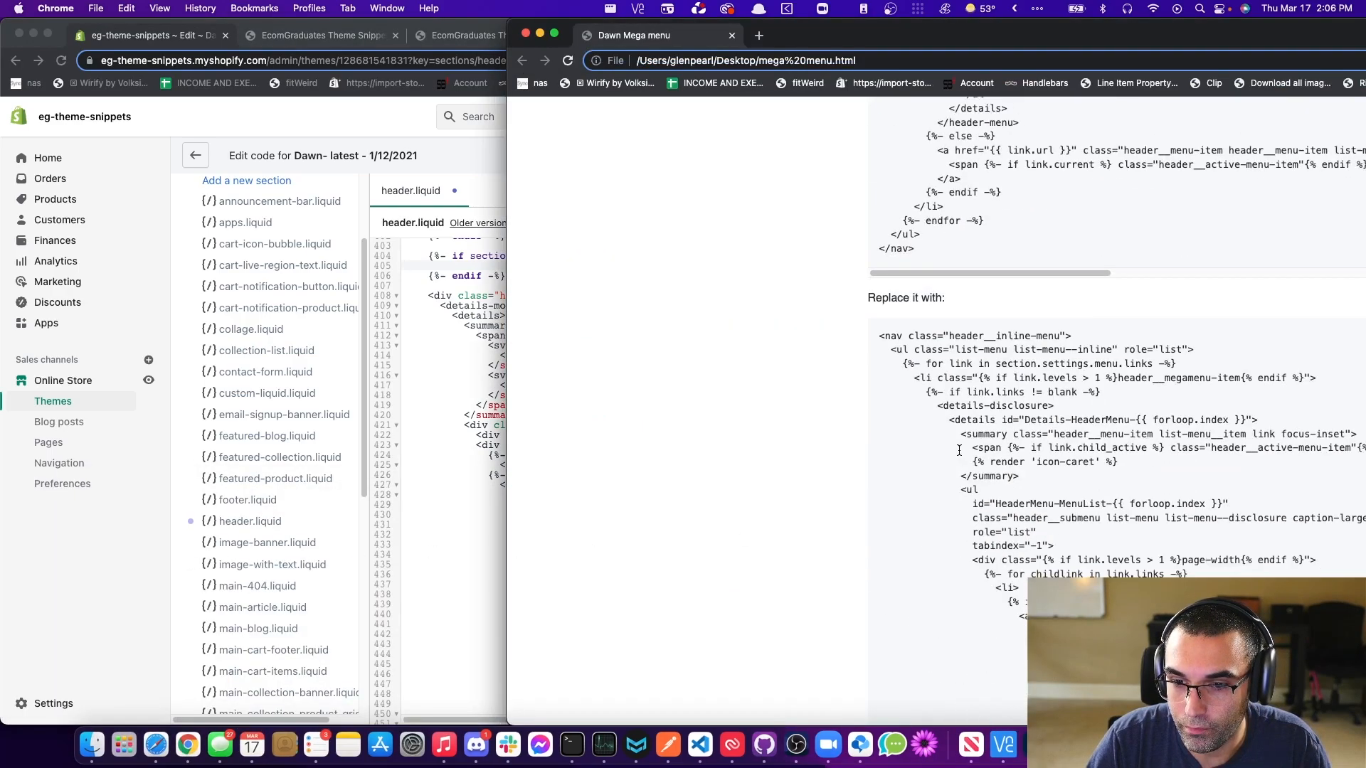
{"action": "left_click_drag", "start_coordinate": [877, 309], "coordinate": [914, 659]}
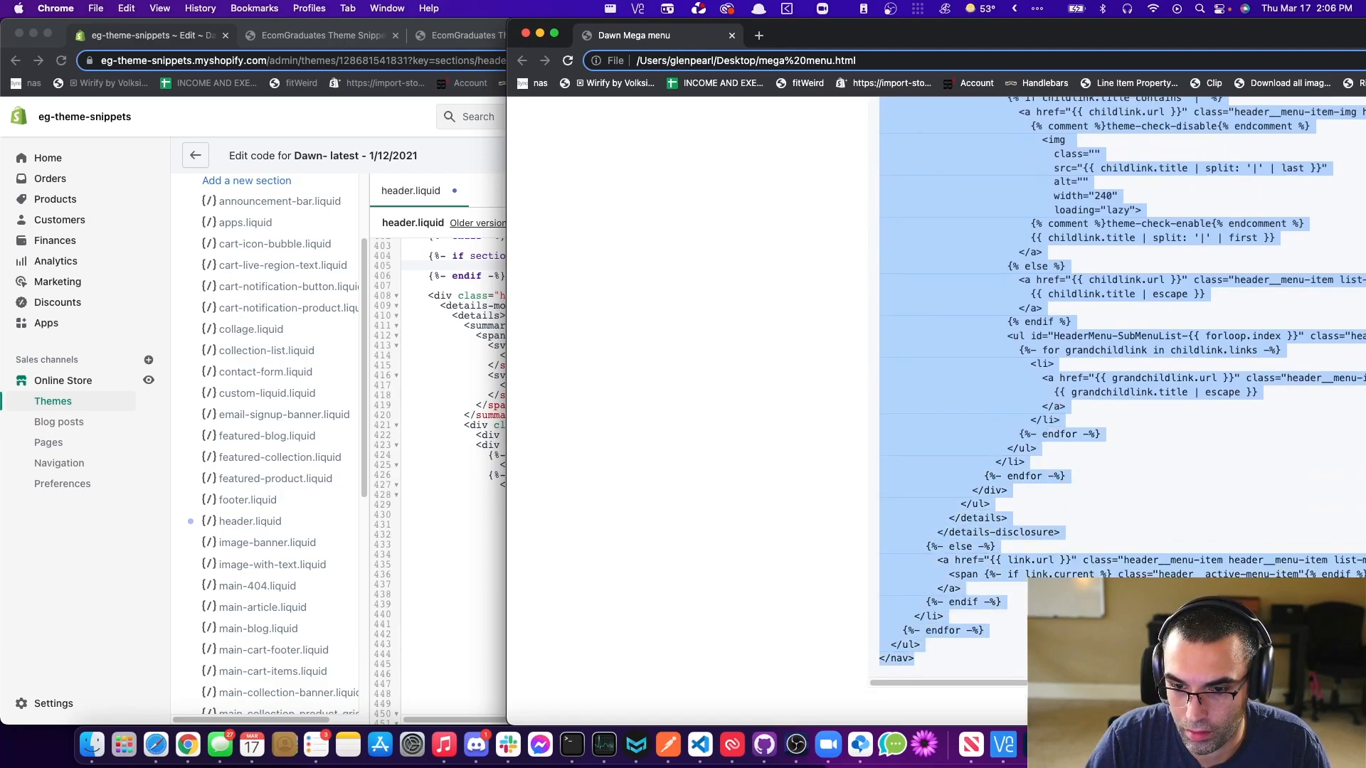
{"action": "key", "text": "super+c"}
{"action": "left_click", "coordinate": [456, 135]}
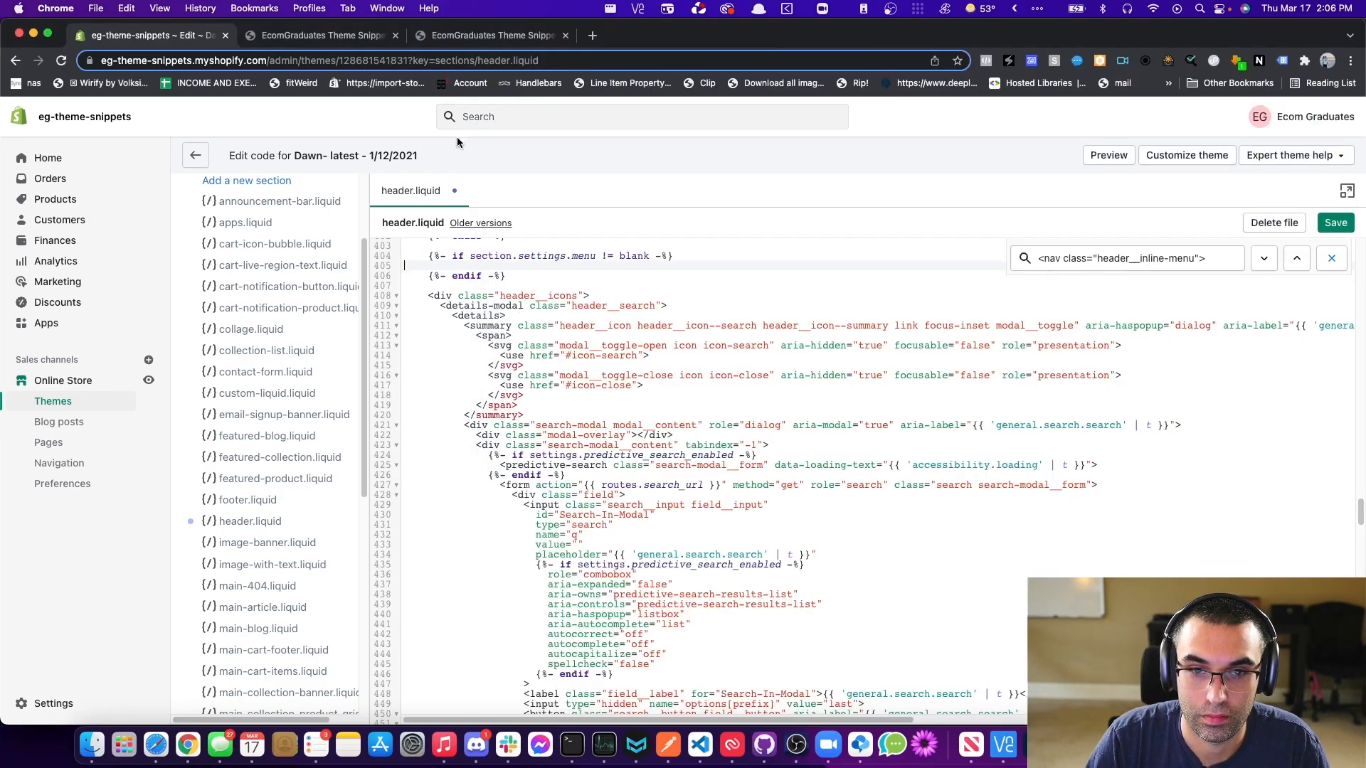
{"action": "key", "text": "super+v"}
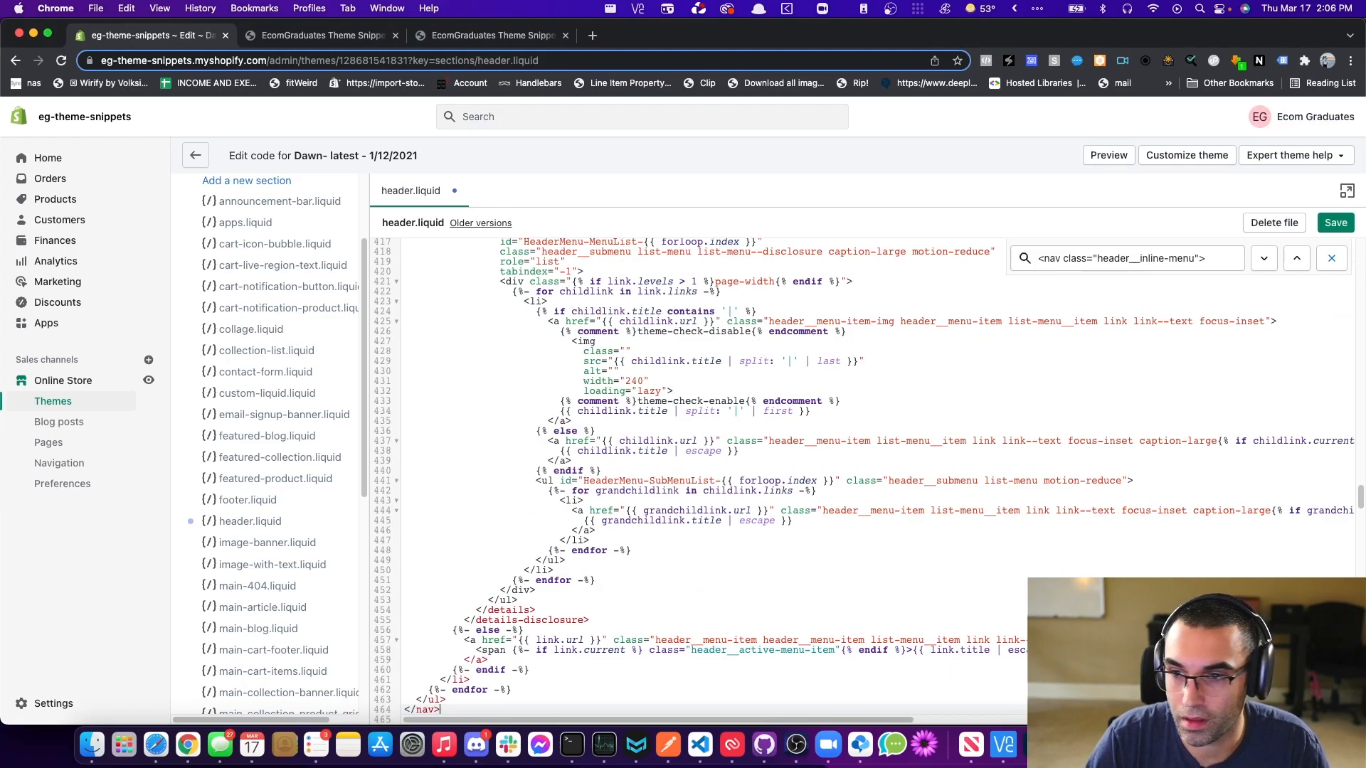
- Reload the Dawn- latest - 1/12/2021 store preview and open its Megamenu dropdown to check the new layout, then close it
{"action": "left_click", "coordinate": [498, 35]}
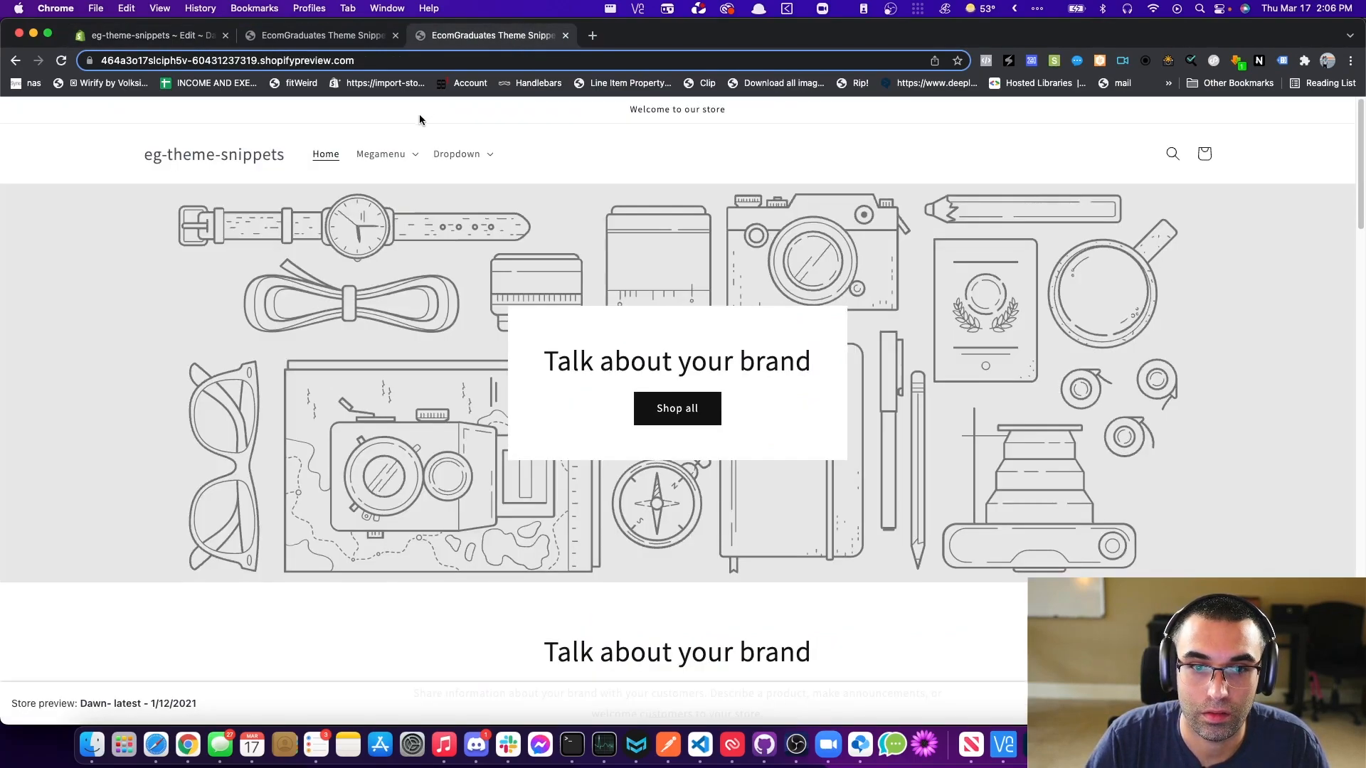
{"action": "left_click", "coordinate": [399, 155]}
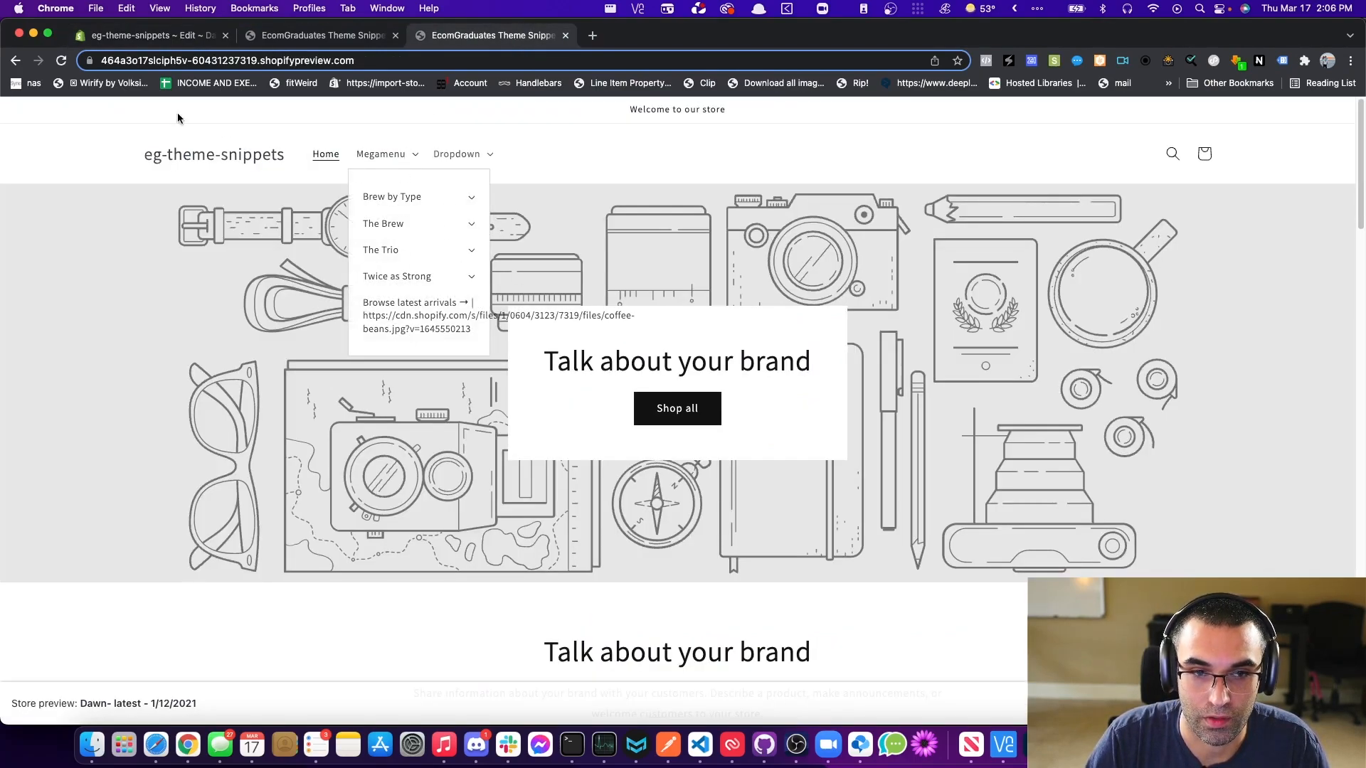
{"action": "left_click", "coordinate": [61, 61]}
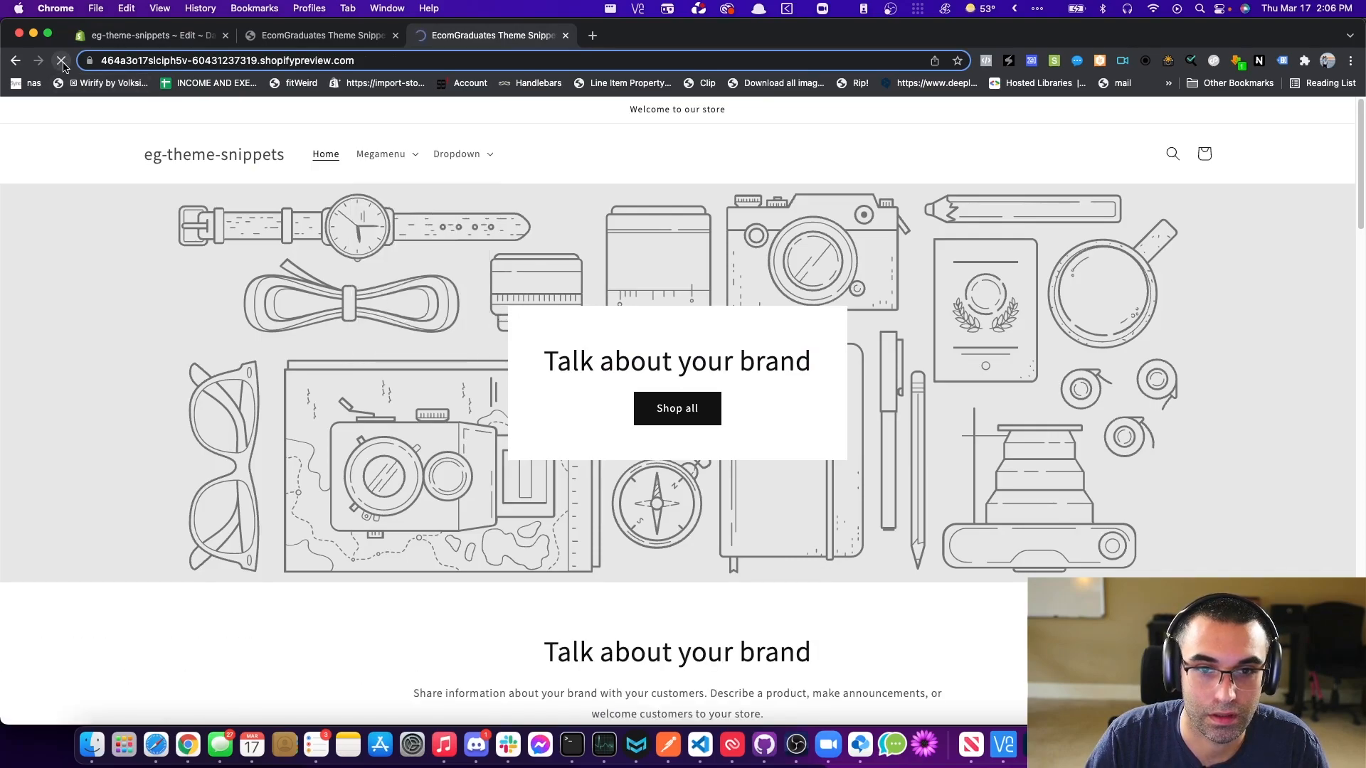
{"action": "left_click", "coordinate": [384, 155]}
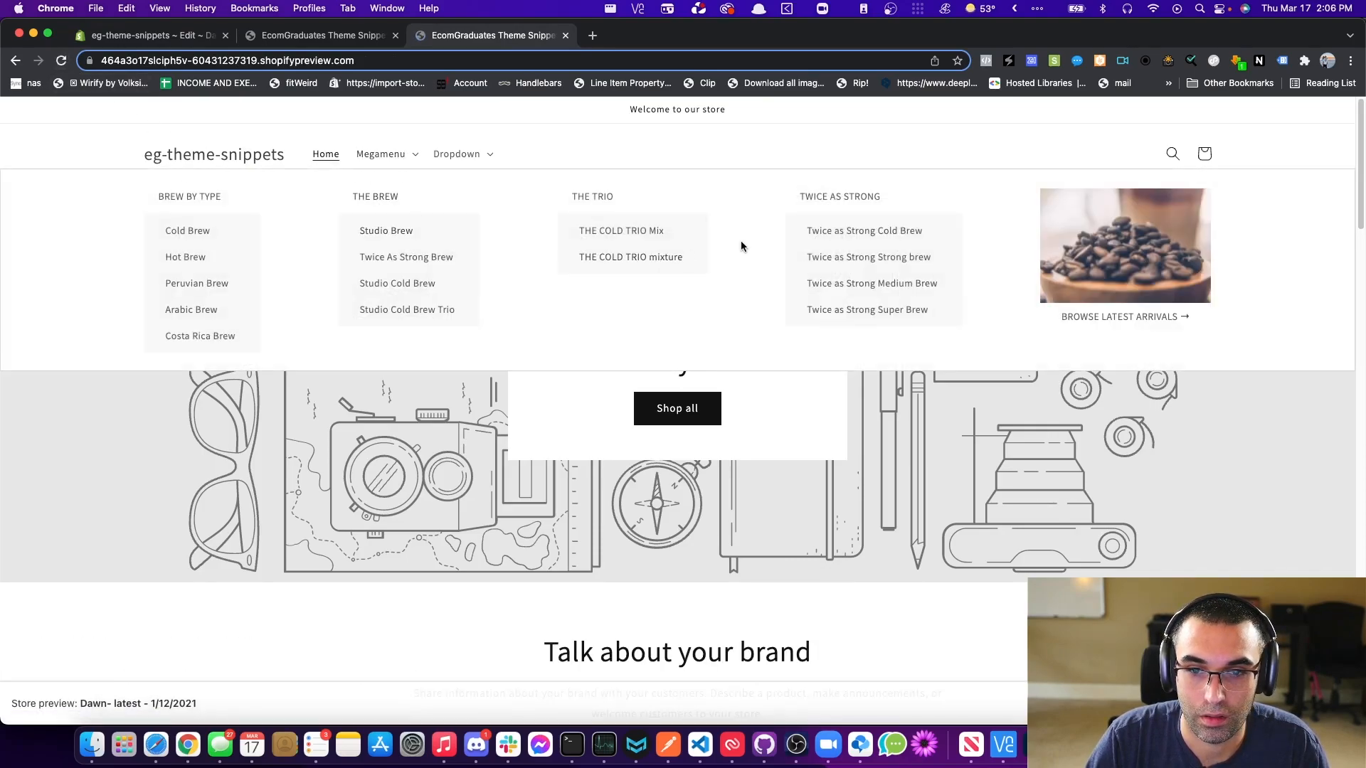
{"action": "left_click", "coordinate": [793, 161]}
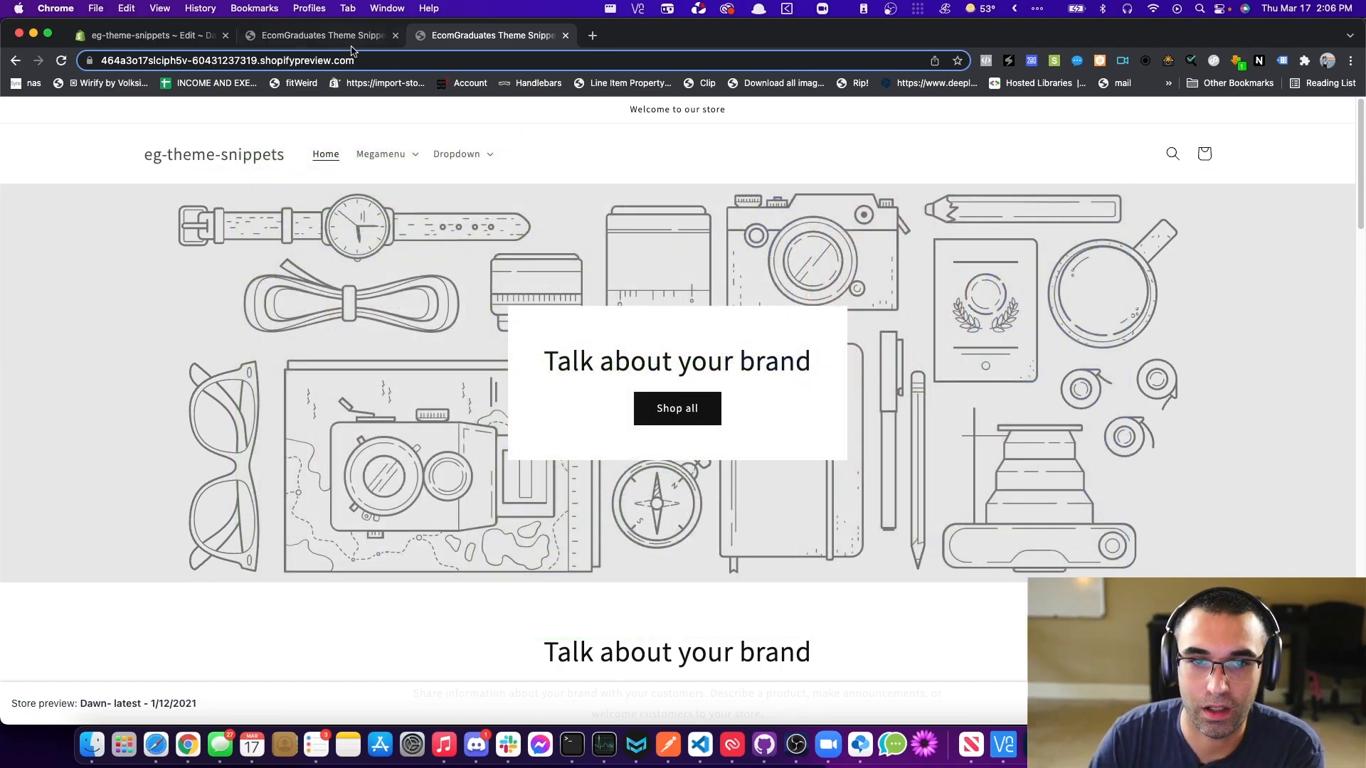
- View the cart drawer in the Dawn 3. 0 - EG Snippets demo store, close it and return to the Dawn- latest preview
{"action": "left_click", "coordinate": [351, 41]}
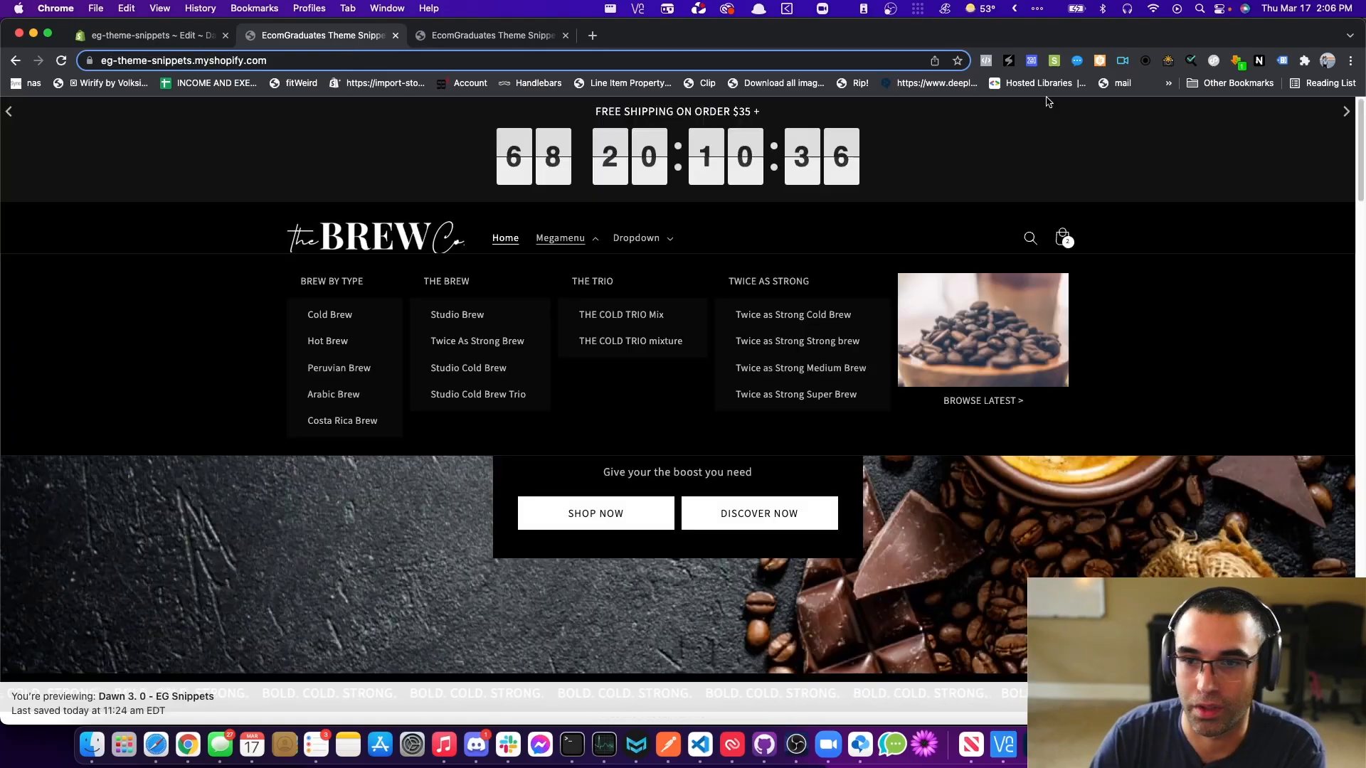
{"action": "left_click", "coordinate": [1062, 238]}
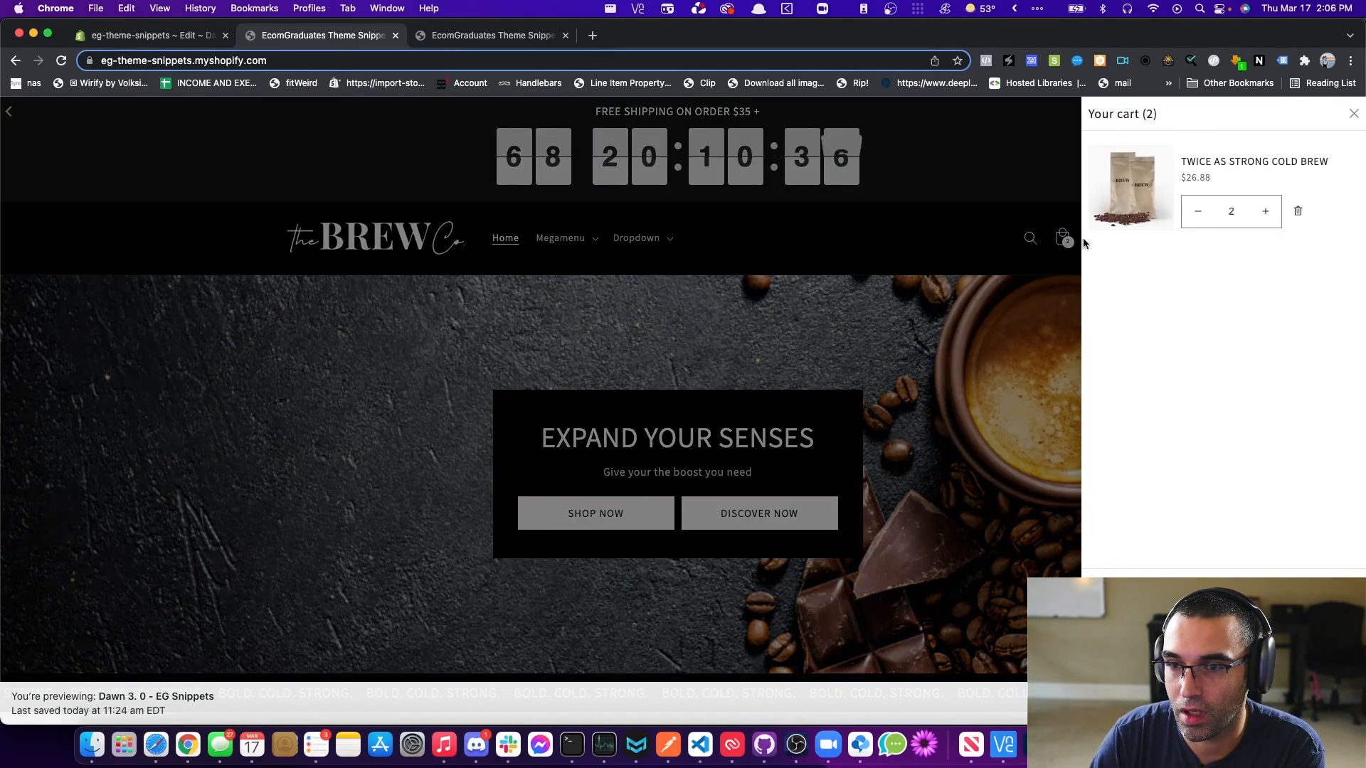
{"action": "left_click", "coordinate": [1353, 115]}
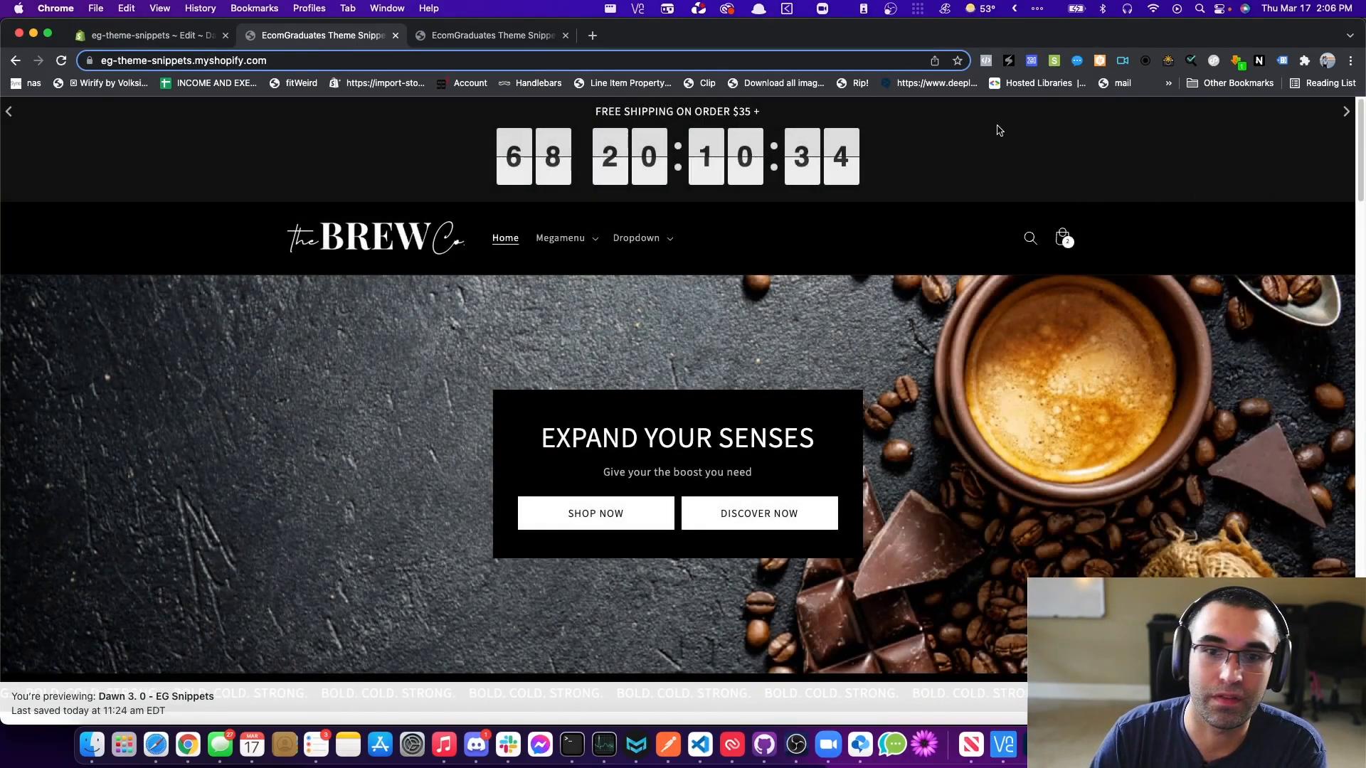
{"action": "left_click", "coordinate": [496, 39]}
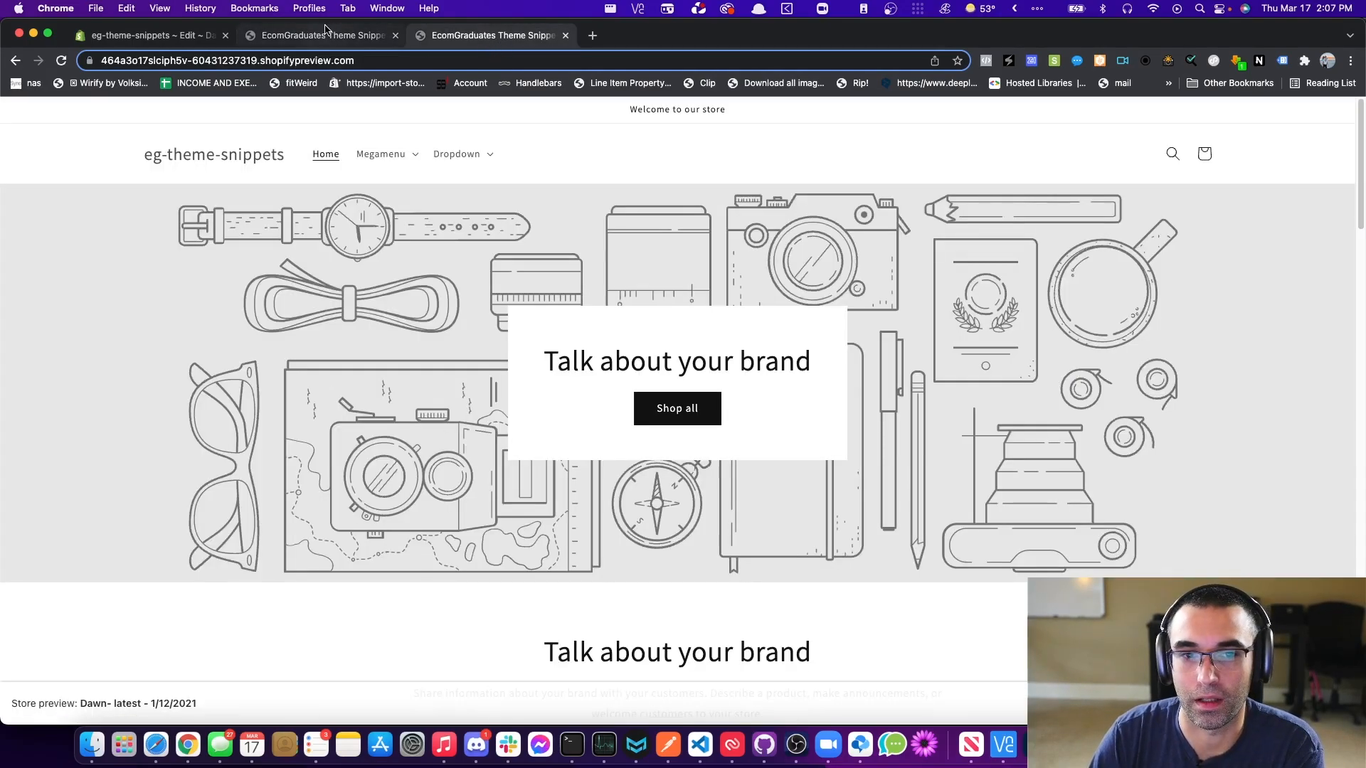